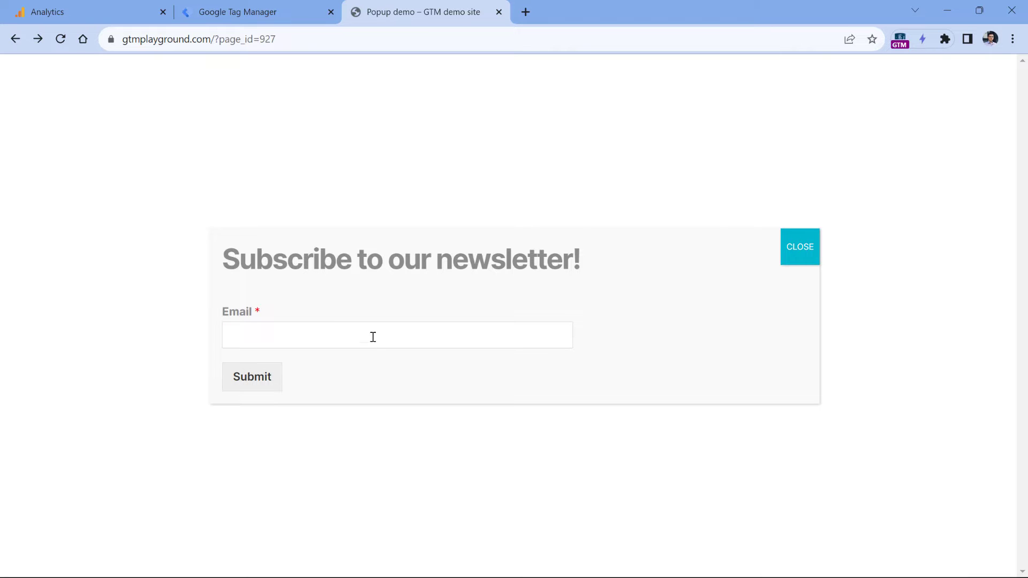
Step: Enter a test e-mail address in the newsletter popup and submit the form
left_click(389, 343)
type("asd@asd.com")
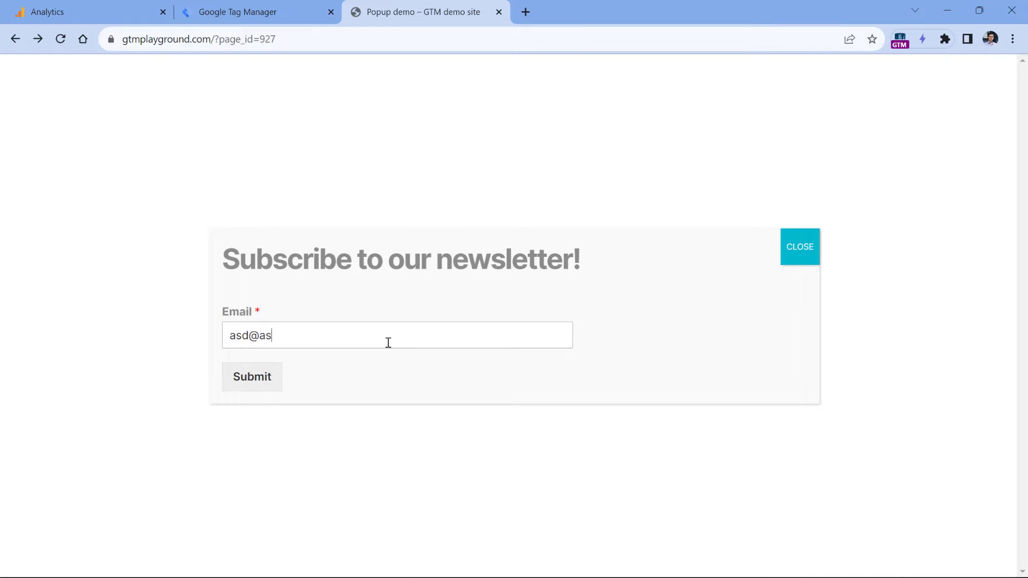
left_click(271, 377)
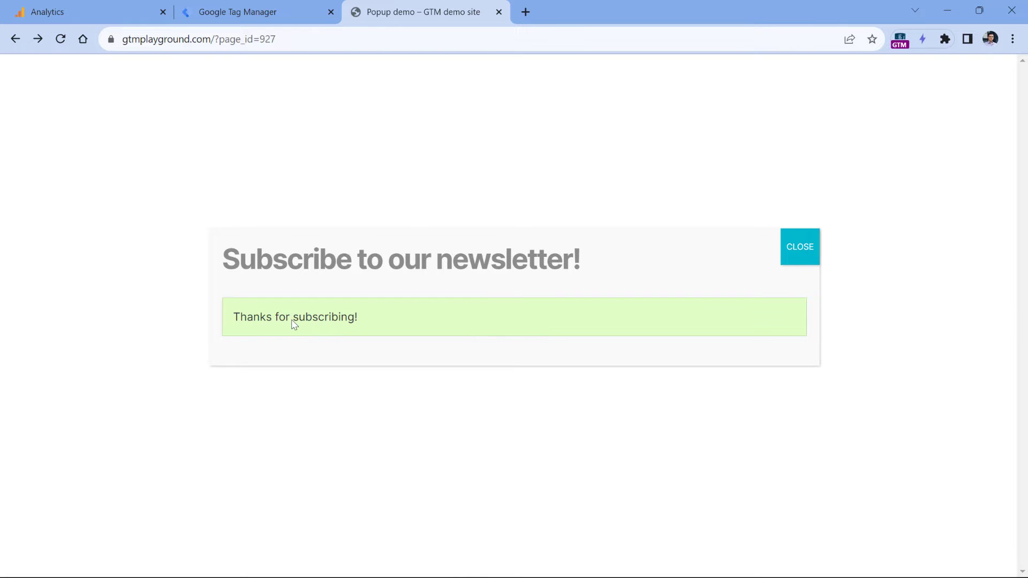
Step: Inspect the popup's "Thanks for subscribing!" message in the page's HTML on the popup demo page
key("ctrl+shift+Tab")
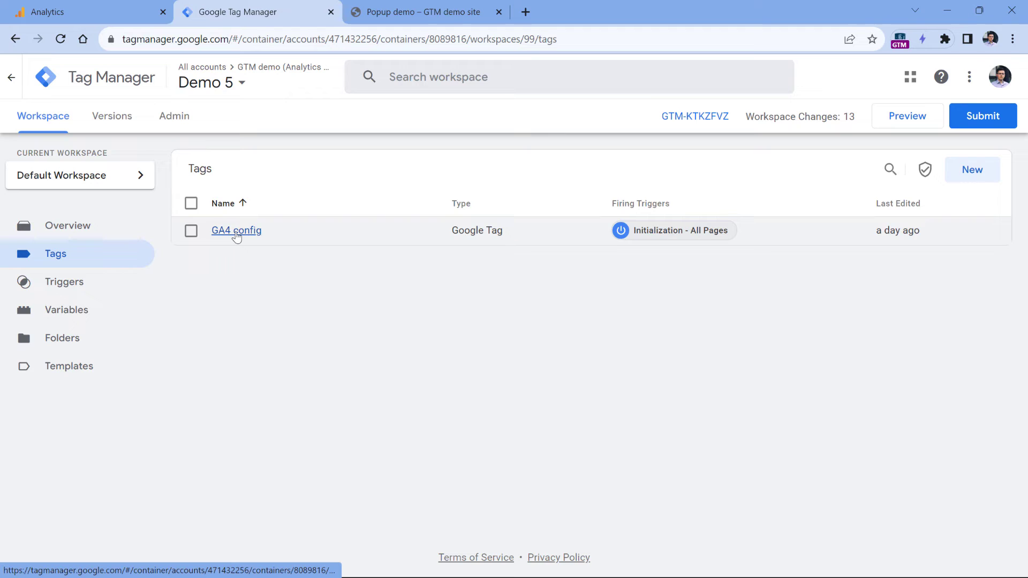
left_click(431, 14)
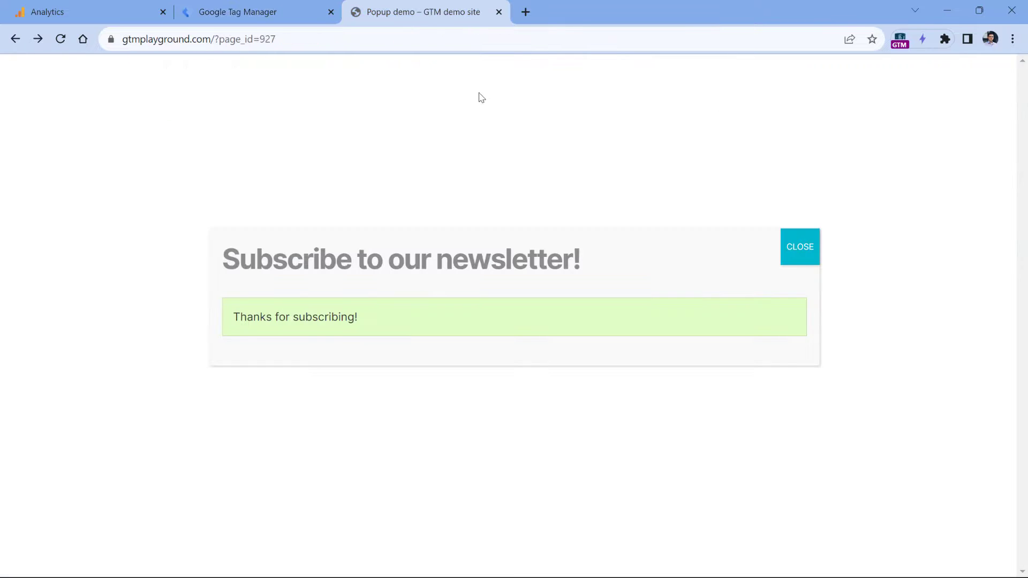
right_click(298, 321)
left_click(329, 307)
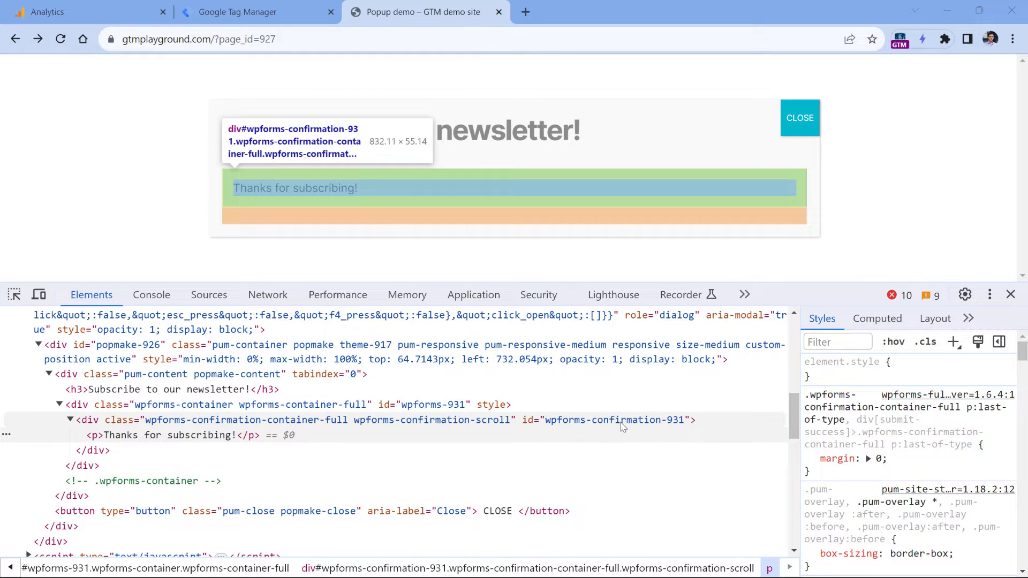
Step: In Google Tag Manager, create a new trigger of the Element Visibility type
left_click(253, 13)
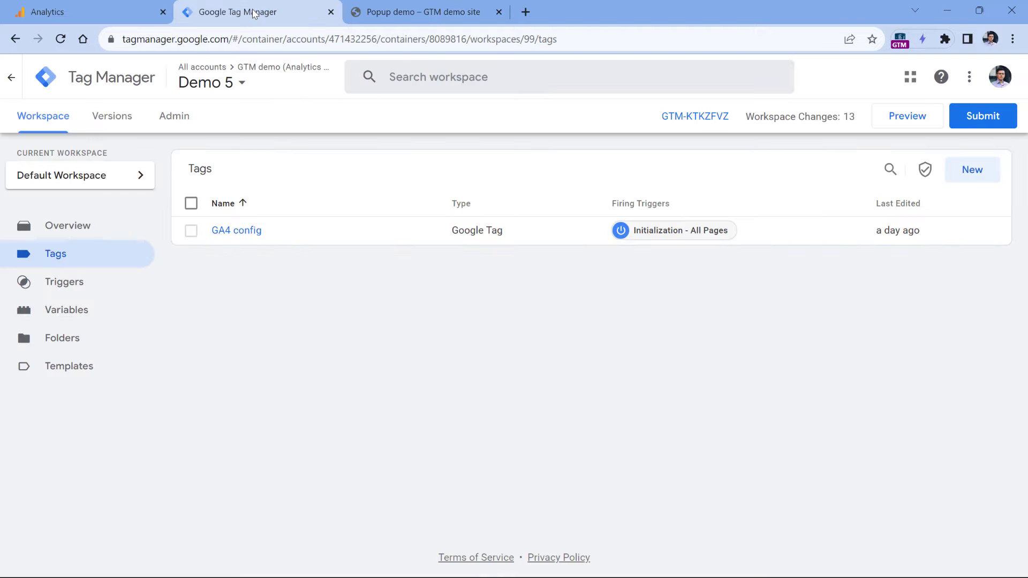
left_click(66, 284)
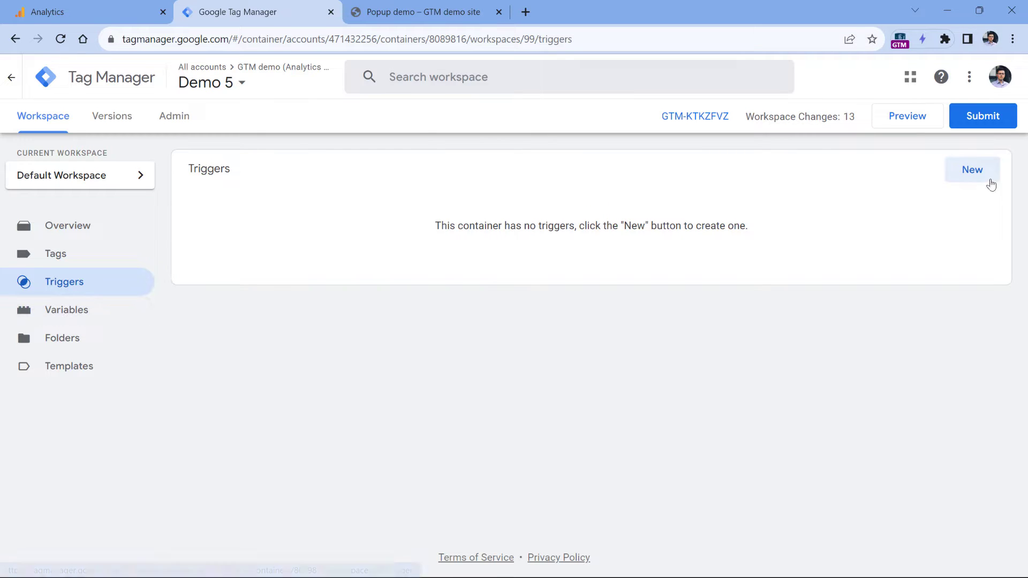
left_click(967, 178)
left_click(400, 180)
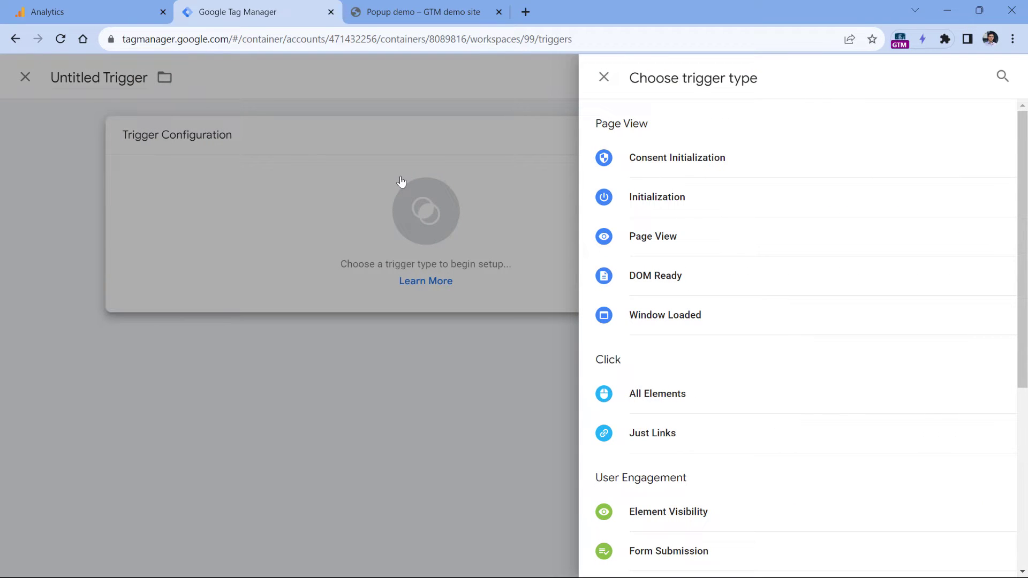
left_click(667, 511)
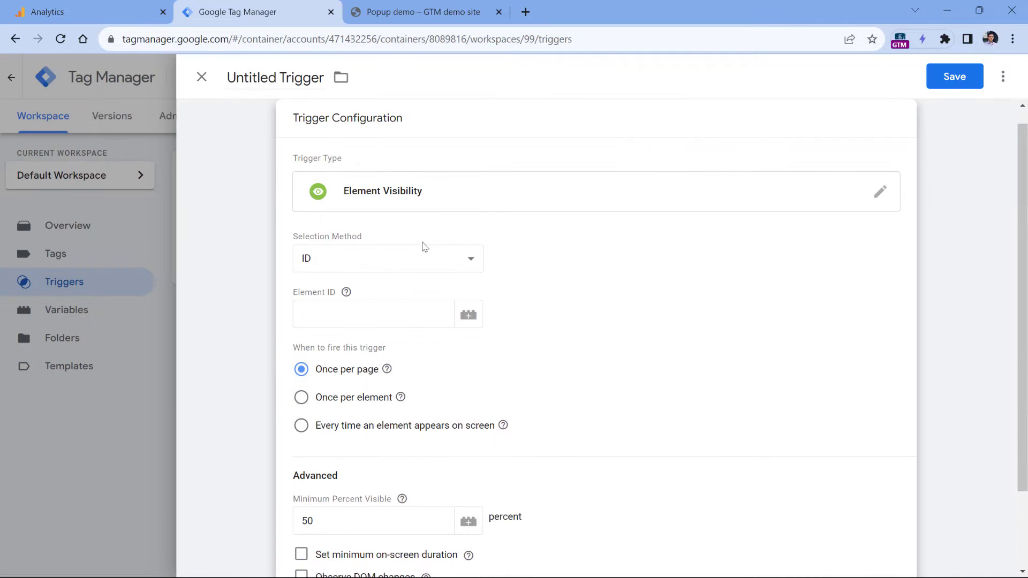
Step: Set the selection method to ID and use the success message's ID, wpforms-confirmation-931, copied from the popup demo page
left_click(387, 262)
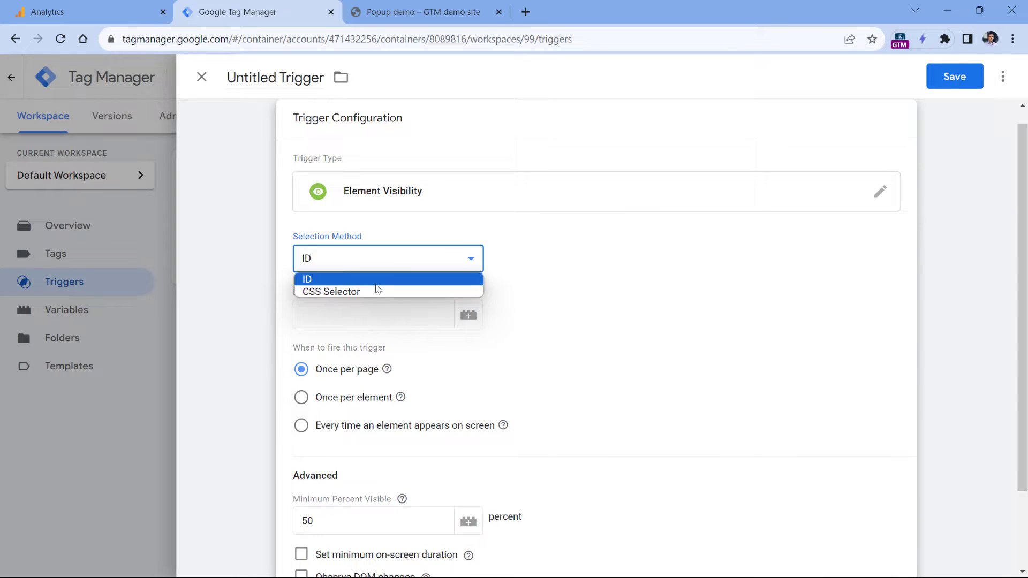
left_click(380, 280)
key("ctrl+Tab")
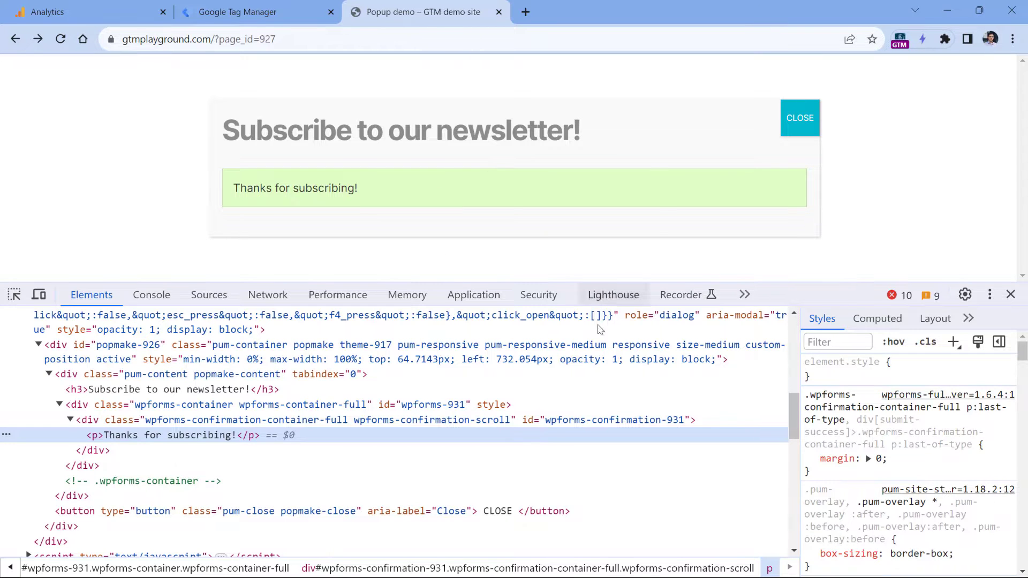
double_click(602, 421)
key("ctrl+c")
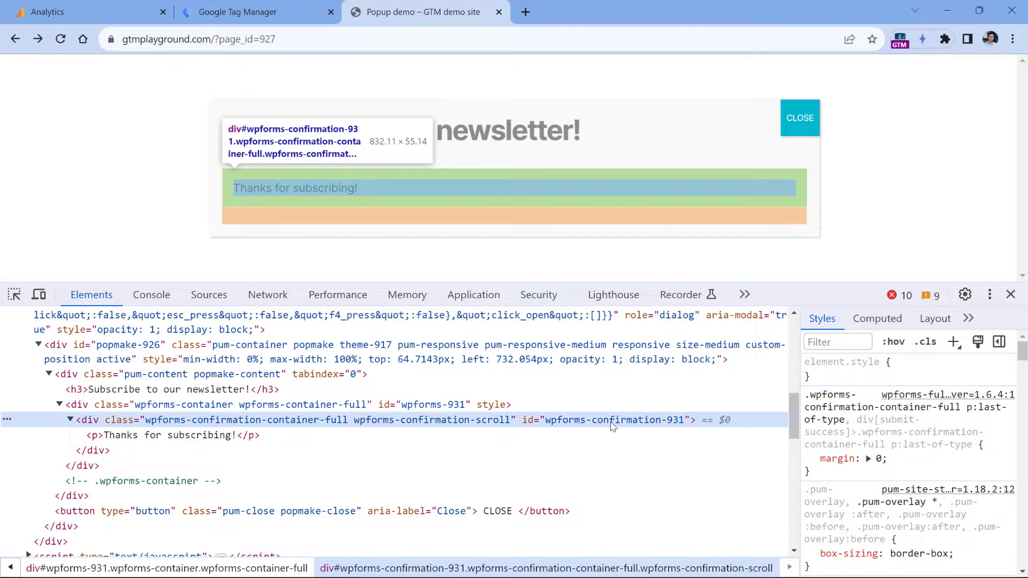
key("ctrl+shift+Tab")
left_click(327, 292)
key("ctrl+v")
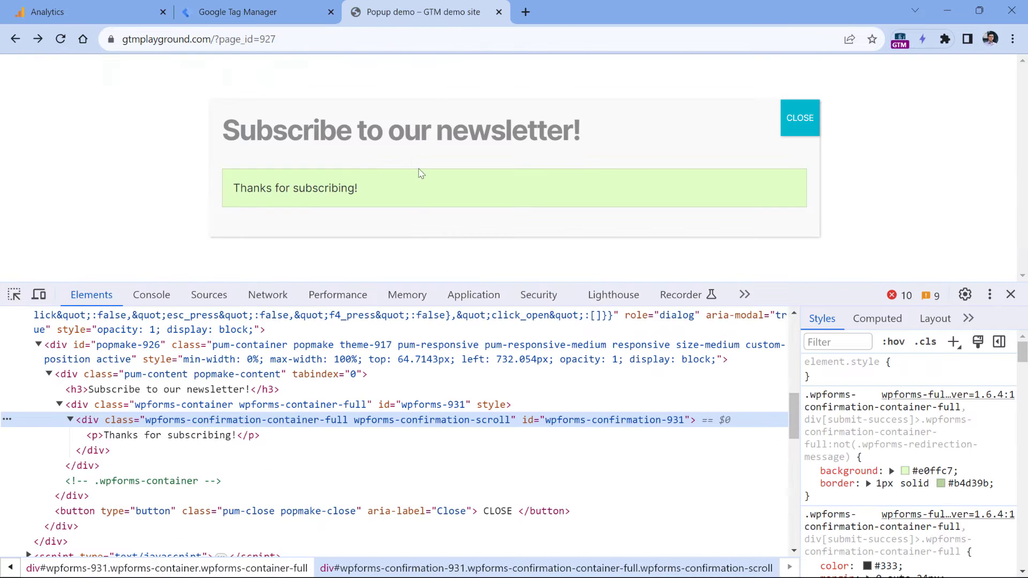
Step: Change the trigger's selection method to CSS Selector and enter [id*=""] as the element selector
left_click(412, 12)
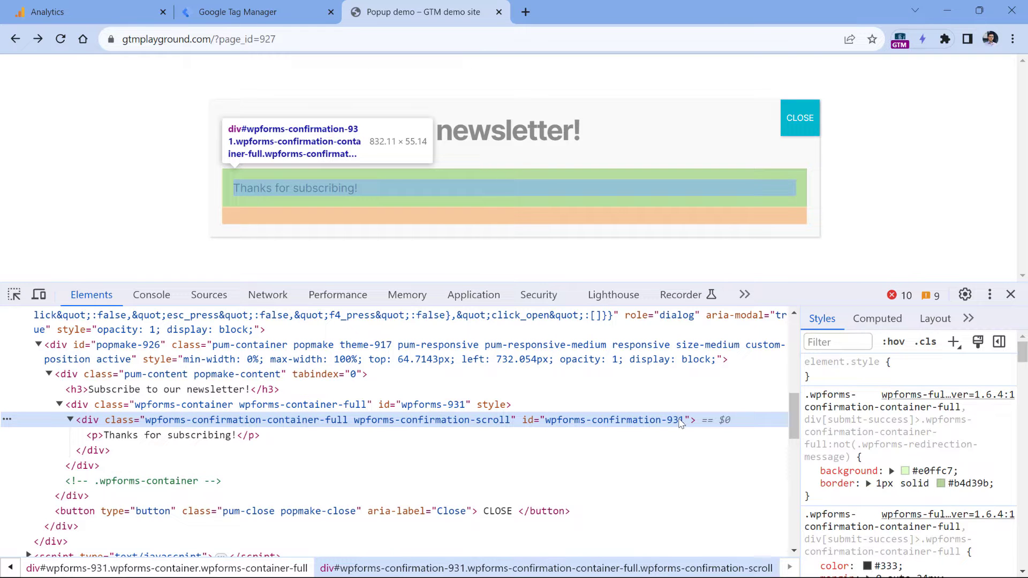
left_click(231, 12)
left_click(381, 261)
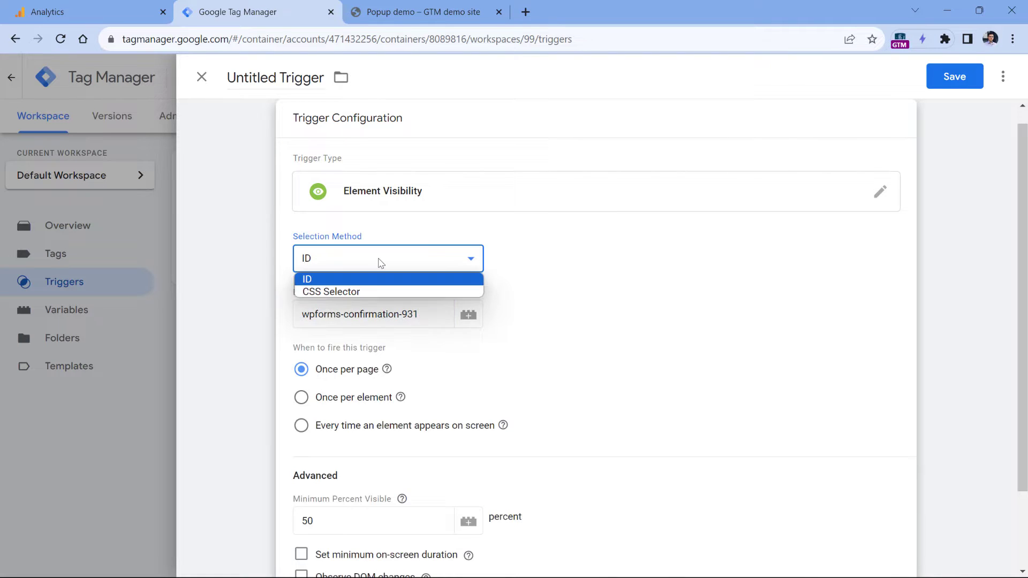
left_click(340, 293)
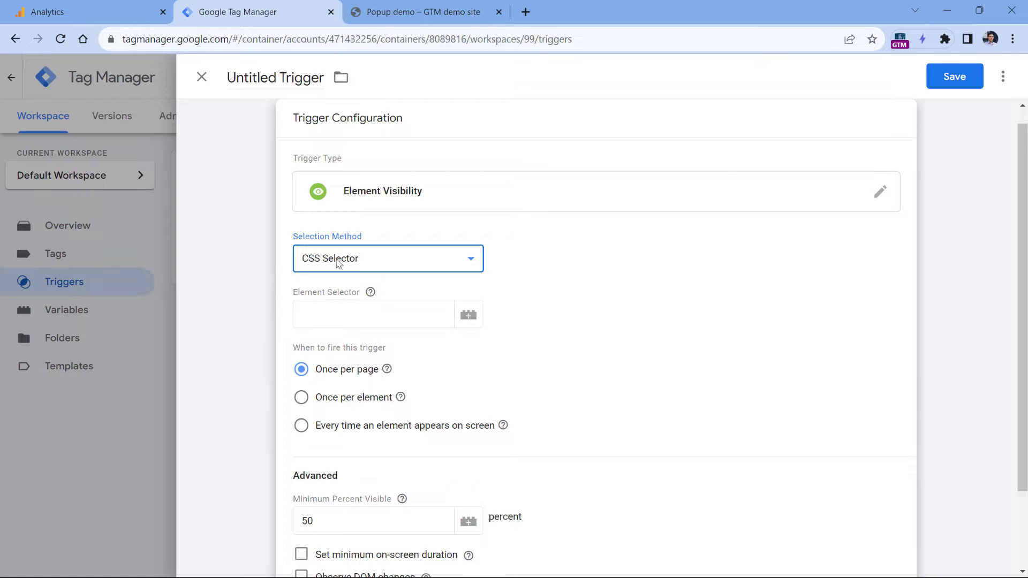
left_click(341, 310)
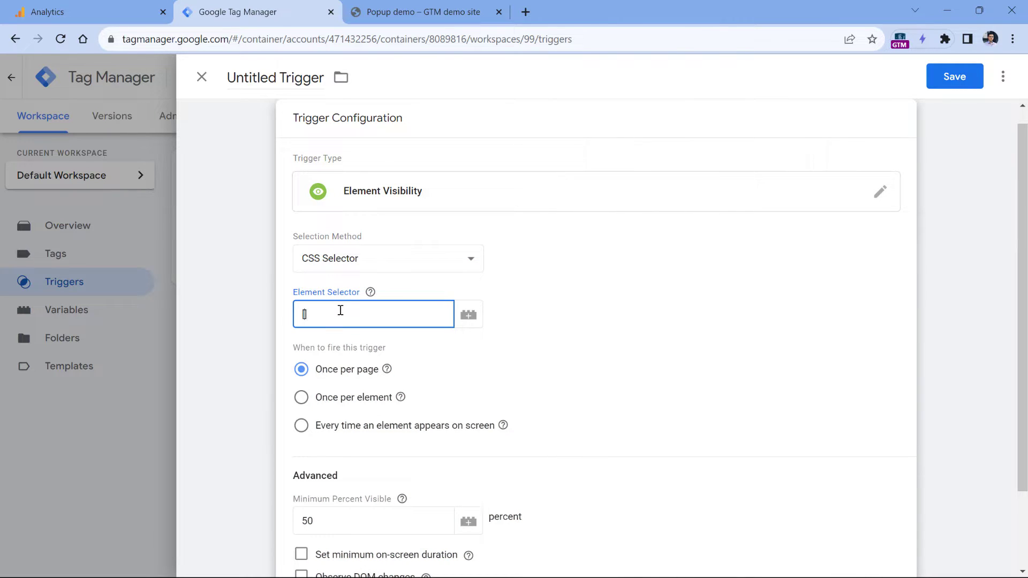
type("[id*=\"")
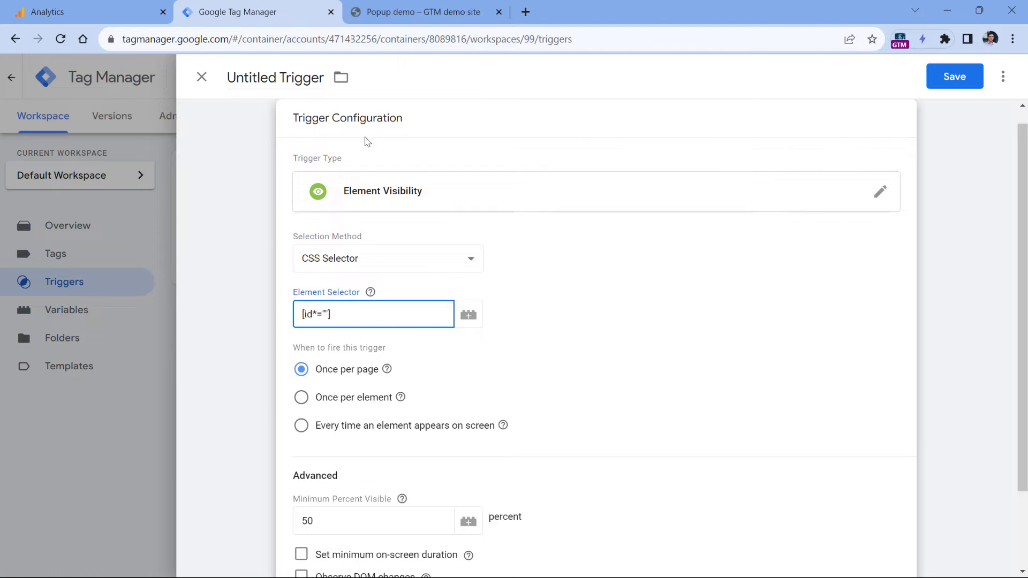
Step: Copy wpforms-confirmation from the success message's ID on the popup demo page and insert it between the quotes of the trigger's element selector
left_click(423, 12)
double_click(664, 420)
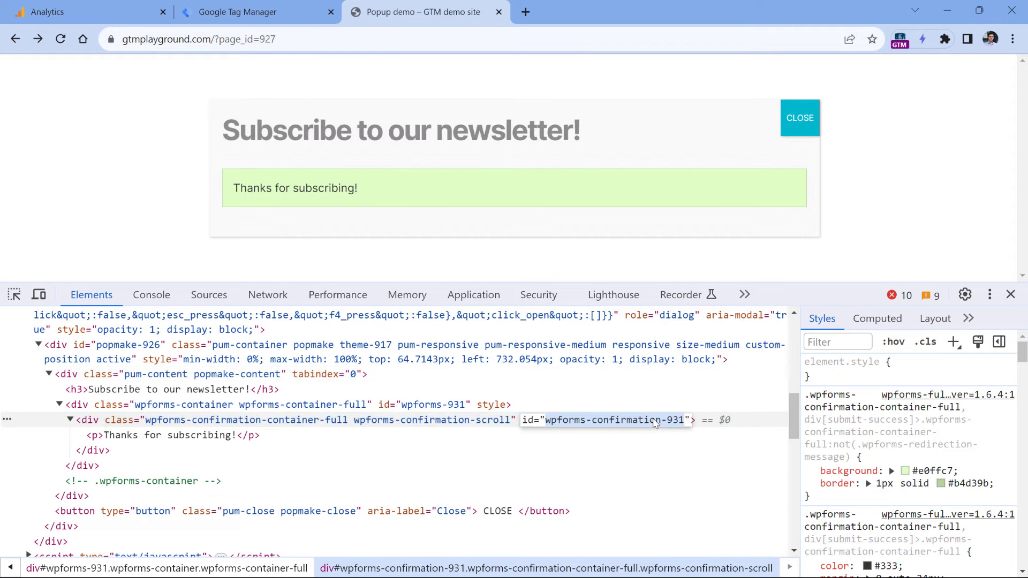
left_click(655, 421)
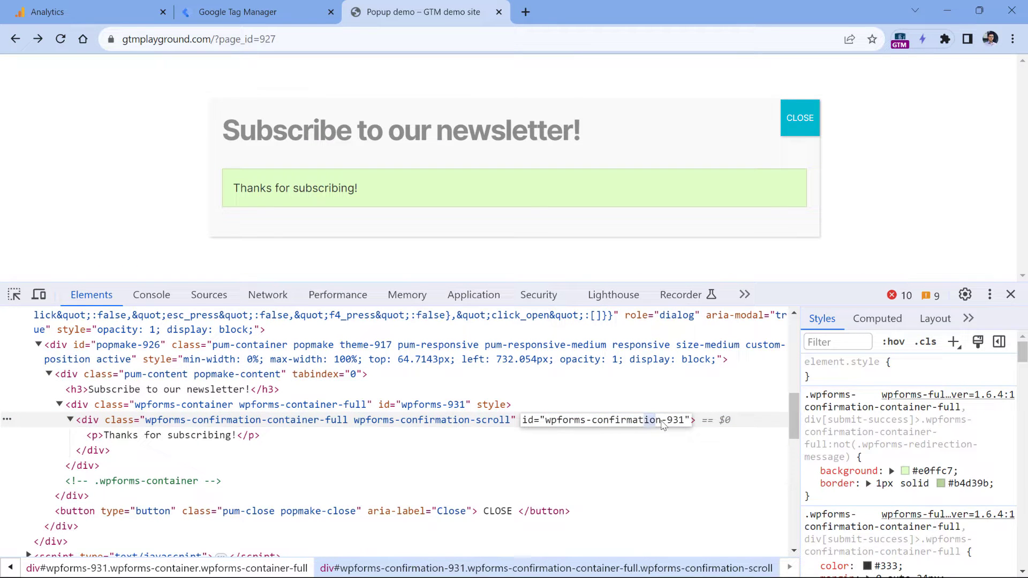
left_click_drag(662, 421, 547, 421)
right_click(562, 421)
left_click(584, 296)
left_click(253, 1)
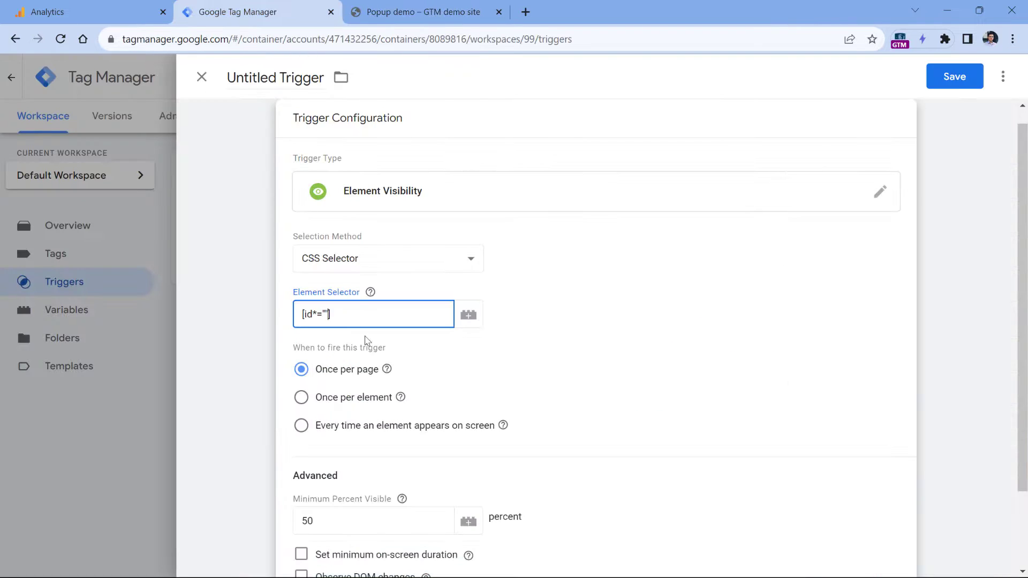
left_click(323, 315)
key("ctrl+v")
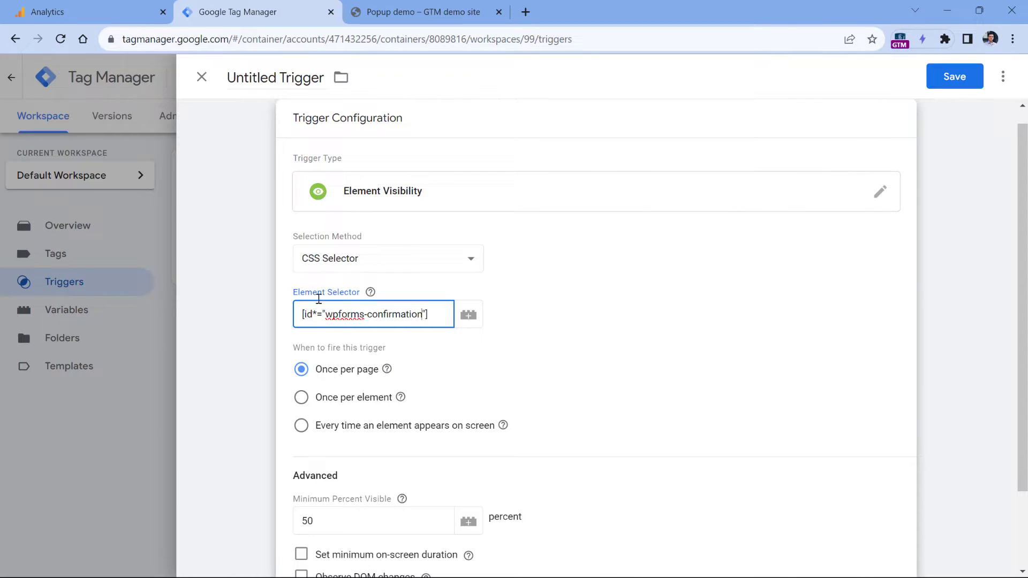
Step: Set the trigger to fire once per page with a minimum of 1 percent visible, and enable observing DOM changes
left_click(336, 375)
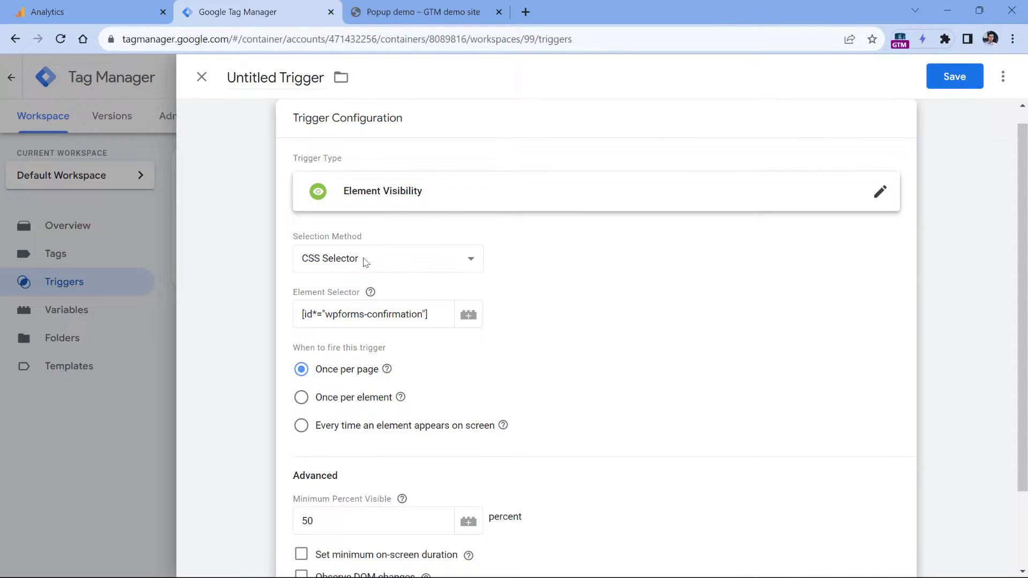
scroll(357, 283, "down", 2)
left_click(319, 424)
double_click(319, 425)
type("1")
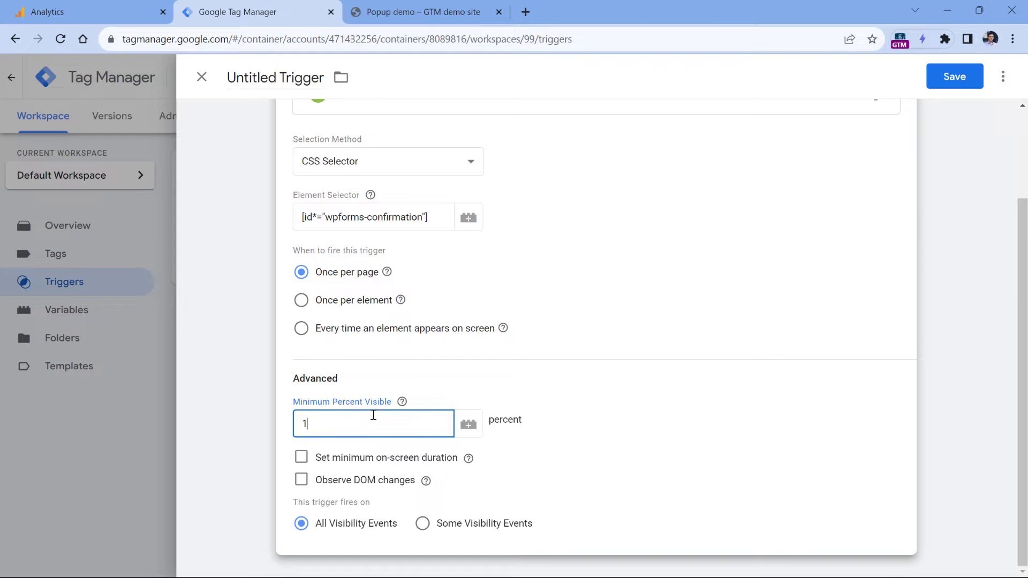
left_click(441, 26)
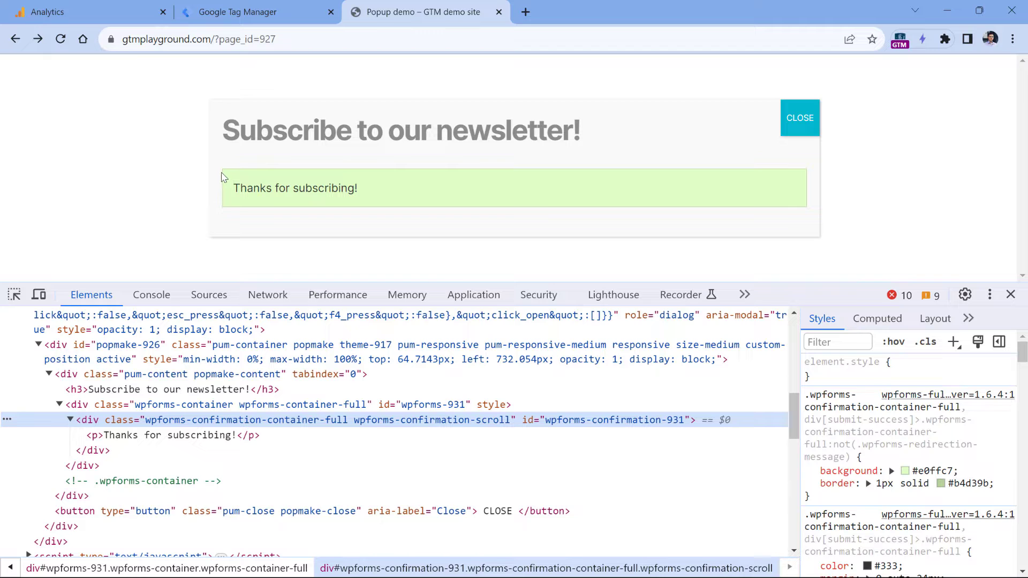
left_click(235, 15)
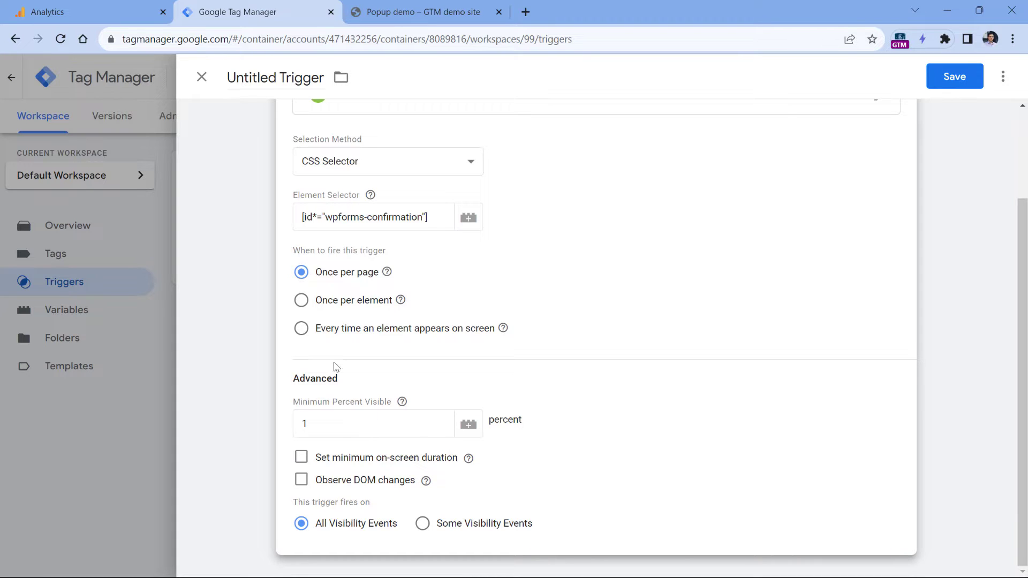
left_click(301, 481)
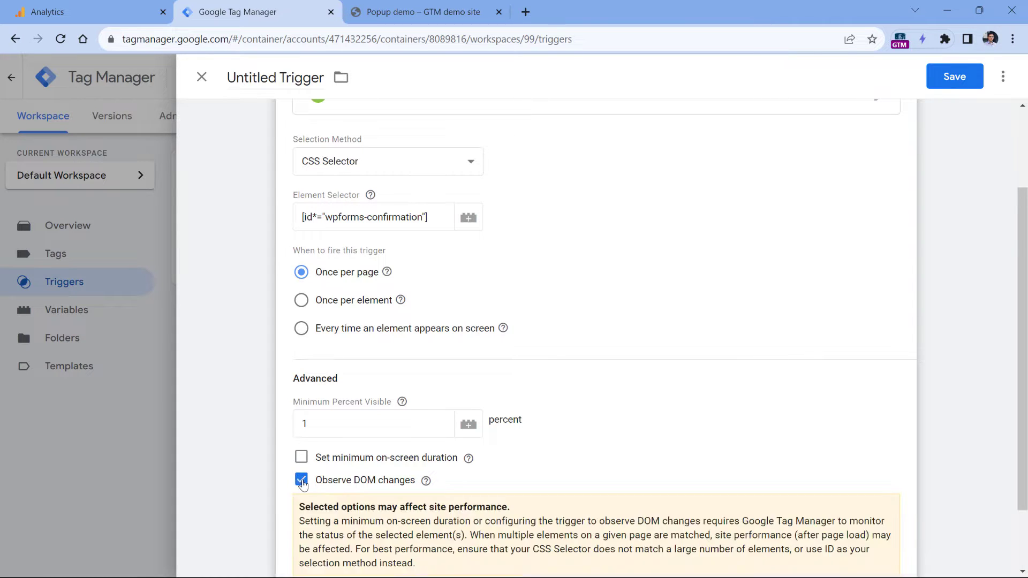
Step: Name the trigger "Visibility - popup submitted" and save it
left_click(249, 78)
type("Visibility - popup submitted")
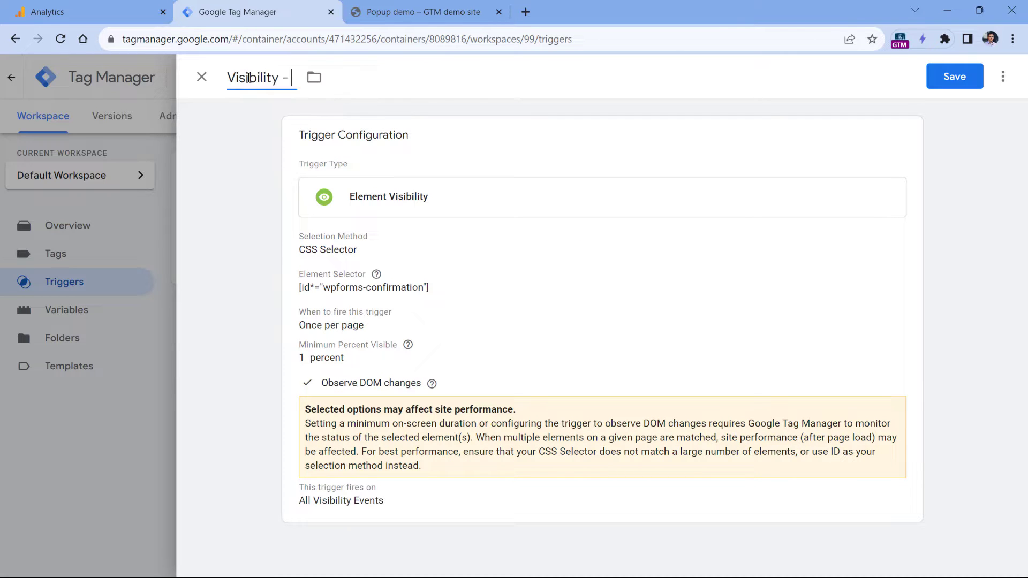
left_click(952, 75)
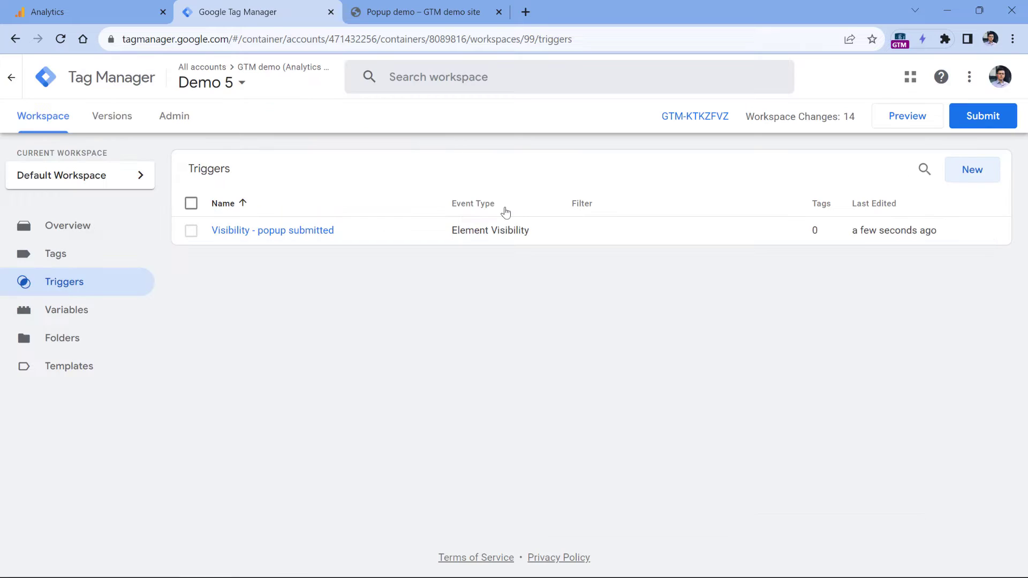
left_click(907, 120)
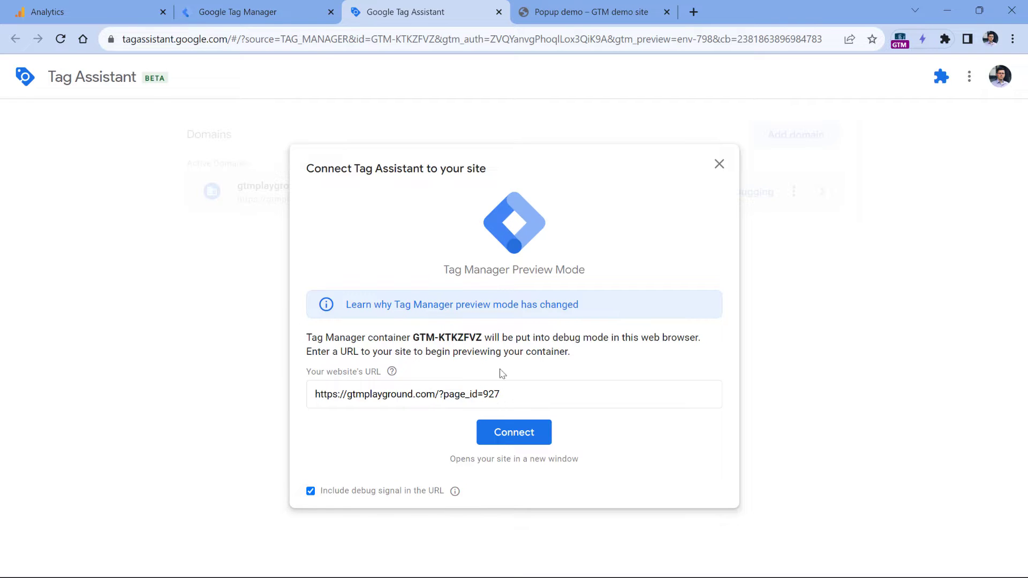
left_click(586, 15)
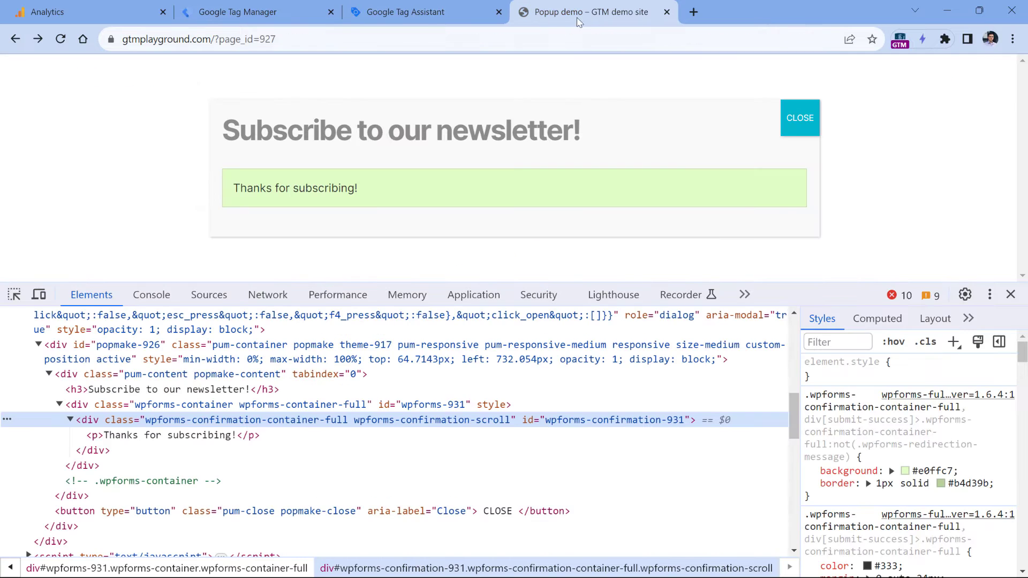
left_click(438, 17)
left_click(519, 428)
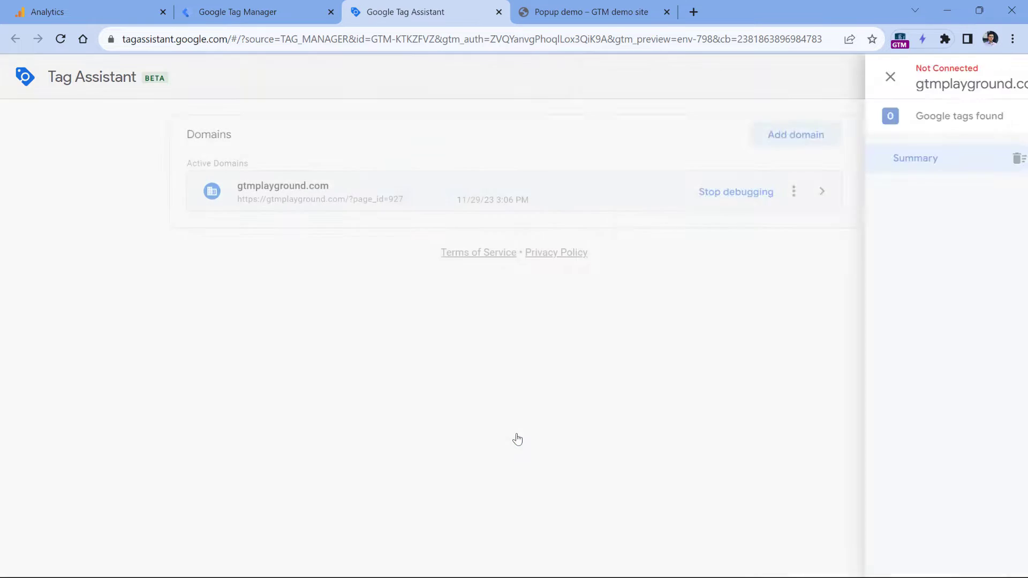
Step: Open the newsletter popup on the connected demo page and submit it with a test e-mail address
scroll(515, 214, "down", 1)
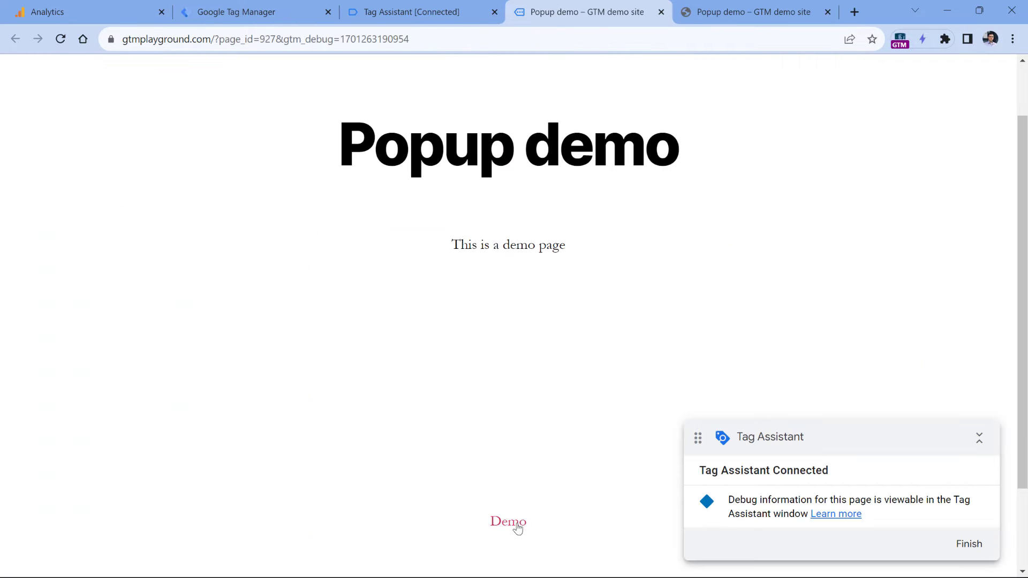
left_click(371, 341)
type("asd")
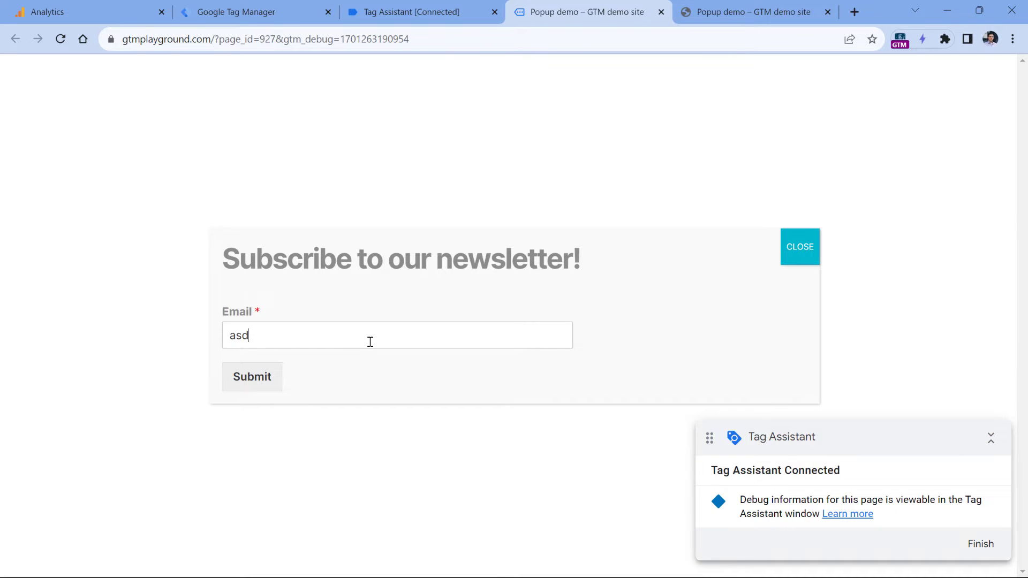
type("@ads.com")
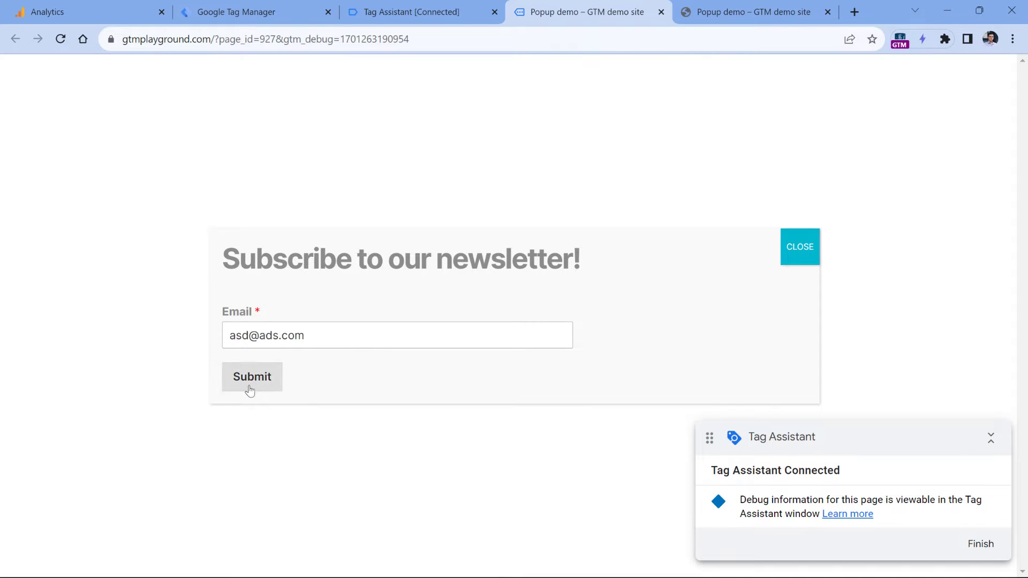
left_click(250, 390)
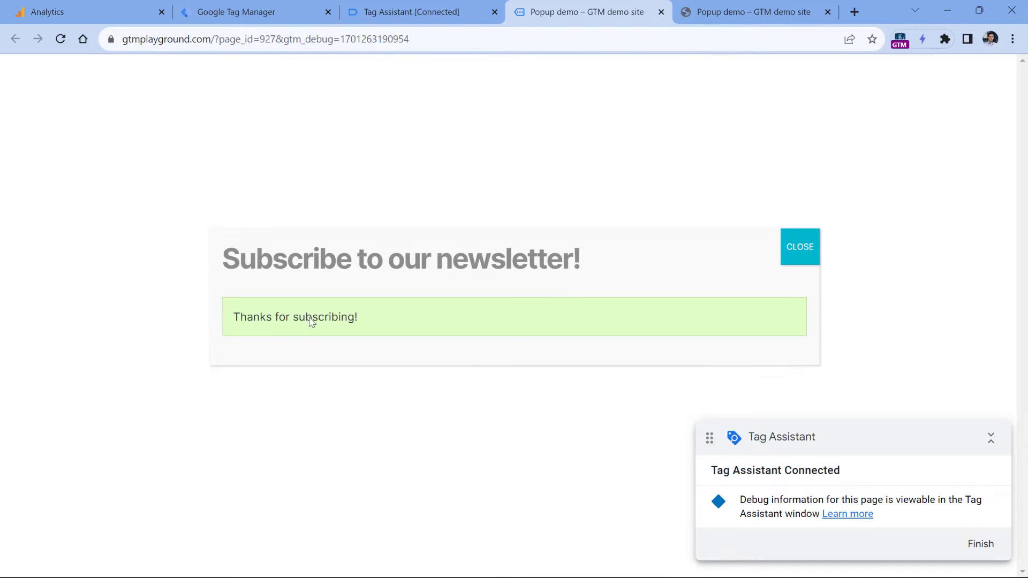
Step: Switch to Tag Assistant and inspect the Form ID variable's value for the Element Visibility event
left_click(420, 16)
left_click(514, 323)
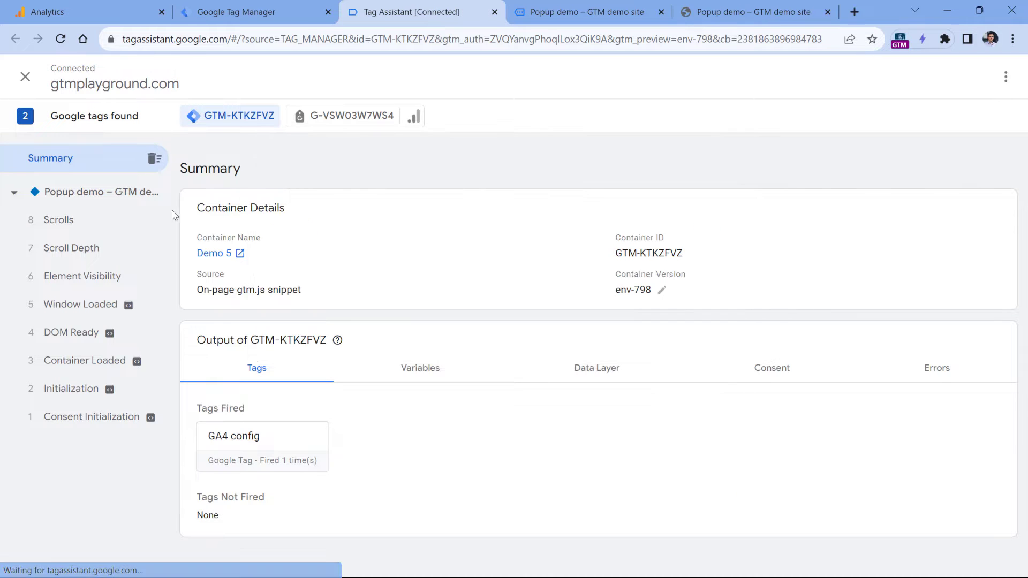
left_click(77, 280)
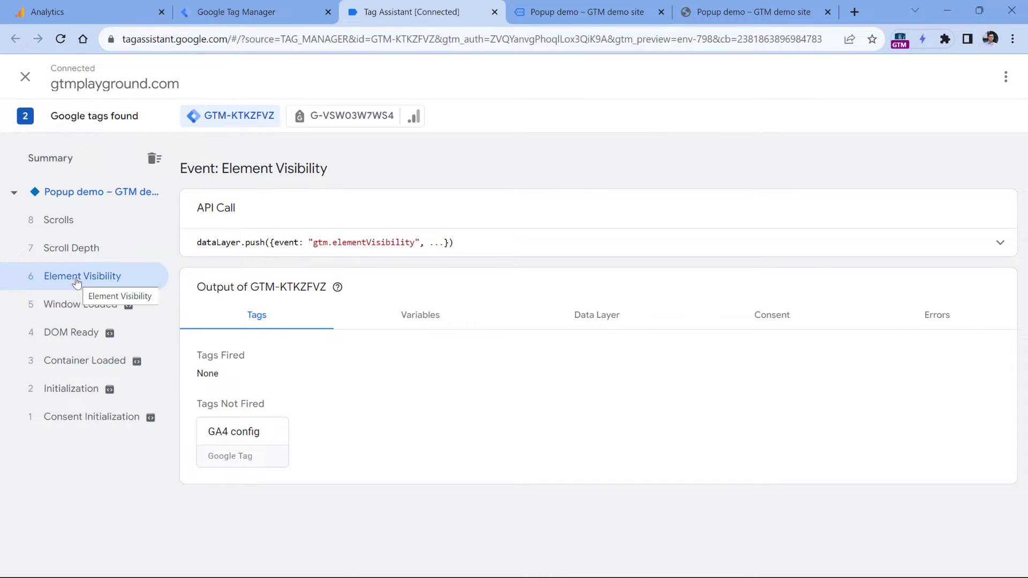
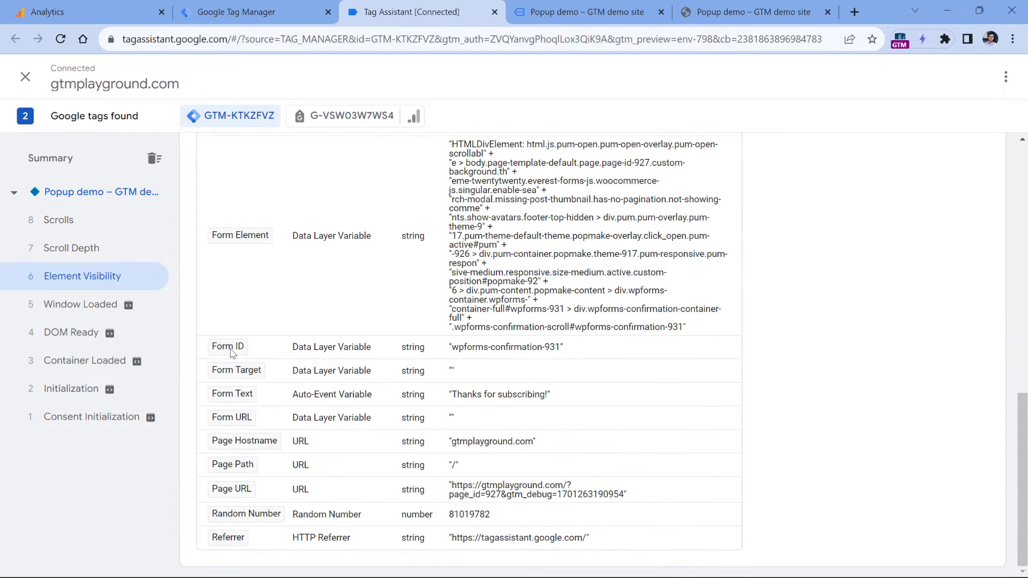
left_click_drag(450, 351, 567, 351)
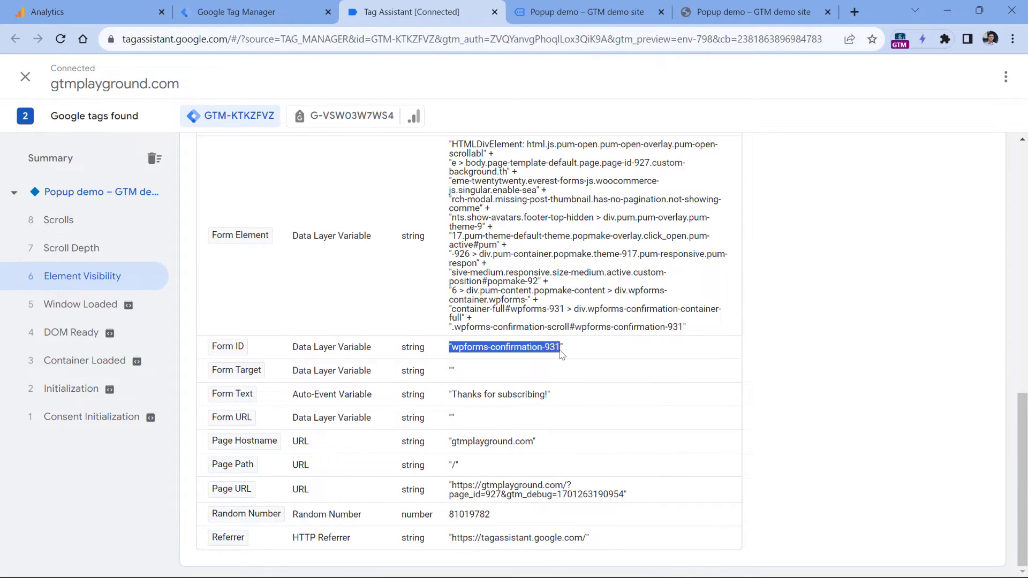
left_click(452, 353)
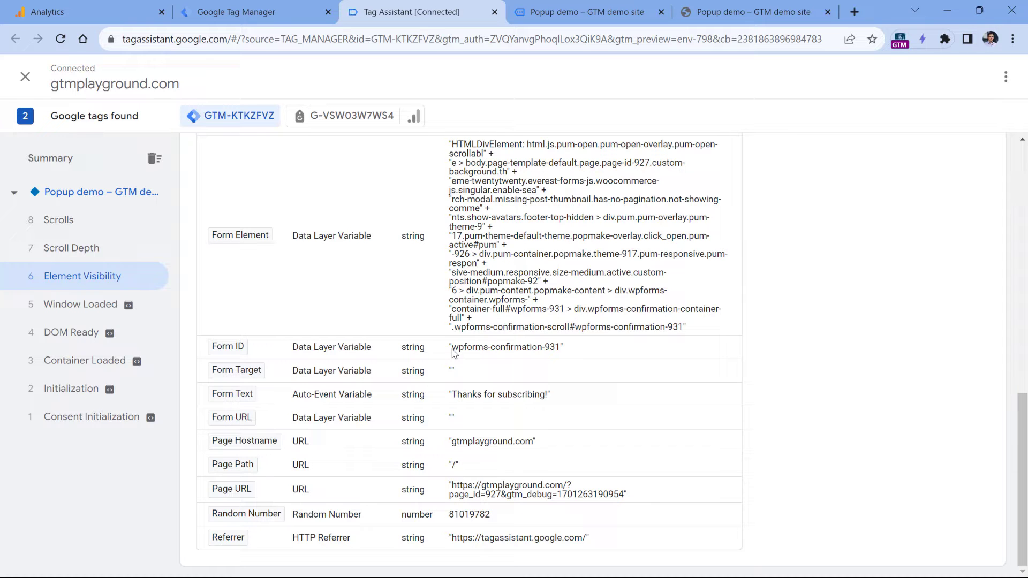
left_click_drag(453, 353, 560, 349)
Step: Switch to Google Tag Manager and check which Forms built-in variables are enabled in the container
left_click(252, 9)
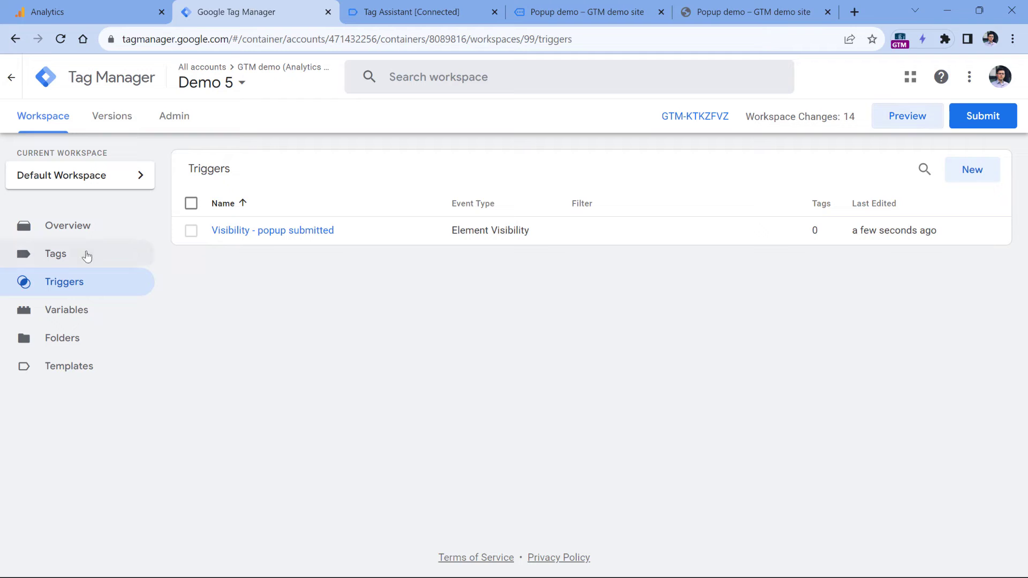
left_click(72, 314)
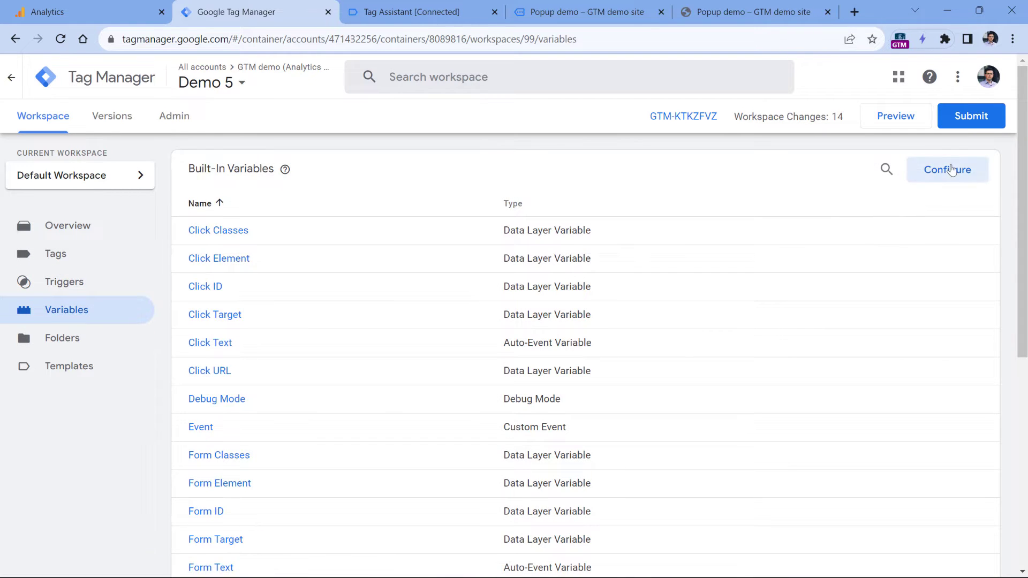
left_click(946, 169)
scroll(715, 213, "down", 10)
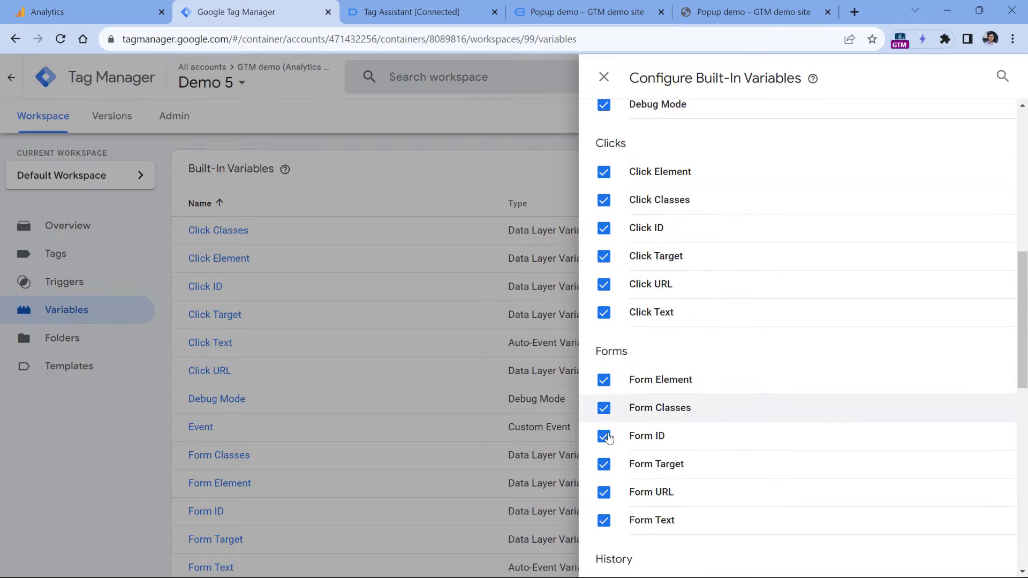
left_click(604, 77)
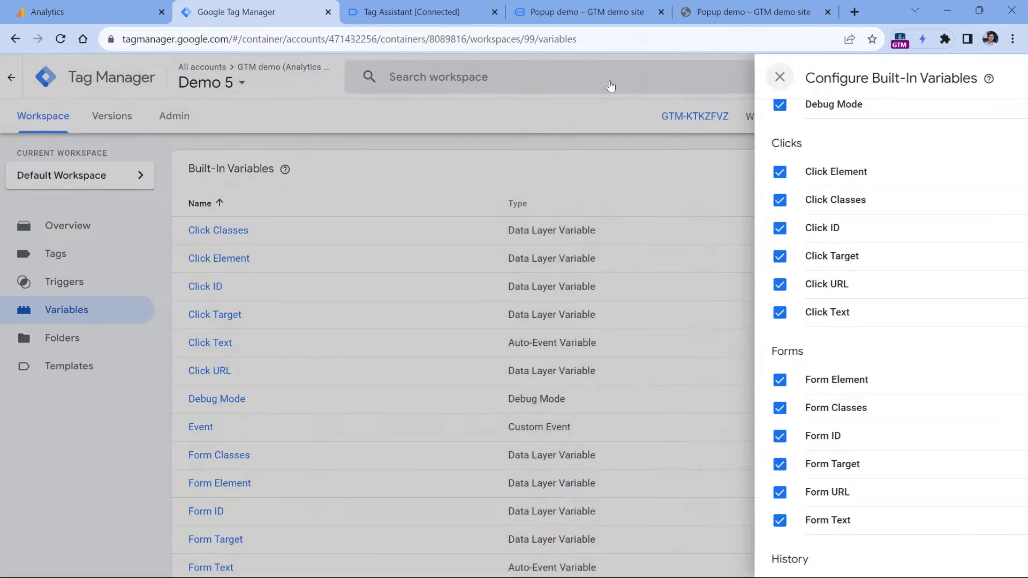
Step: Create a new tag of type Google Analytics: GA4 Event
left_click(63, 257)
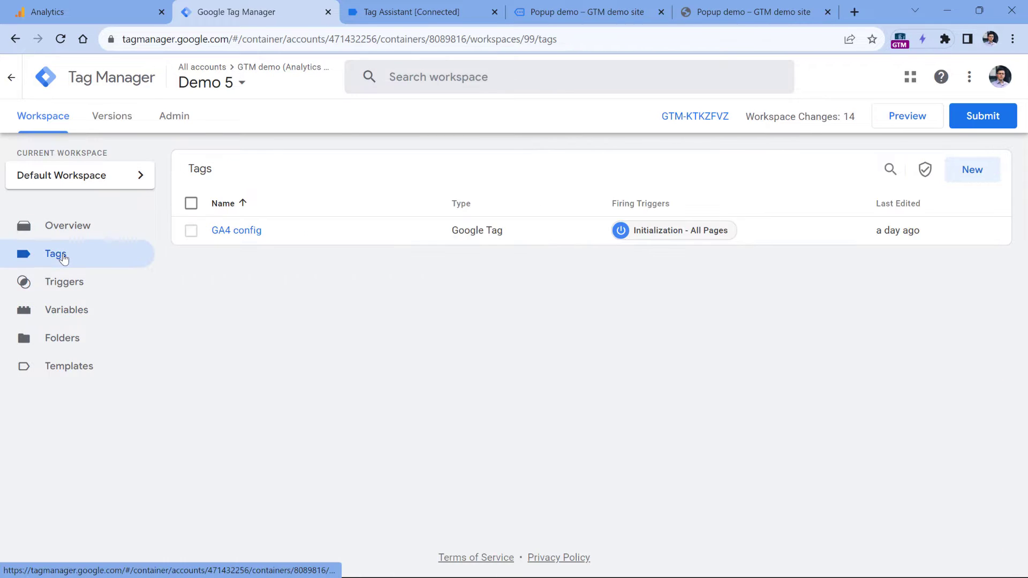
left_click(974, 171)
left_click(379, 195)
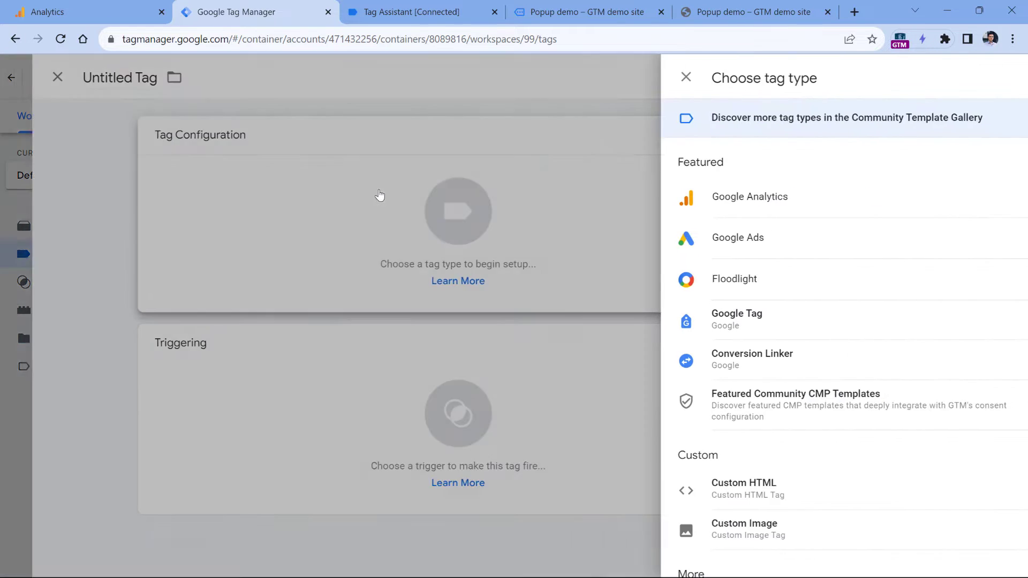
left_click(696, 201)
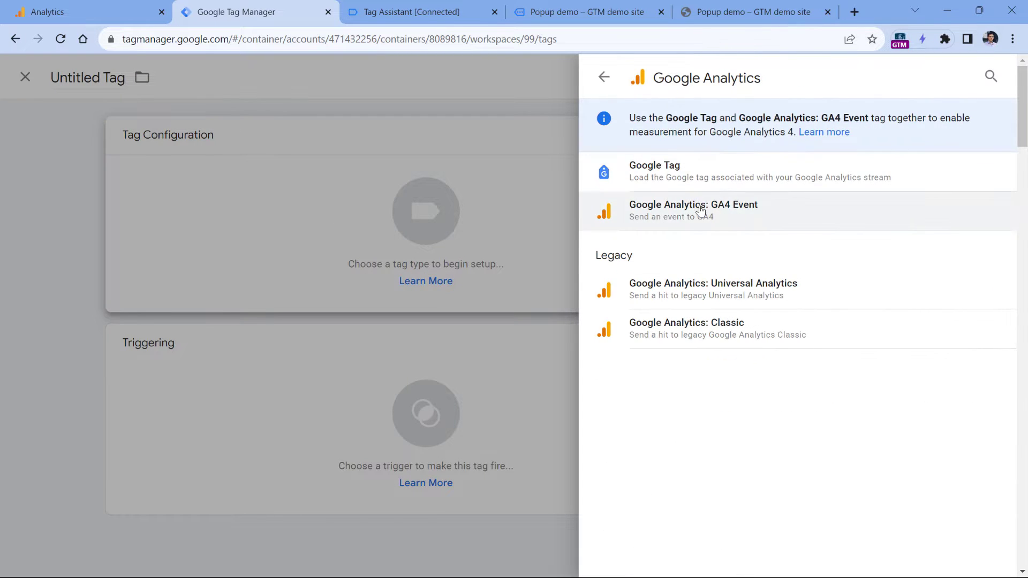
left_click(700, 210)
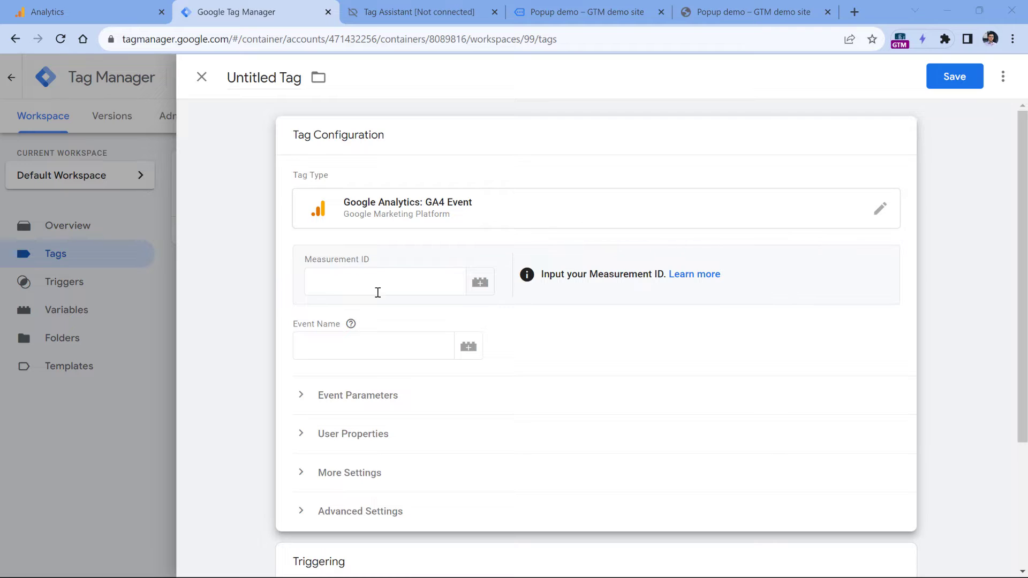
Step: Copy the measurement ID G-VSW03W7WS4 from the web data stream in Google Analytics and paste it into the tag's Measurement ID
left_click(87, 12)
scroll(514, 332, "down", 2)
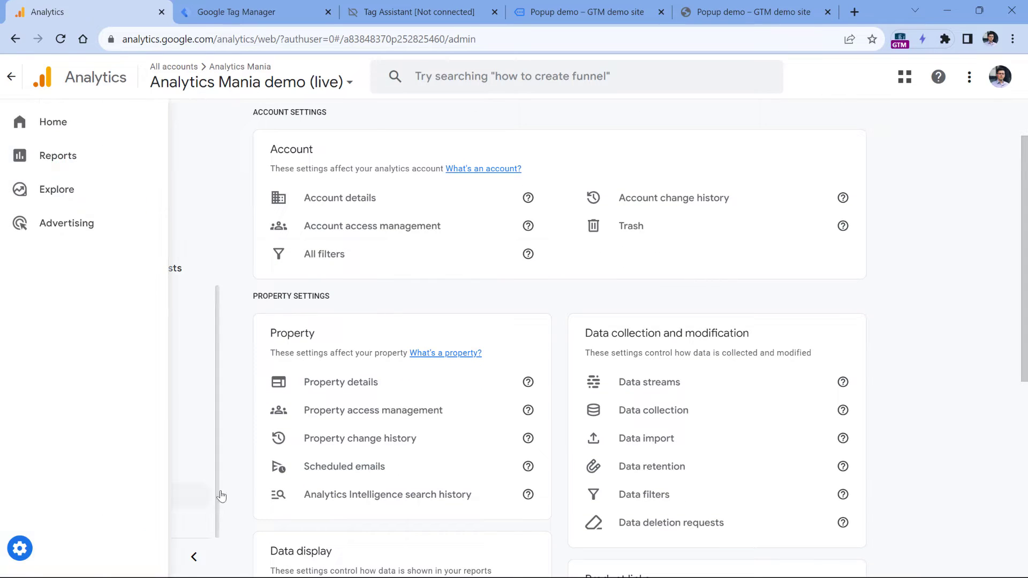
left_click(642, 386)
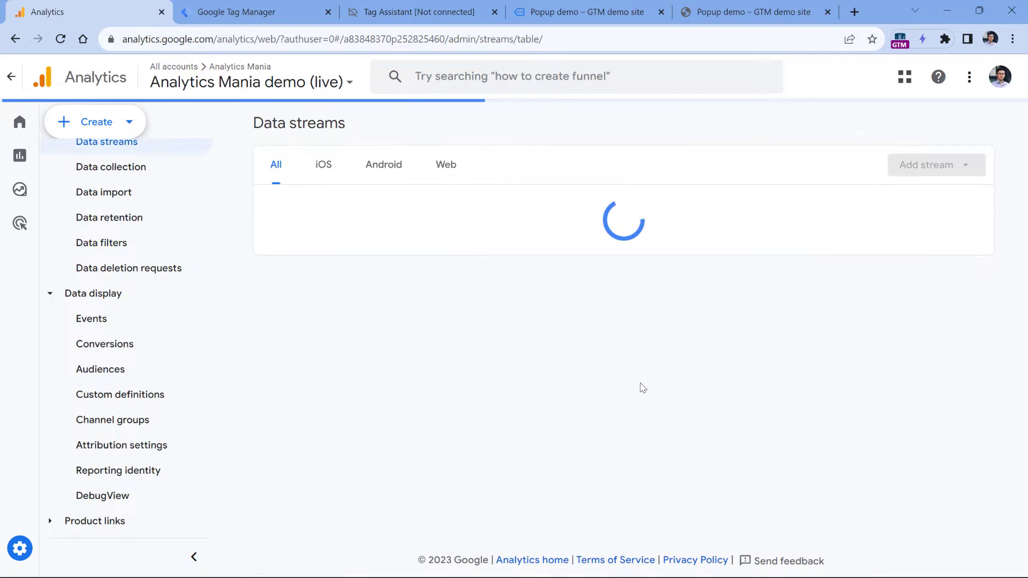
left_click(382, 215)
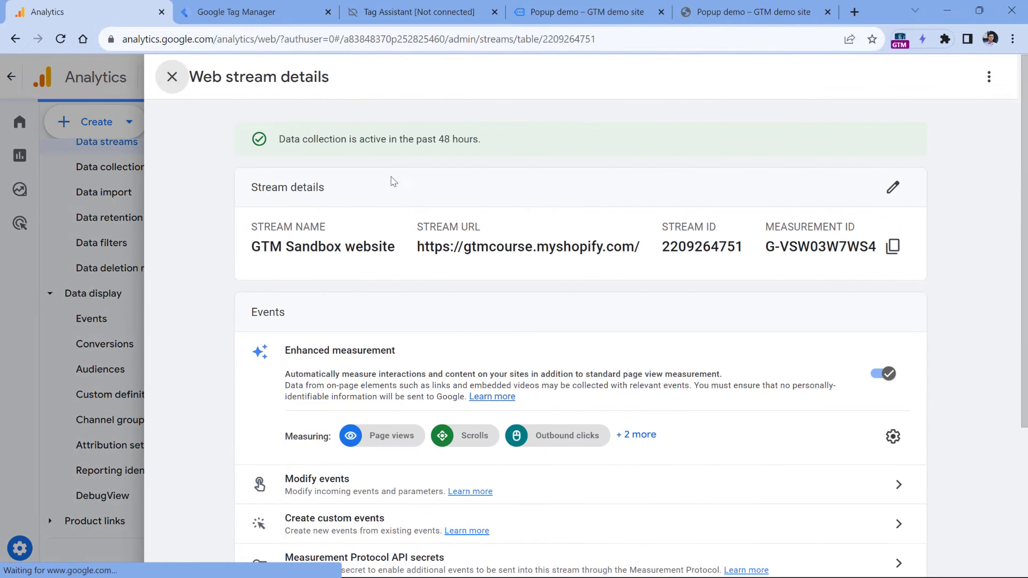
left_click(894, 252)
left_click(256, 5)
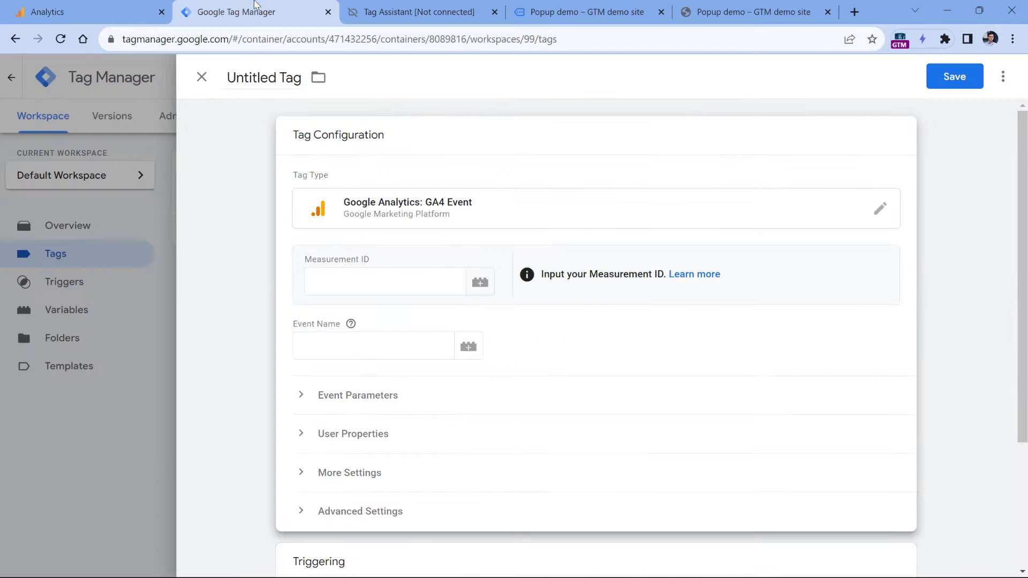
left_click(373, 287)
key("ctrl+v")
Step: Set the tag's event name to popup_submitted and add an event parameter named form_id
left_click(375, 327)
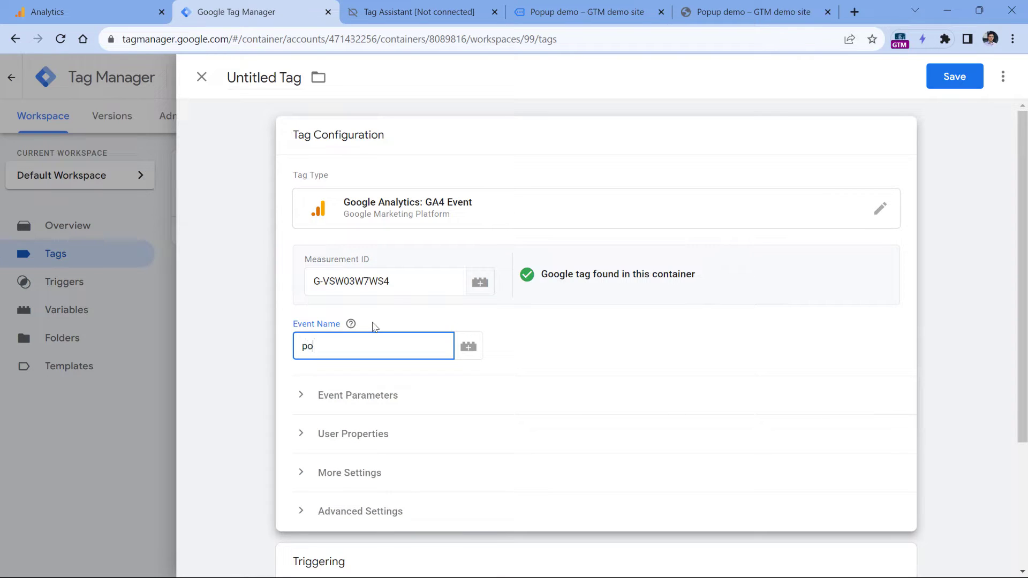
type("popup_submitted")
left_click(357, 397)
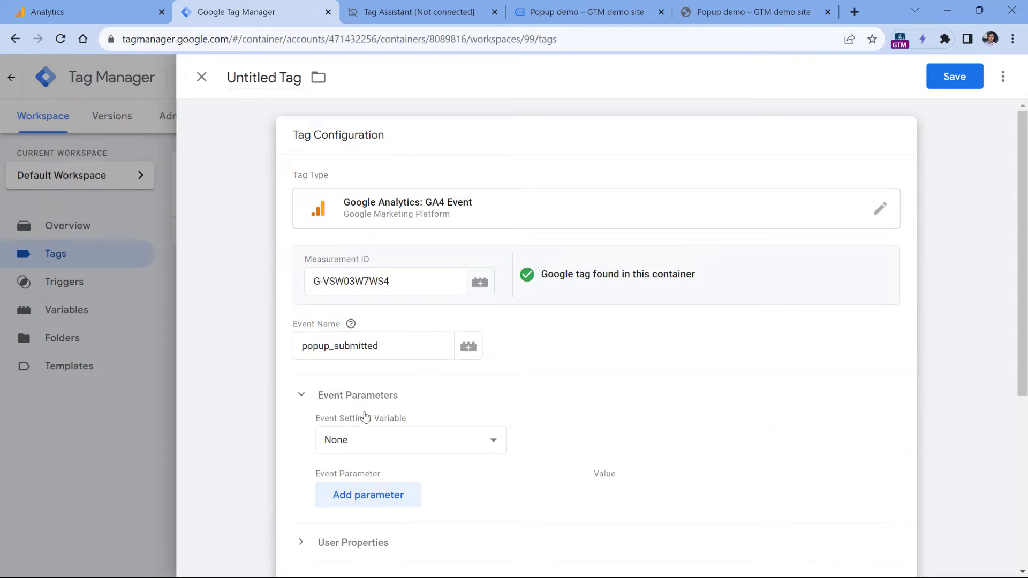
left_click(368, 493)
left_click(366, 501)
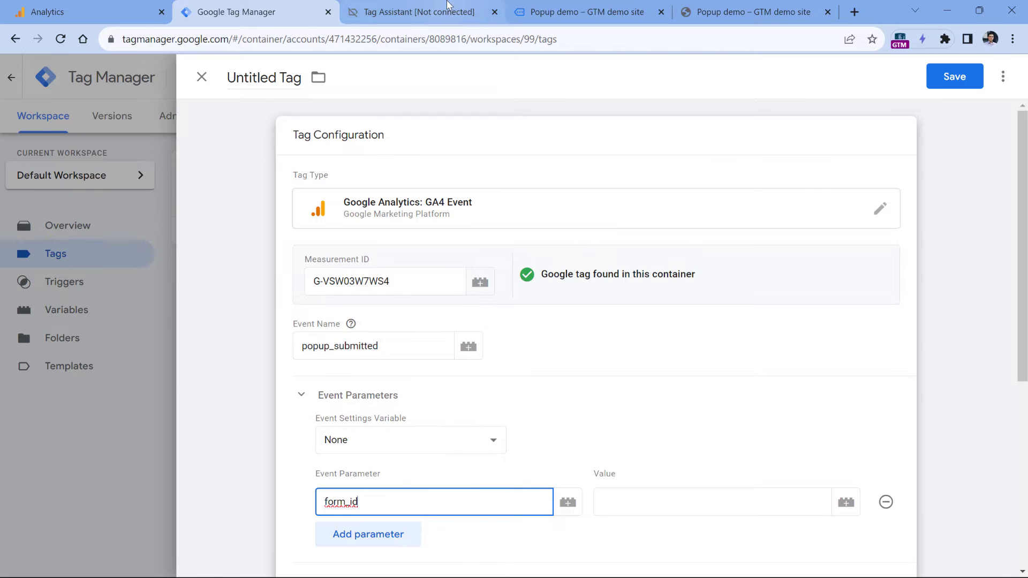
Step: Review the Form ID value in Tag Assistant and assign the Form ID variable as the form_id parameter's value
left_click(423, 12)
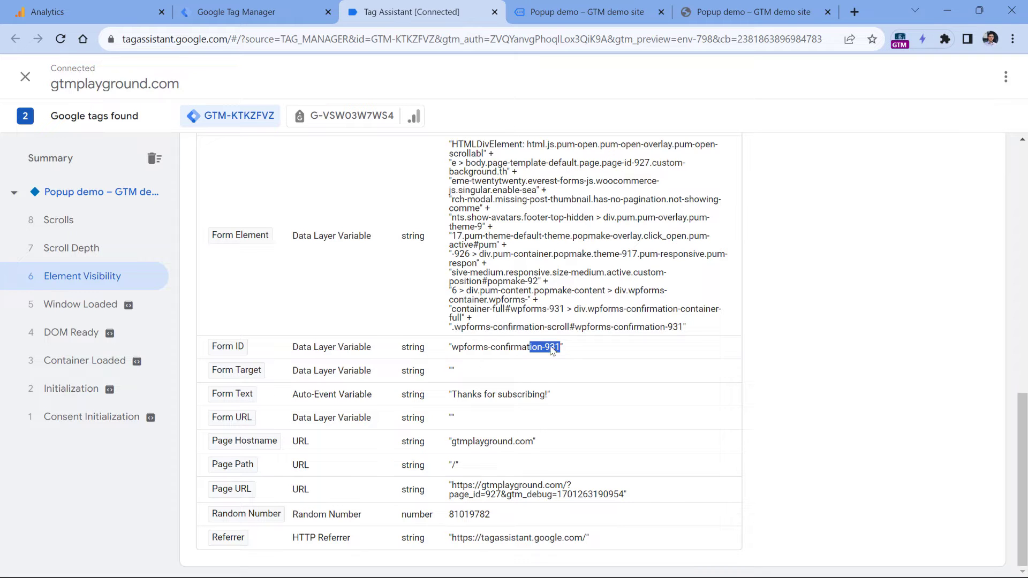
left_click(257, 12)
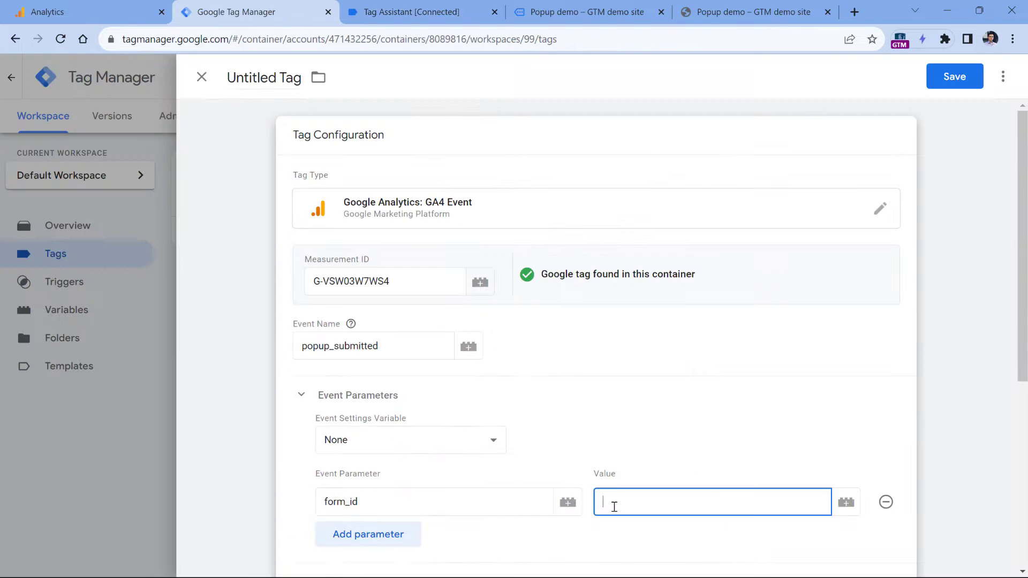
left_click(845, 503)
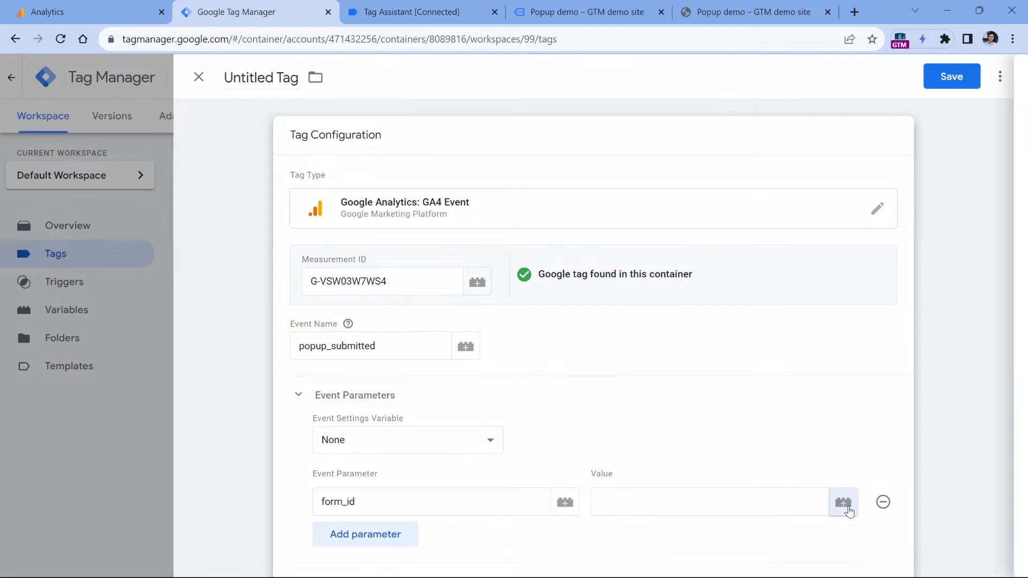
left_click(246, 423)
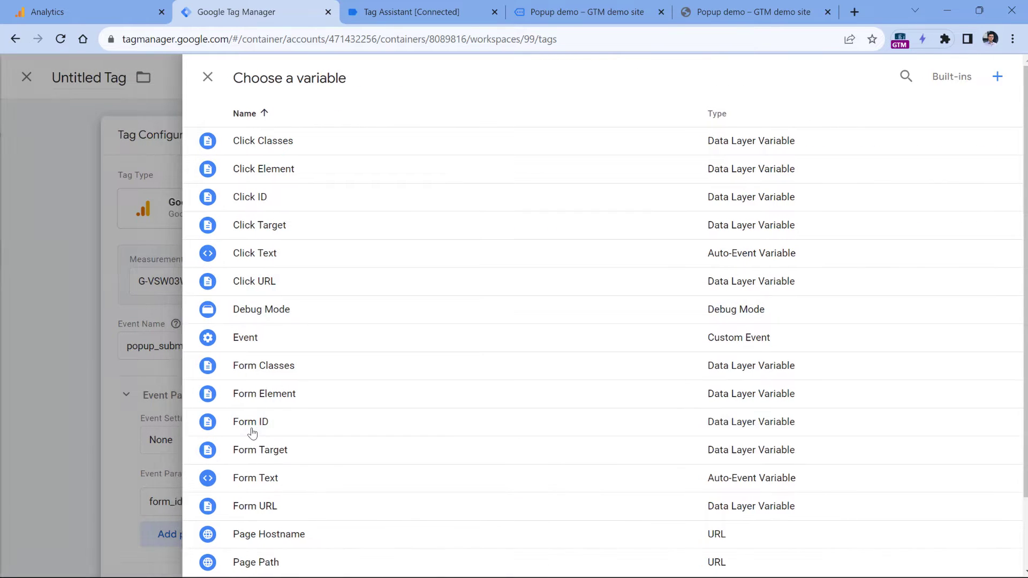
Step: Assign "Visibility - popup submitted" as the tag's firing trigger
scroll(518, 302, "down", 6)
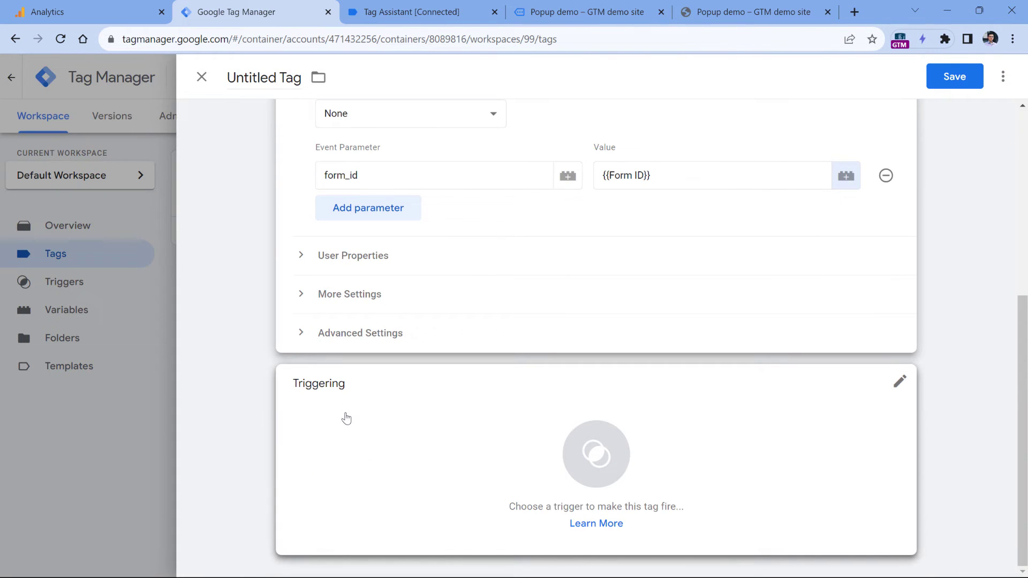
left_click(328, 410)
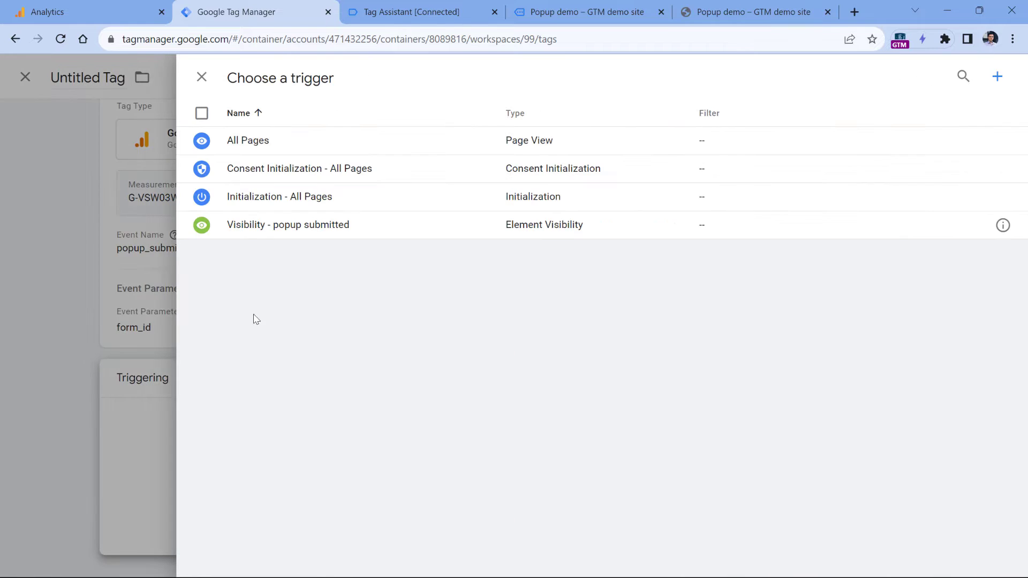
left_click(287, 225)
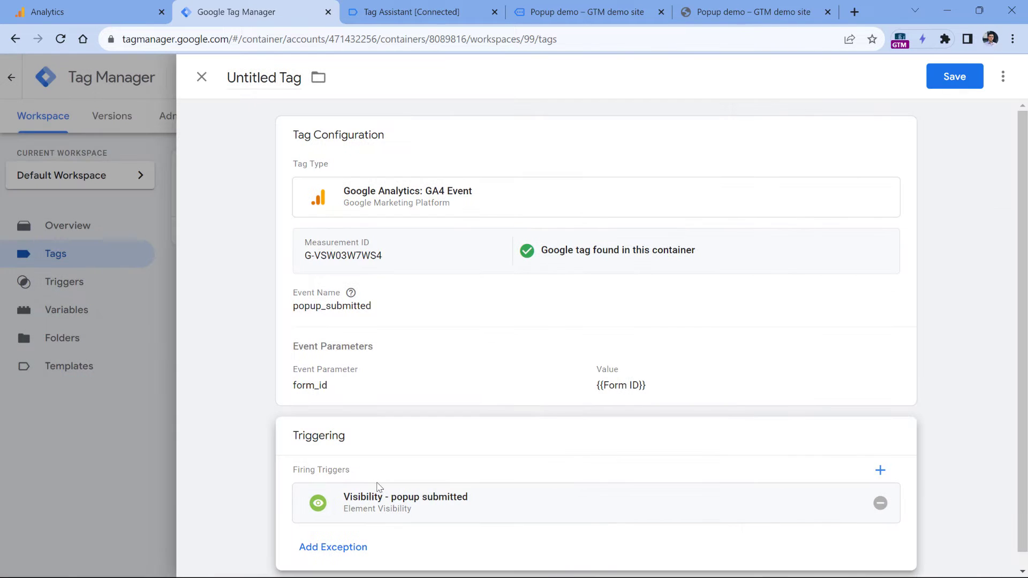
Step: Name the tag "GA4 event - popup_submitted" and save it
left_click(255, 78)
type("GA4 eve")
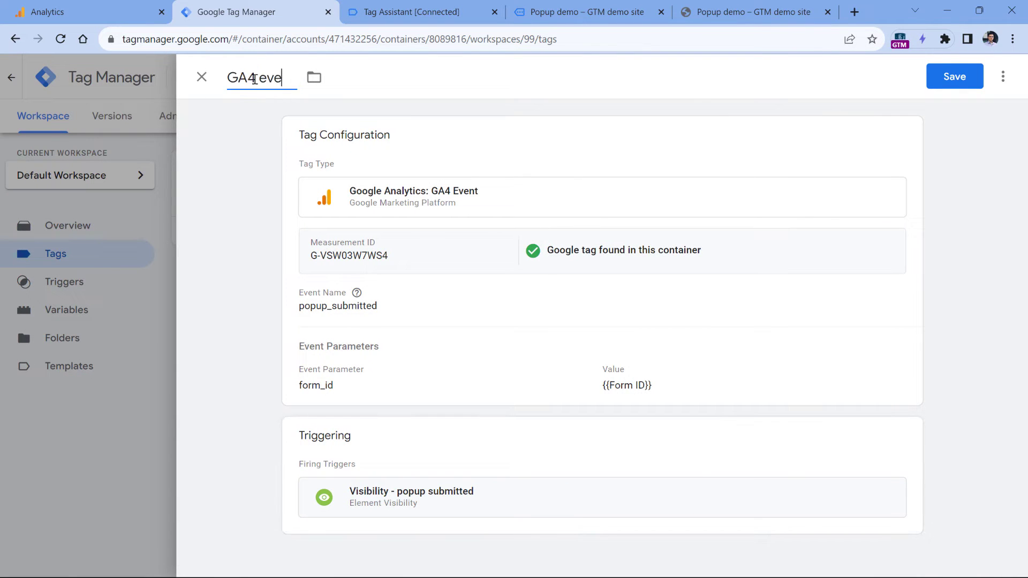
type("nt - popup_submitted")
left_click(945, 80)
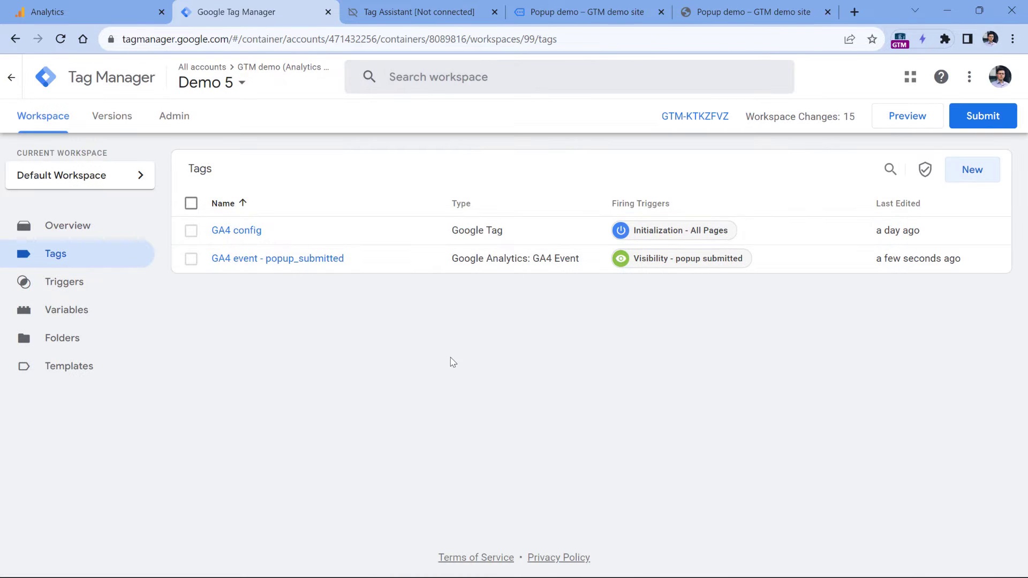
Step: Preview the container, submit the newsletter popup with a test email, and check which tags the Element Visibility event fired in Tag Assistant
left_click(910, 121)
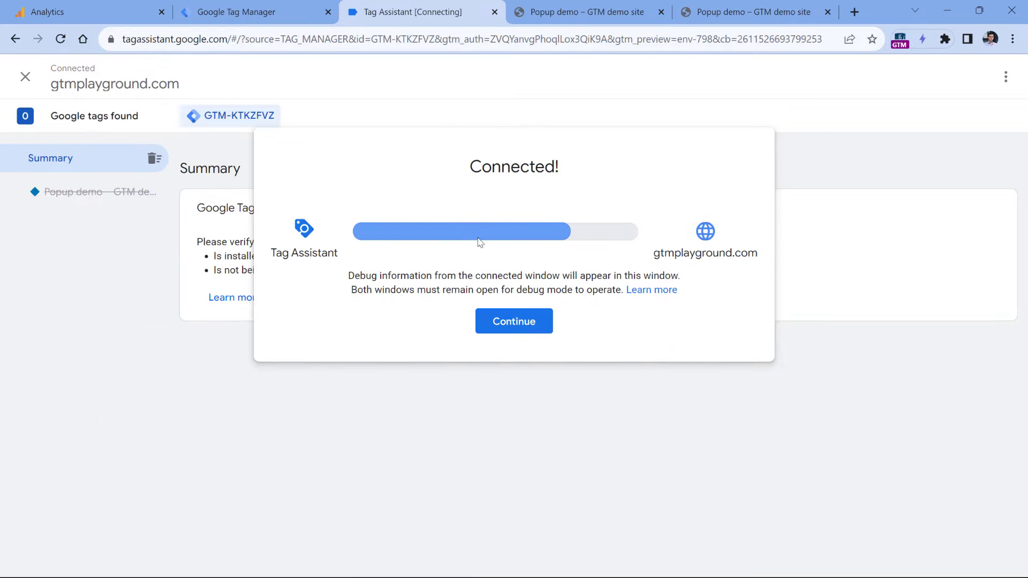
scroll(694, 127, "down", 2)
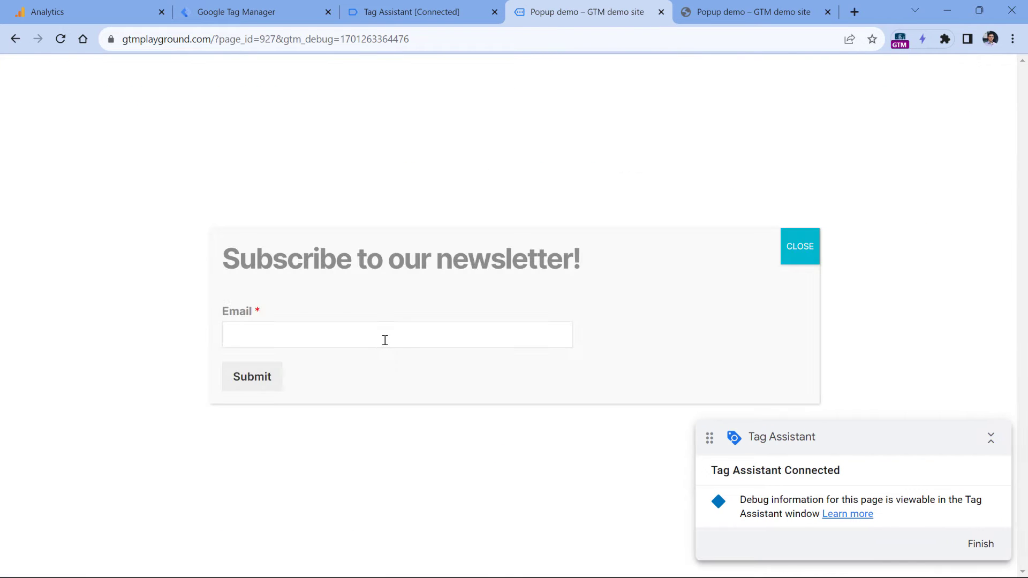
left_click(385, 341)
type("asd@asd.com")
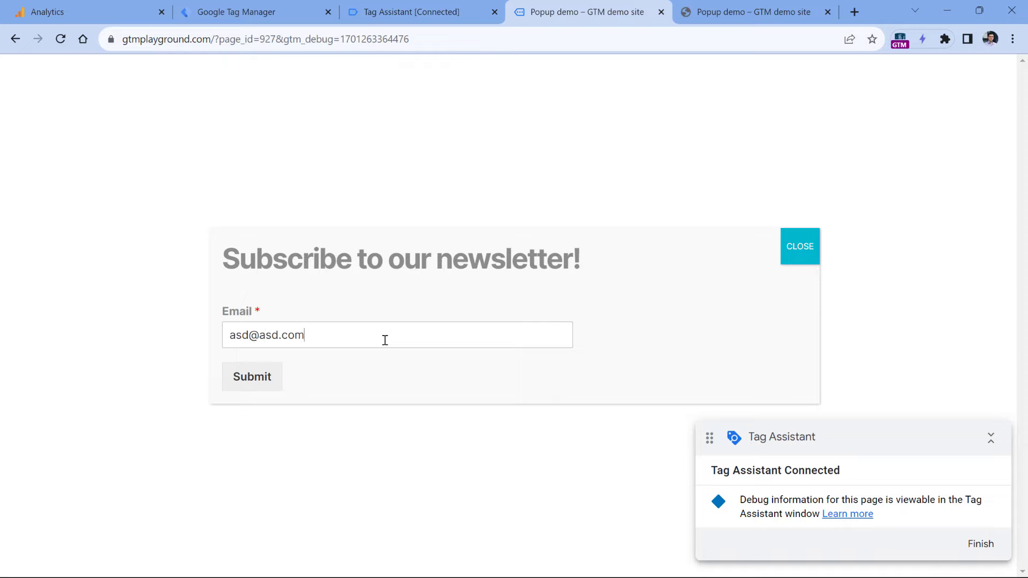
left_click(265, 378)
left_click(429, 4)
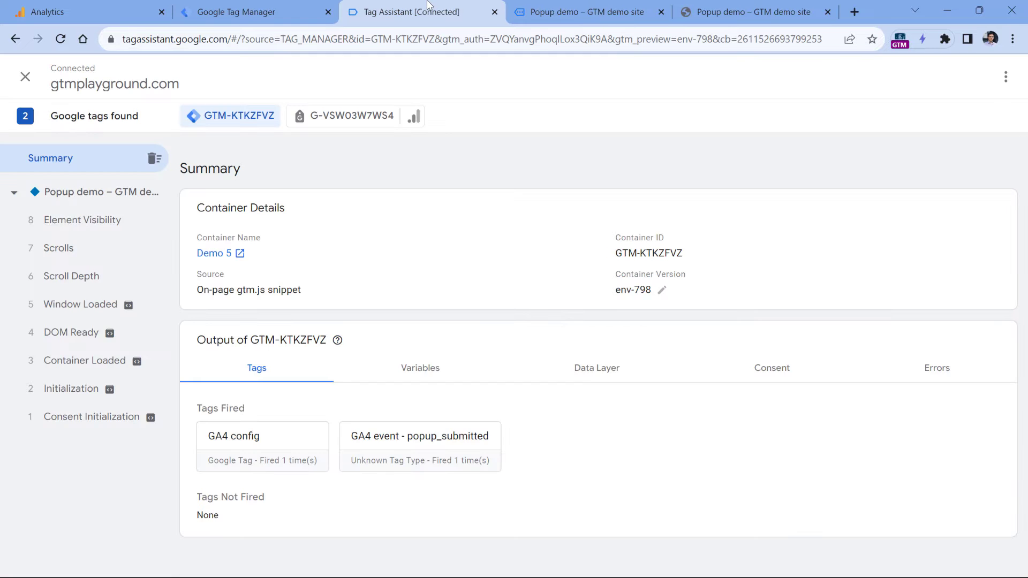
left_click(79, 231)
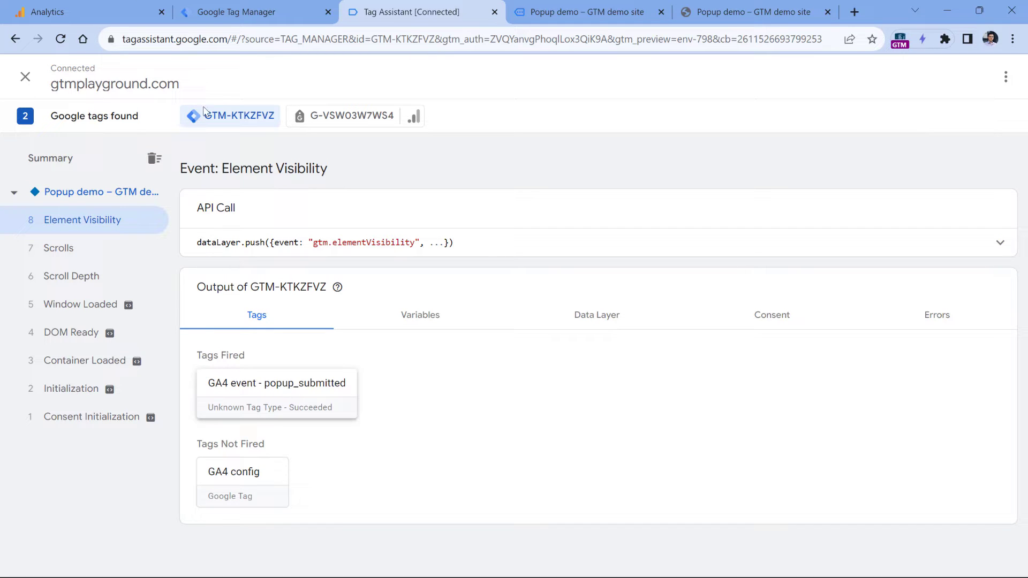
Step: In Google Analytics DebugView, inspect the form_id parameter of the popup_submitted event
left_click(91, 5)
left_click(172, 77)
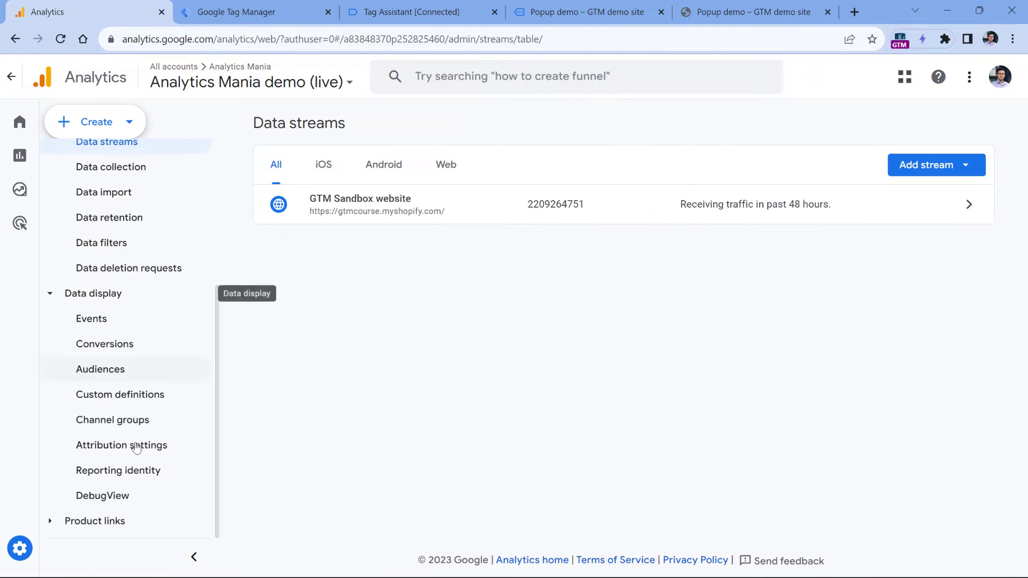
left_click(110, 498)
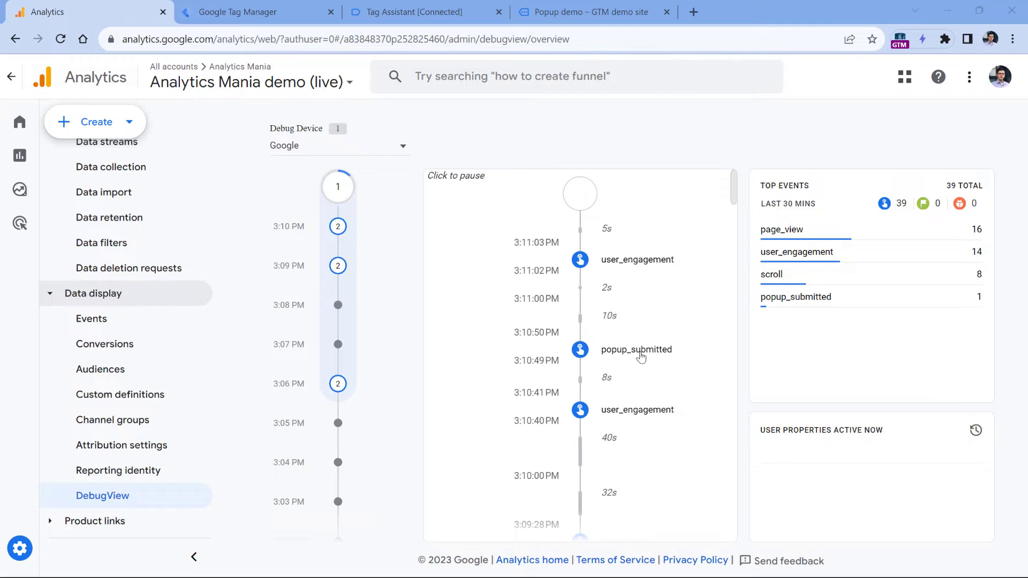
left_click(637, 283)
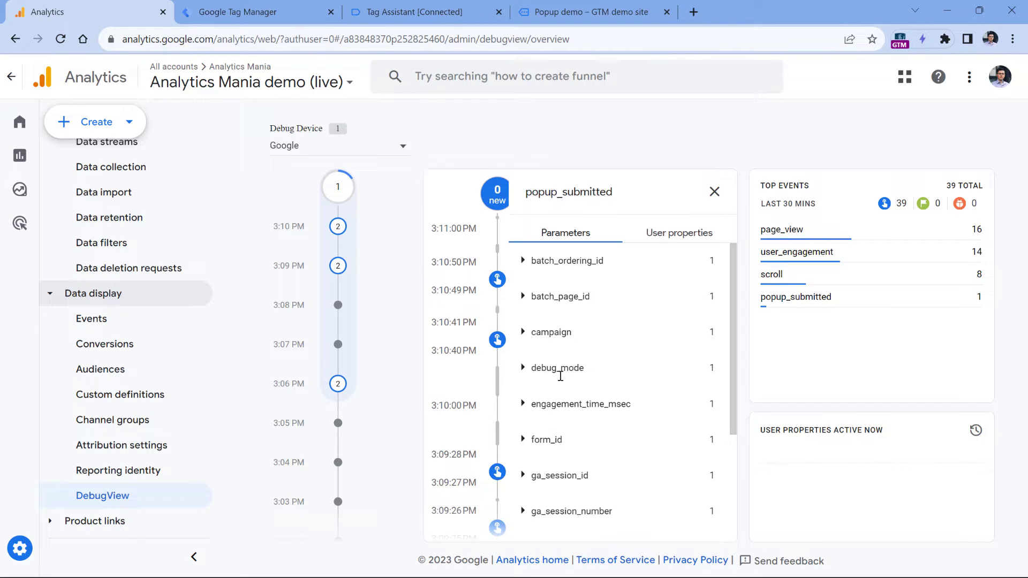
left_click(523, 441)
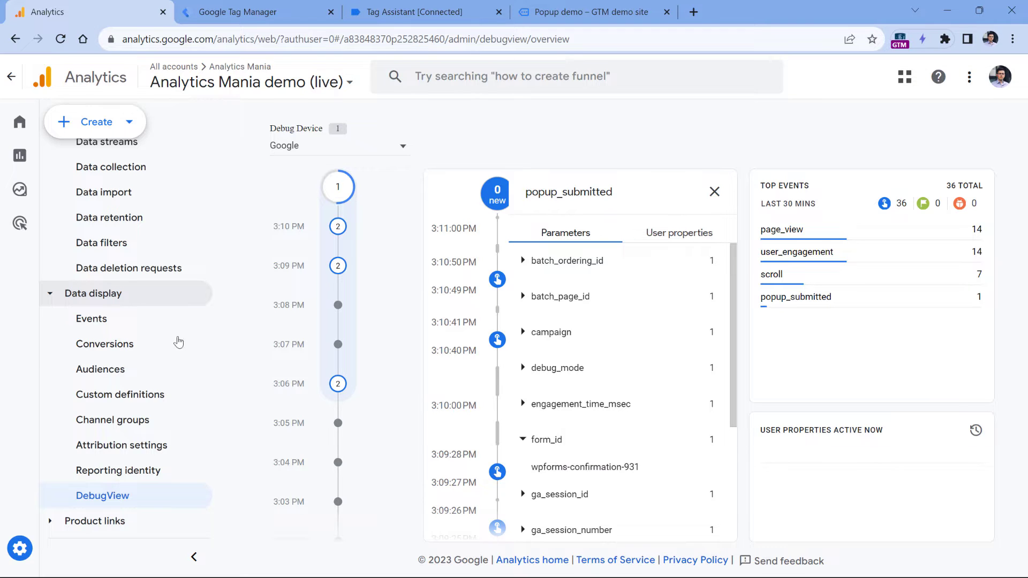
Step: Fill in a new event-scoped custom dimension named Form ID with form_id as its event parameter
left_click(109, 395)
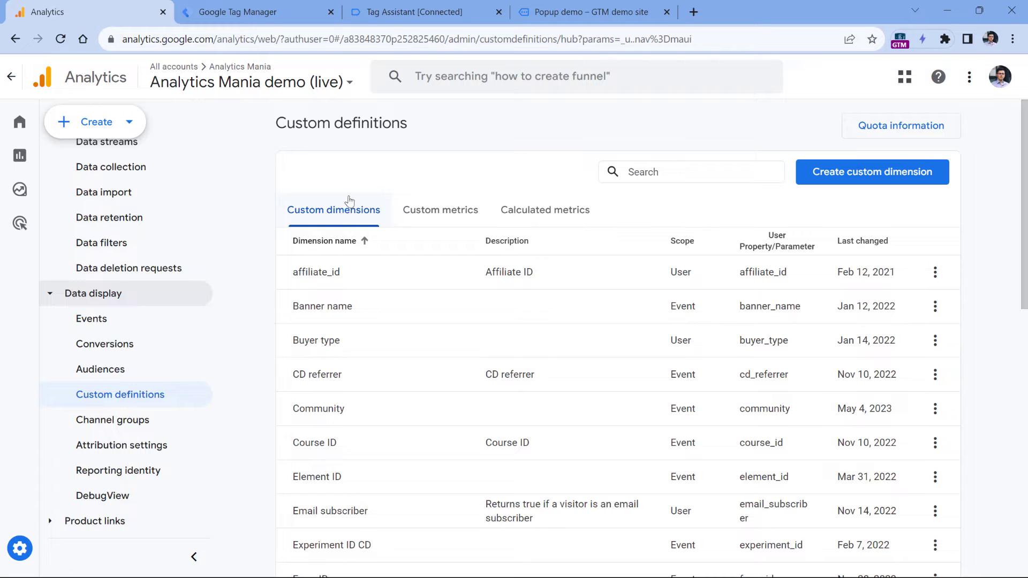
left_click(880, 183)
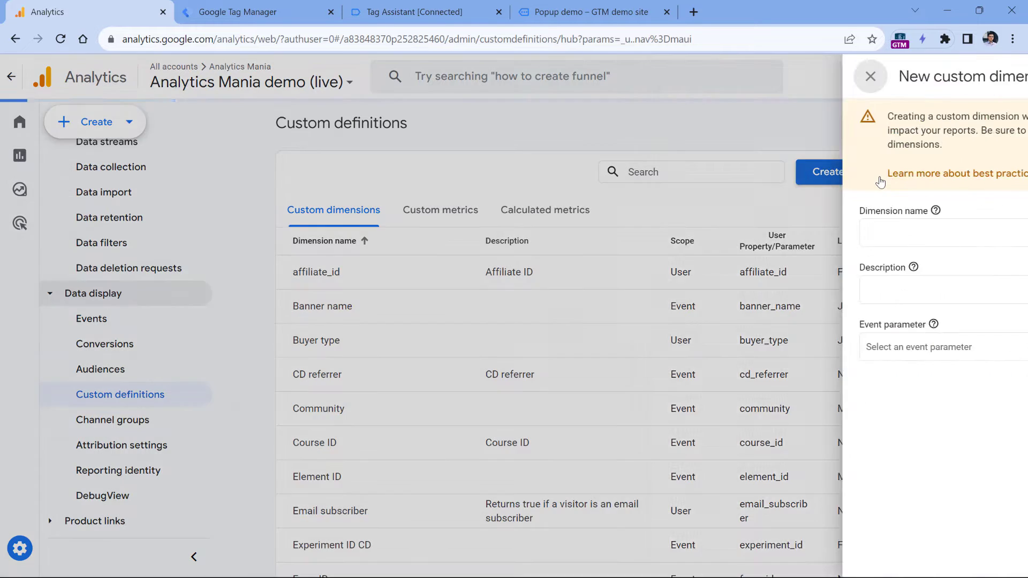
left_click(733, 234)
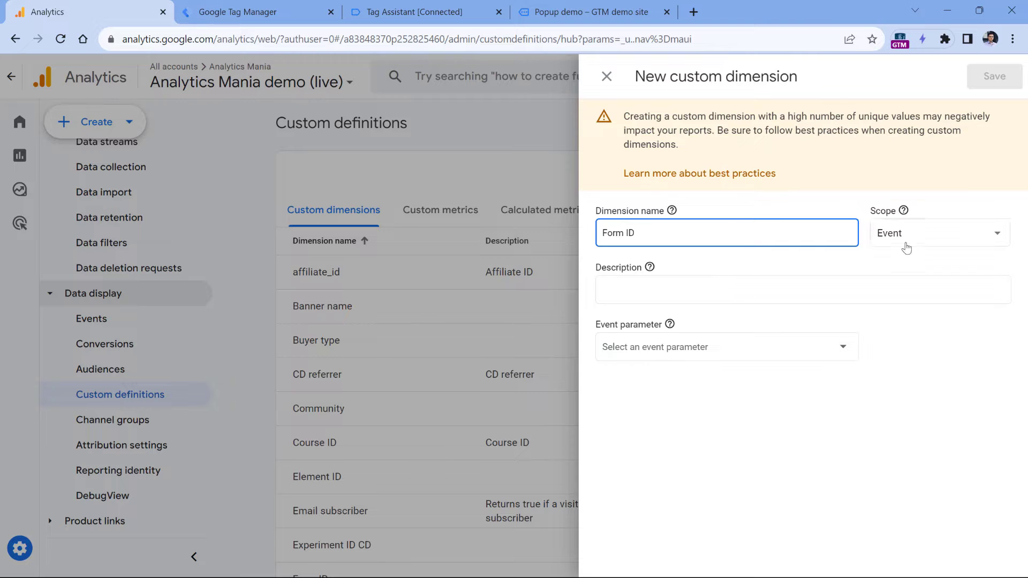
left_click(730, 343)
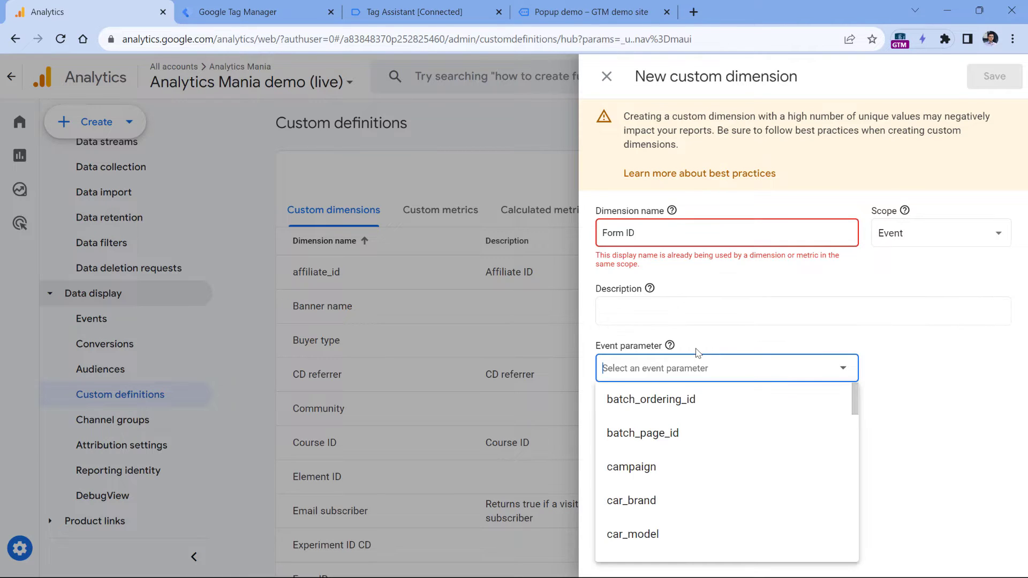
type("form_id")
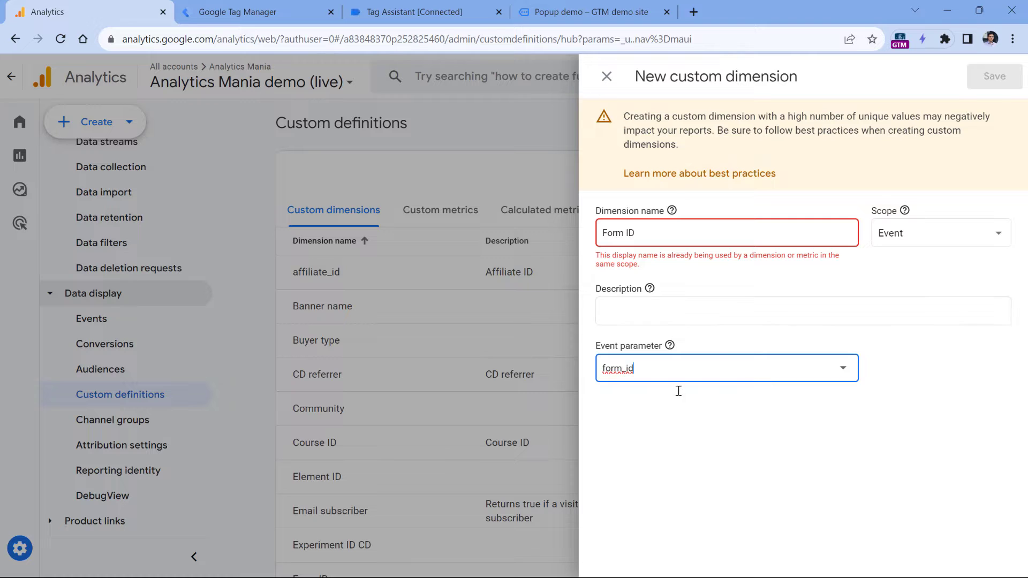
Step: Inspect the newsletter popup's code on the demo page and locate its form element and ID attribute
left_click(261, 15)
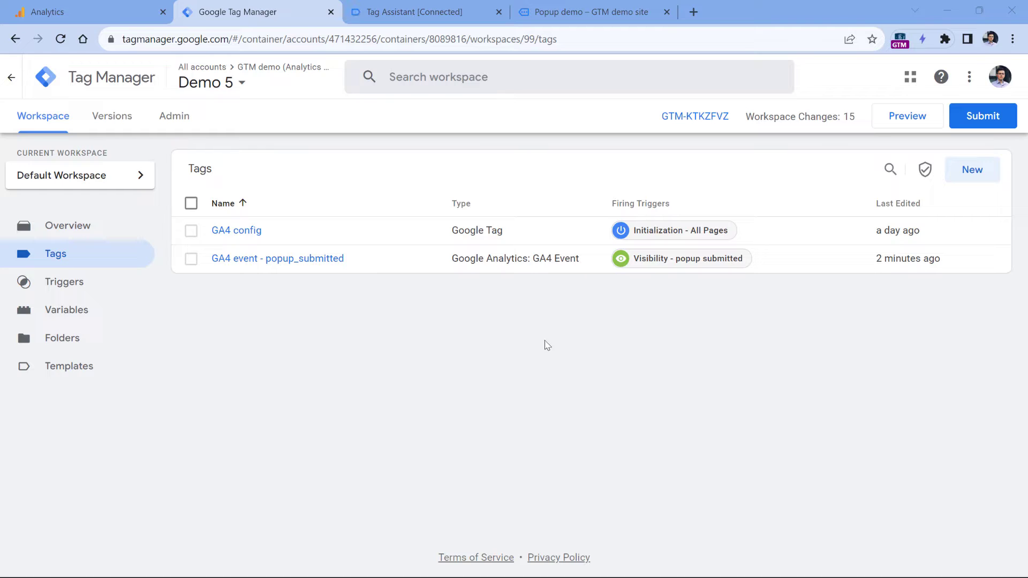
left_click(589, 12)
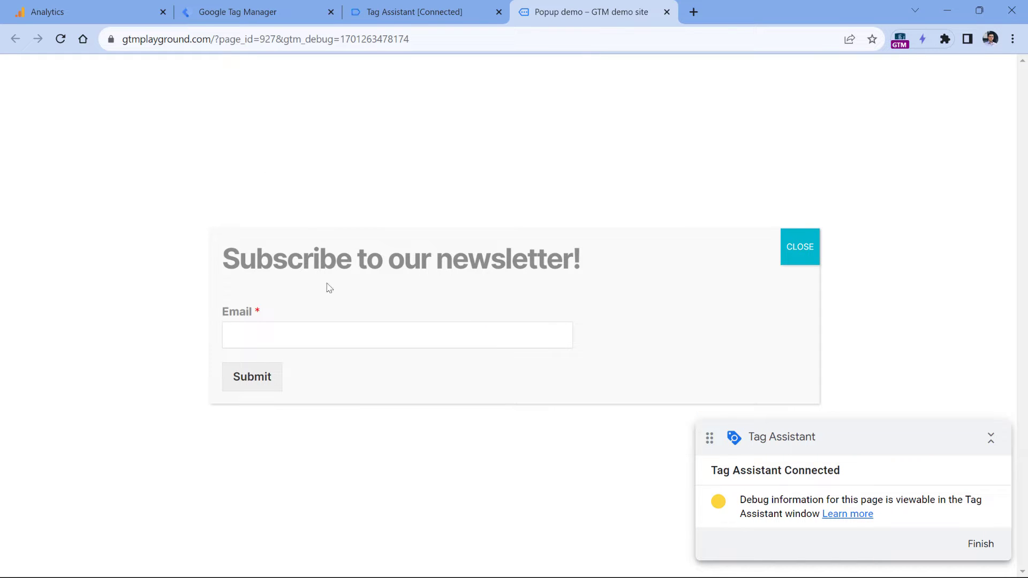
right_click(273, 265)
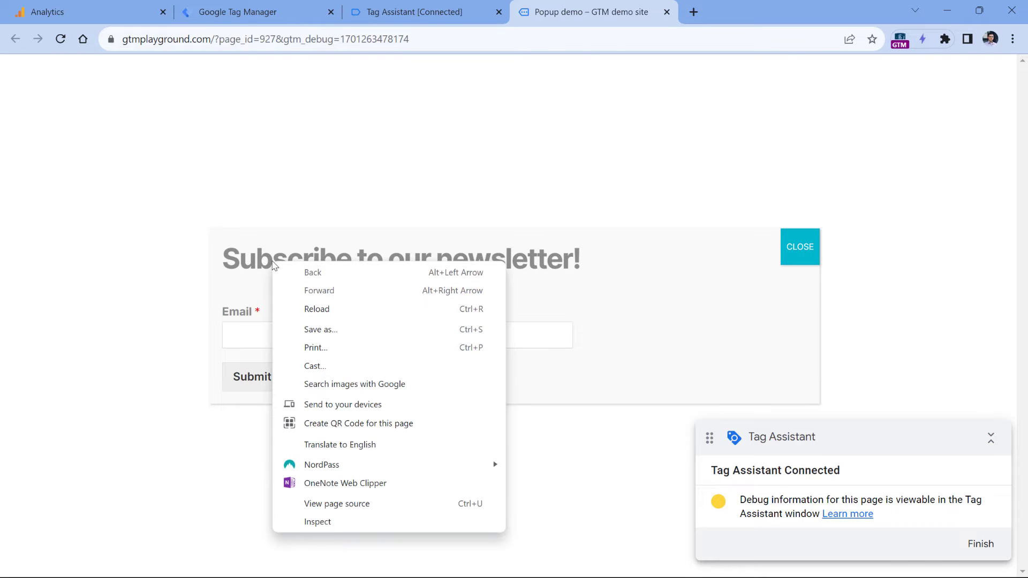
left_click(335, 522)
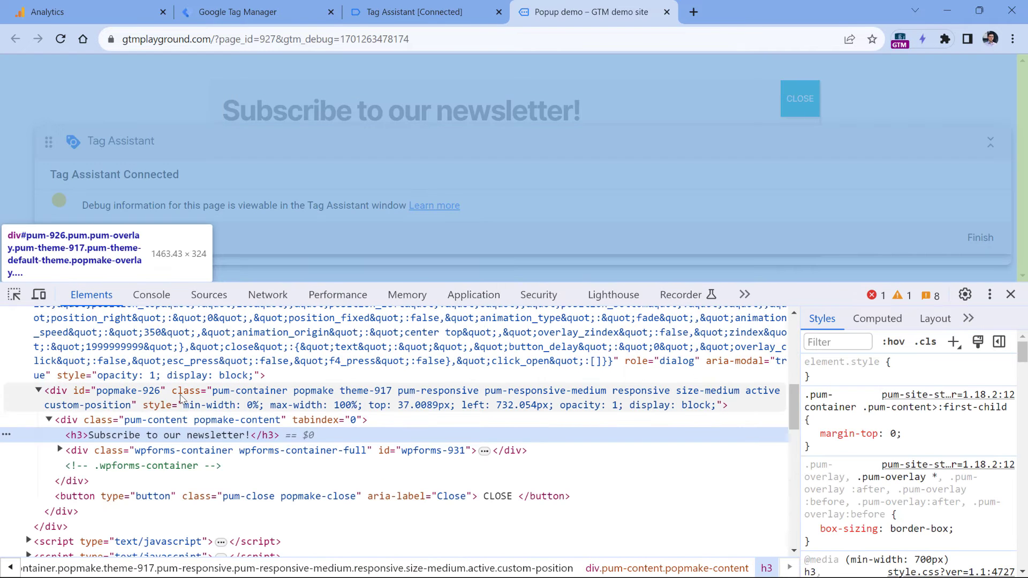
left_click(107, 450)
left_click(60, 450)
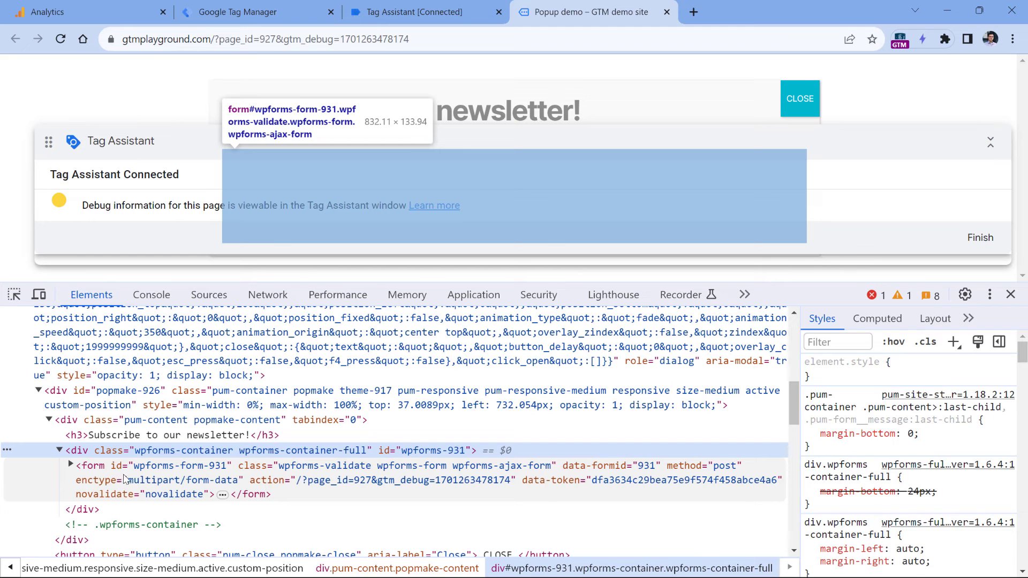
left_click(123, 479)
left_click(90, 164)
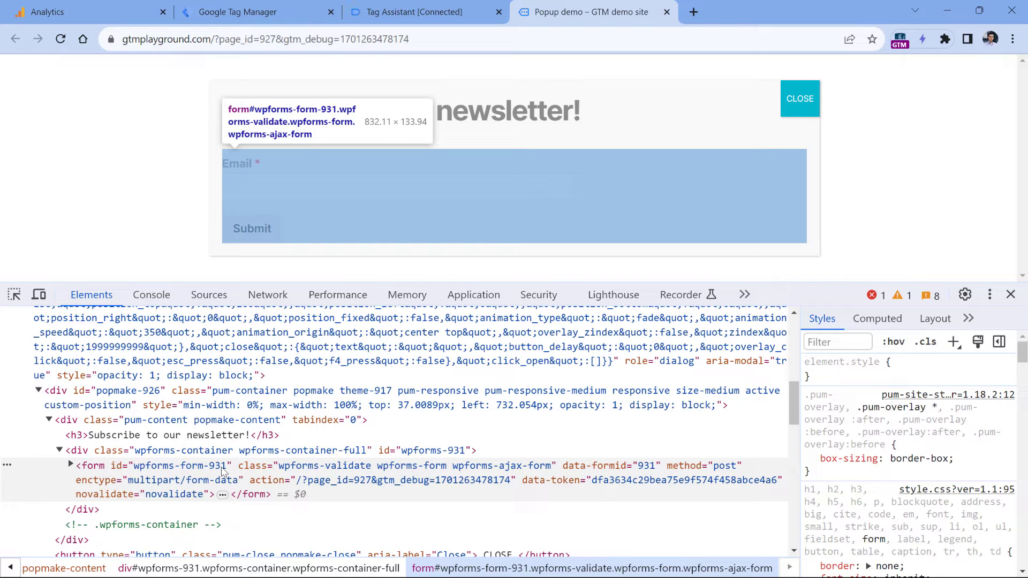
Step: Switch to Google Tag Manager and create a new trigger of type Element Visibility
left_click(236, 12)
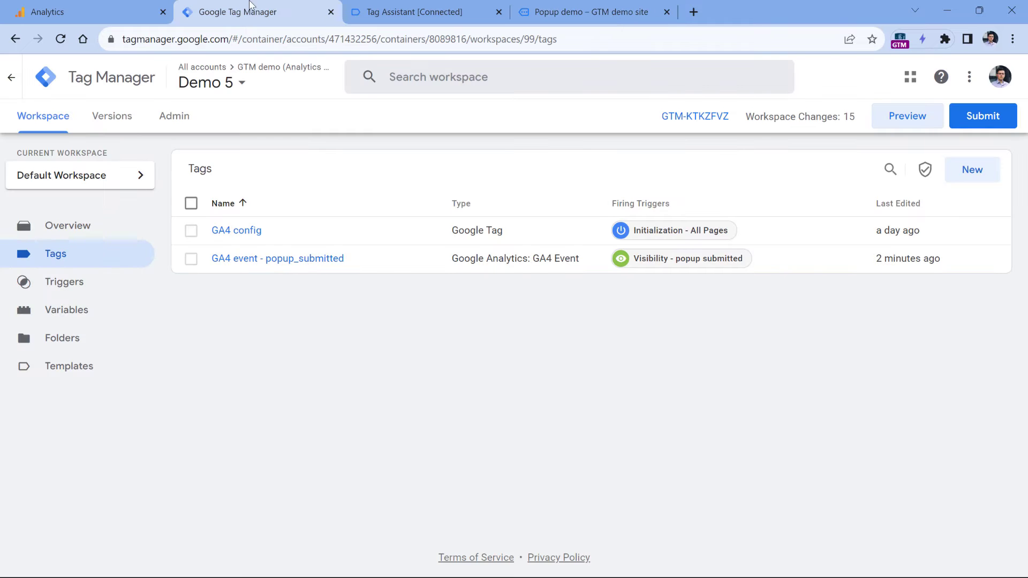
left_click(63, 286)
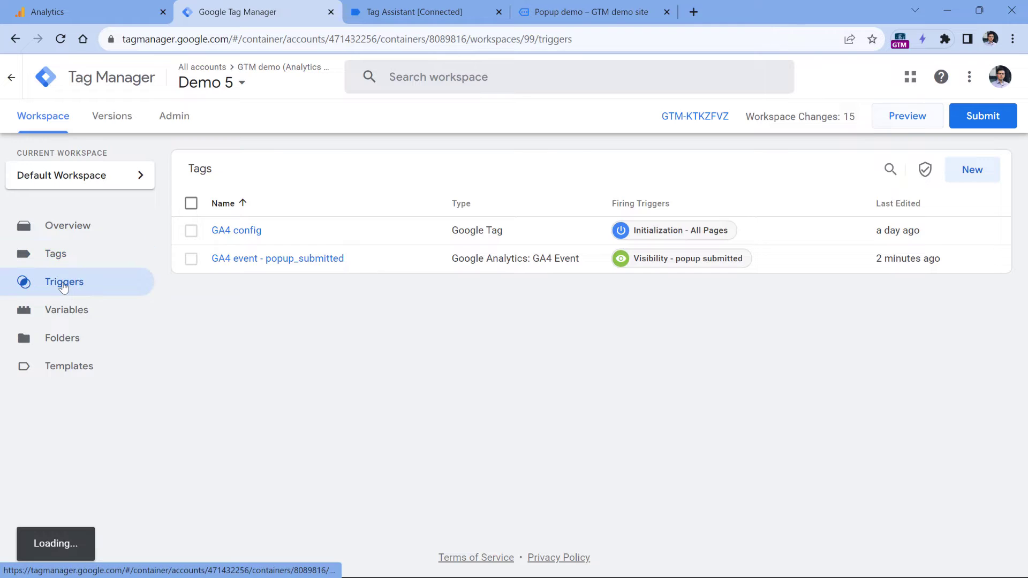
left_click(966, 170)
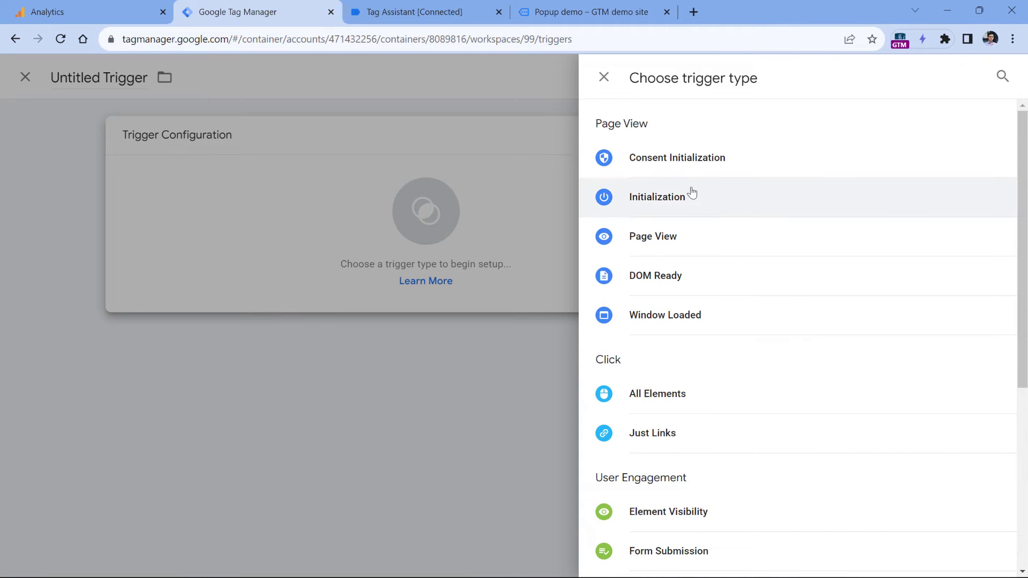
scroll(675, 295, "down", 3)
left_click(676, 373)
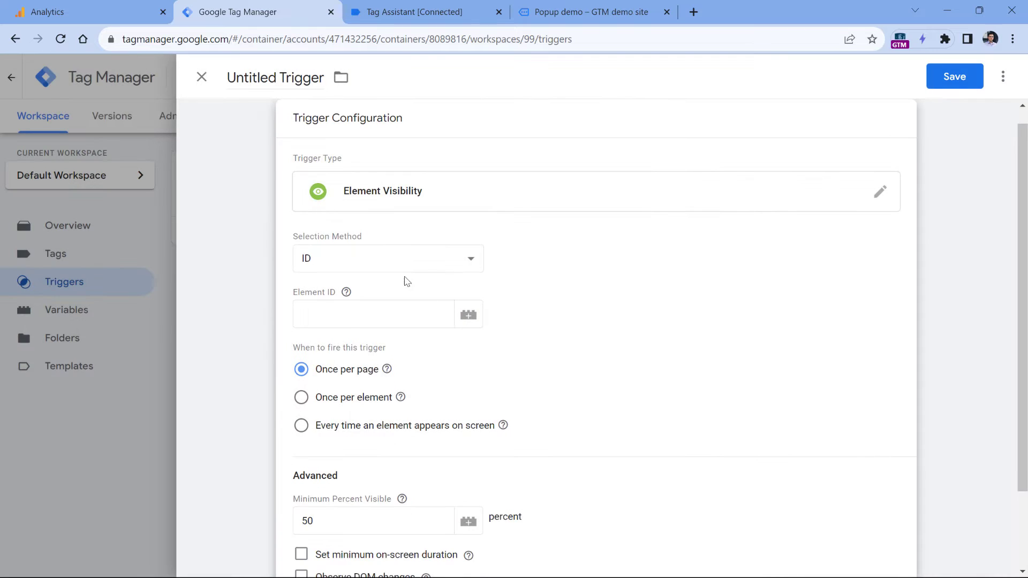
Step: Copy the form element's ID value, wpforms-form-931, from the demo page's code
key("ctrl+4")
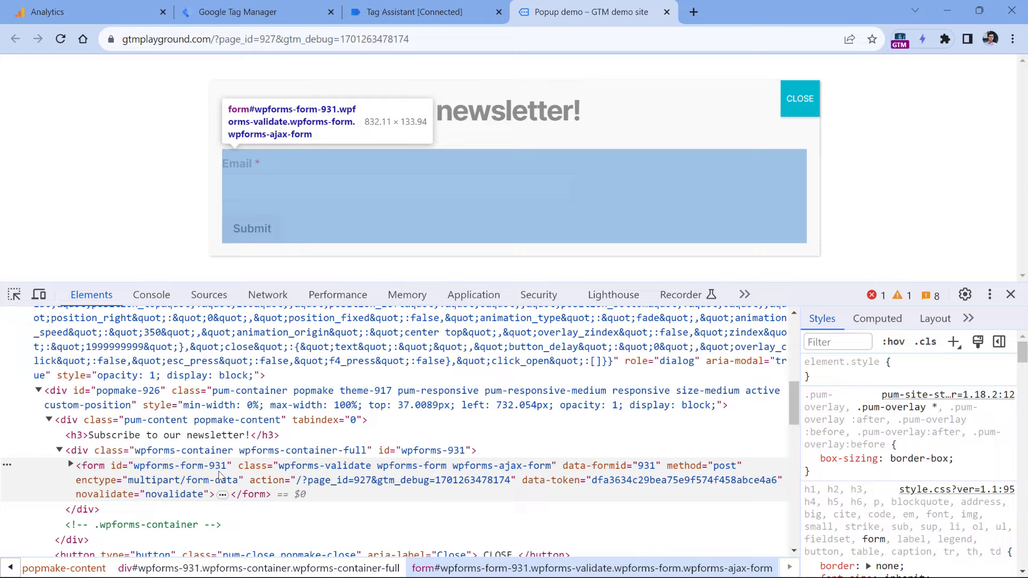
double_click(180, 465)
right_click(171, 467)
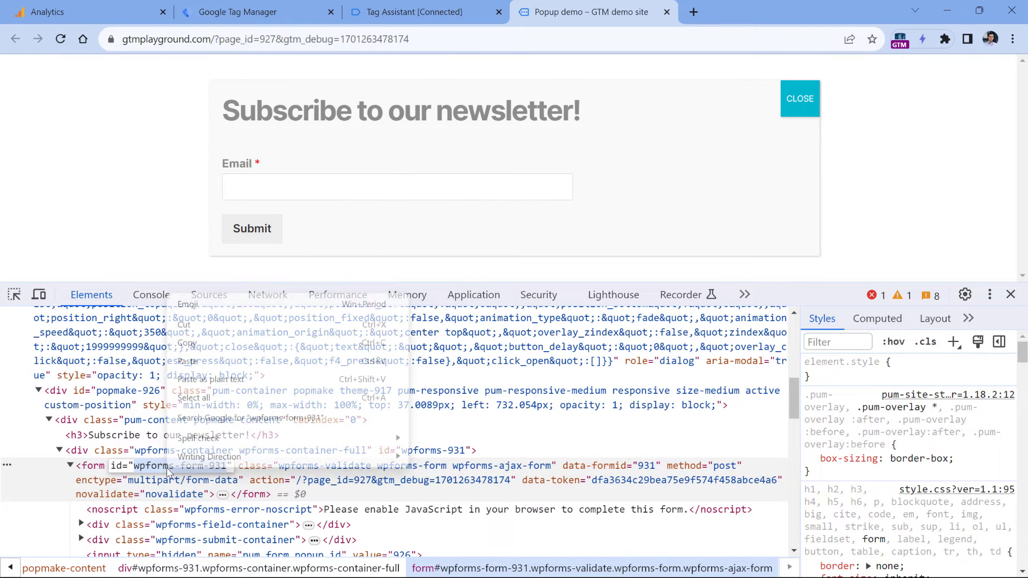
left_click(204, 342)
Step: Set the trigger's selection method to CSS Selector with the element selector form[id*="wpforms-form"]
left_click(263, 6)
left_click(328, 263)
left_click(330, 291)
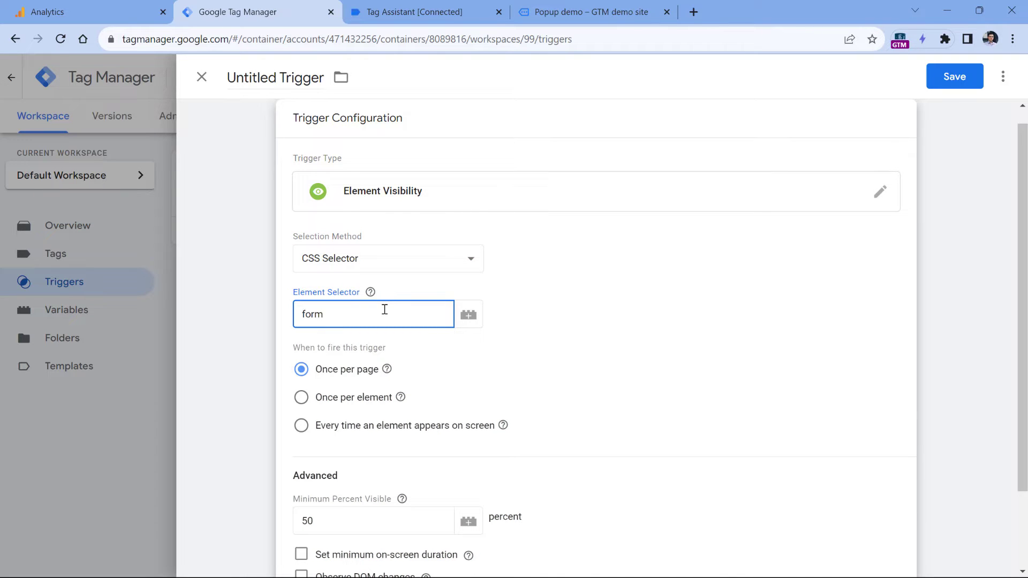
type("form[id]")
key("Left")
type("*=")
key("ctrl+v")
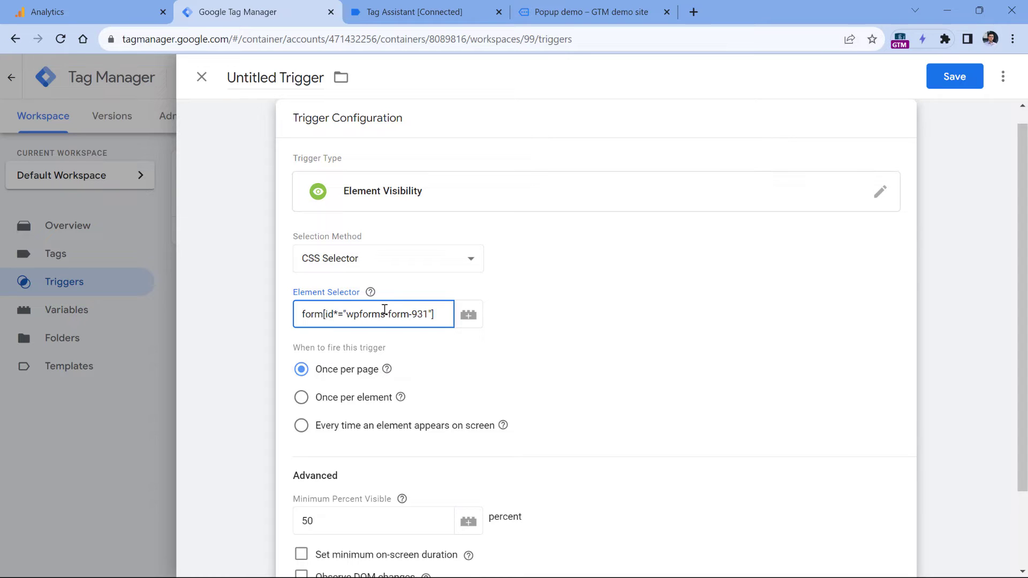
key("BackSpace")
key("BackSpace")
key("BackSpace")
Step: Recheck the form element's ID in the demo page's code against the selector
left_click(437, 5)
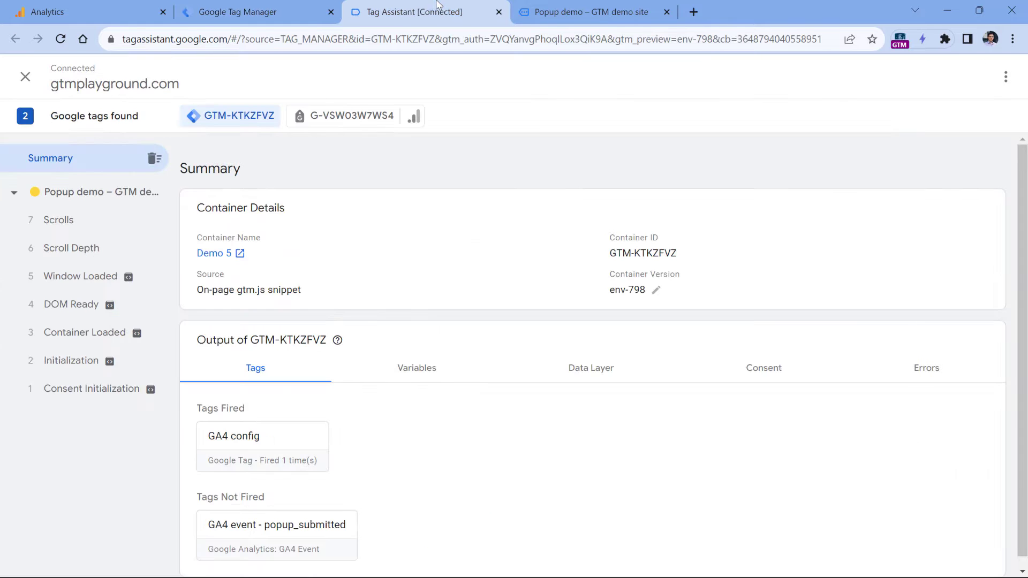
left_click(589, 12)
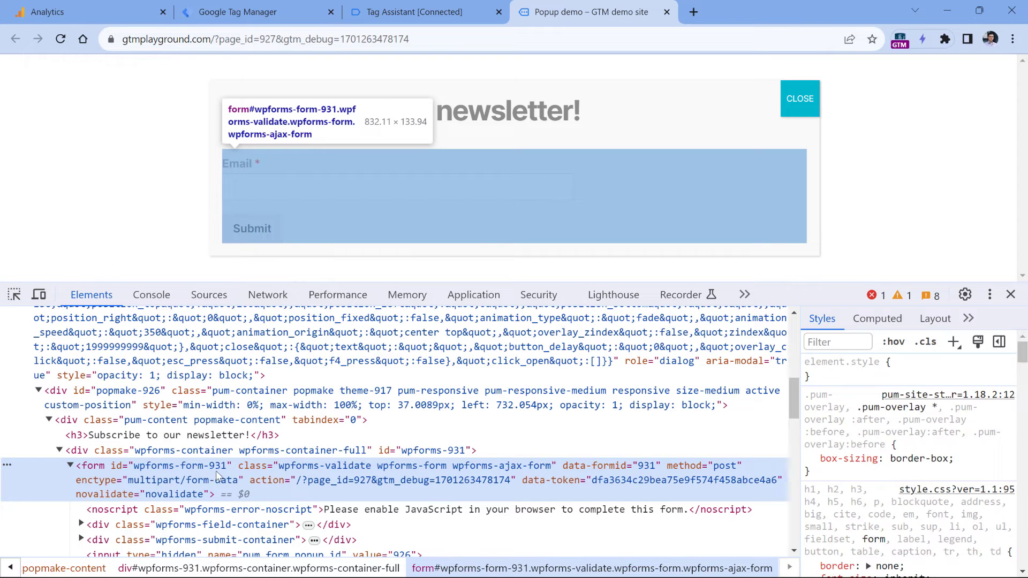
double_click(216, 471)
Step: Set the trigger's minimum percent visible to 100 and enable Observe DOM changes
left_click(321, 12)
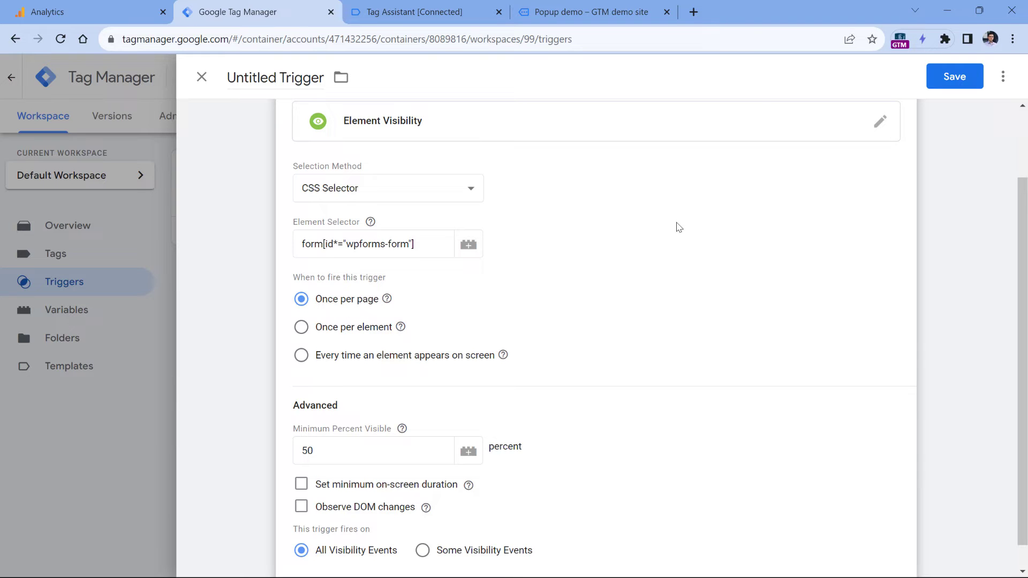
scroll(662, 193, "down", 1)
double_click(303, 423)
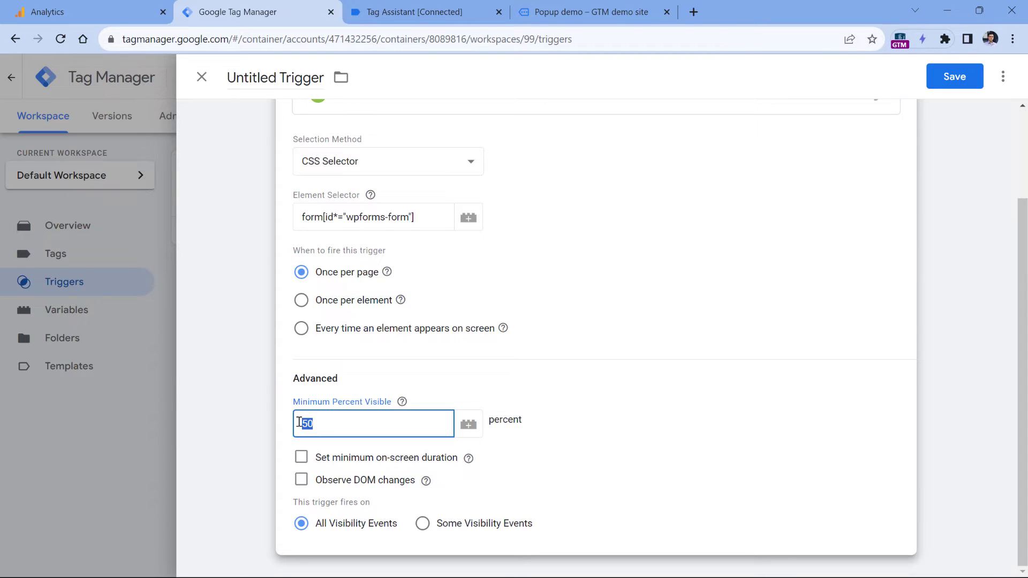
type("100")
left_click(302, 480)
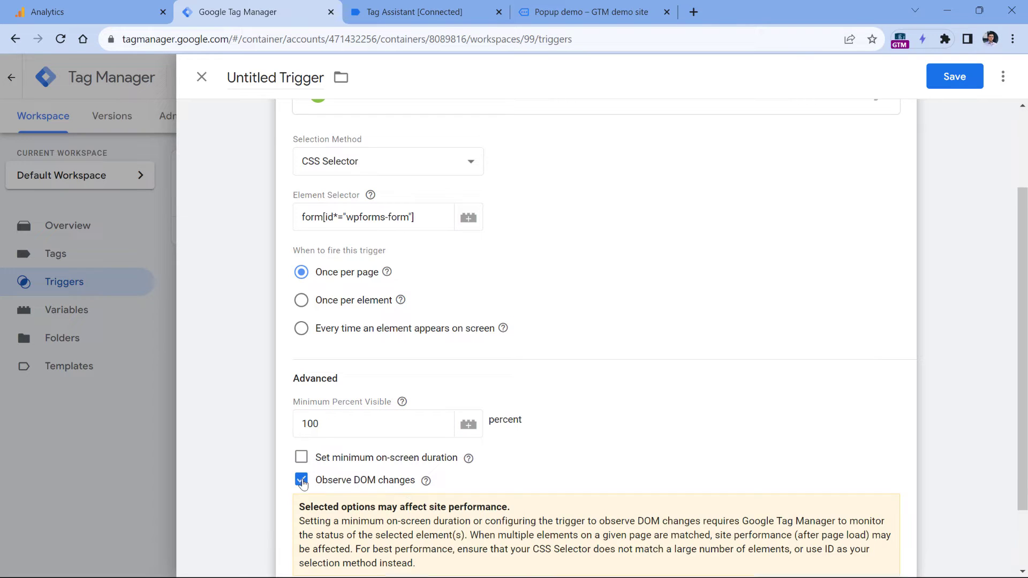
Step: Name the trigger "Visibility - popup displayed" and save it
left_click(273, 75)
type("Visibility - popup displayed")
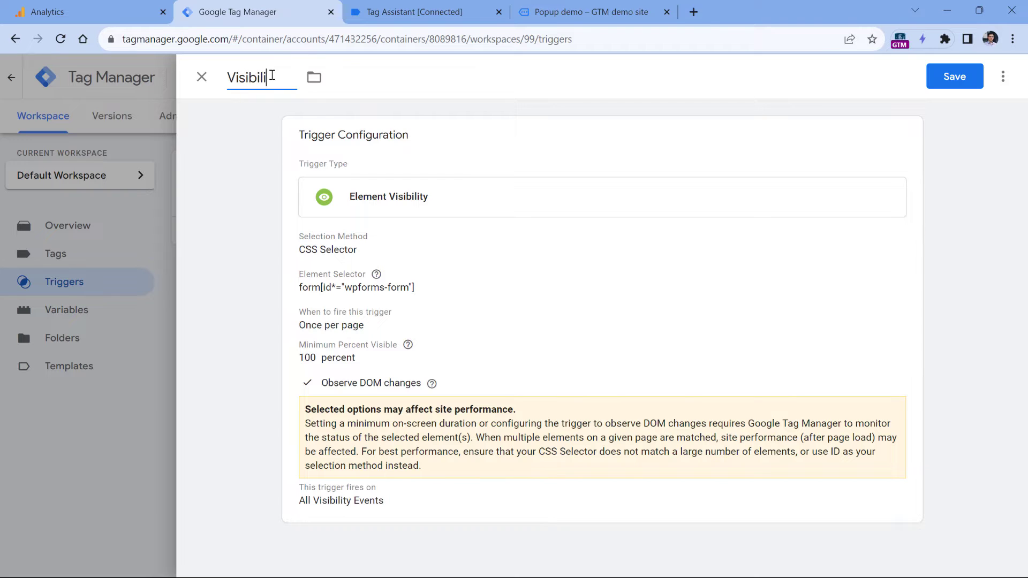
left_click(953, 76)
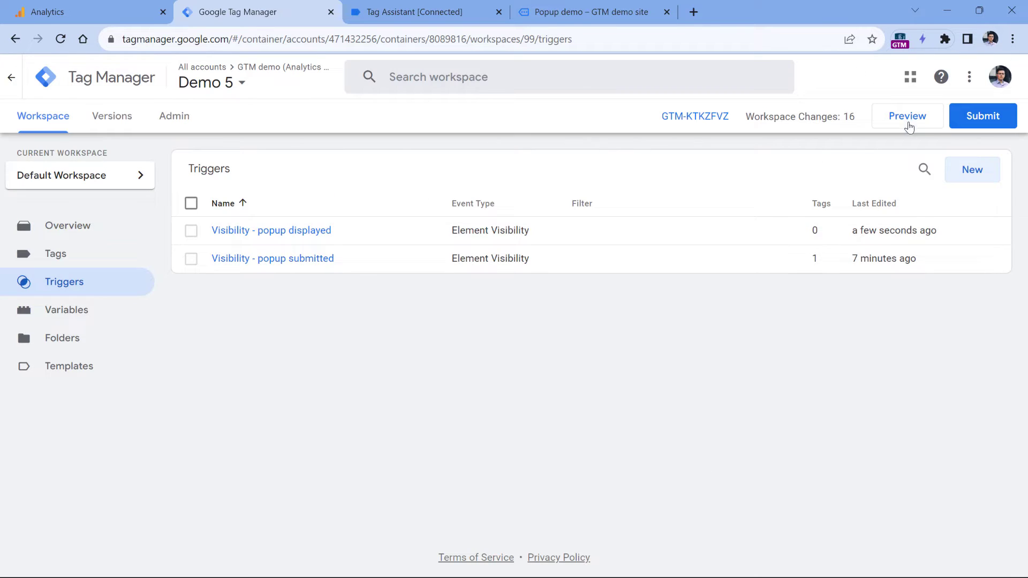
Step: Preview the container on the popup demo page, then inspect the popup display's Element Visibility event in Tag Assistant
left_click(906, 121)
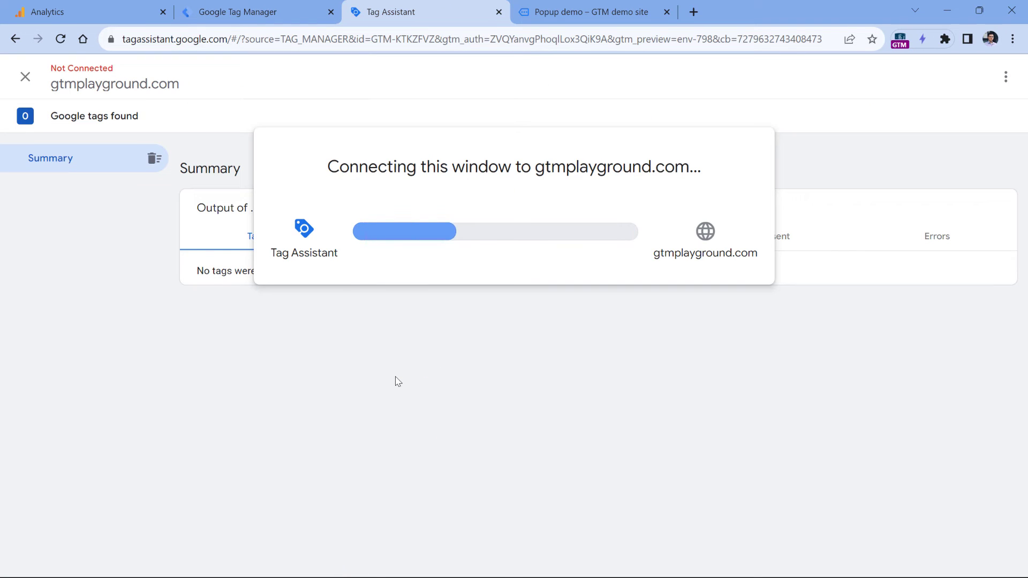
left_click(514, 319)
left_click(597, 9)
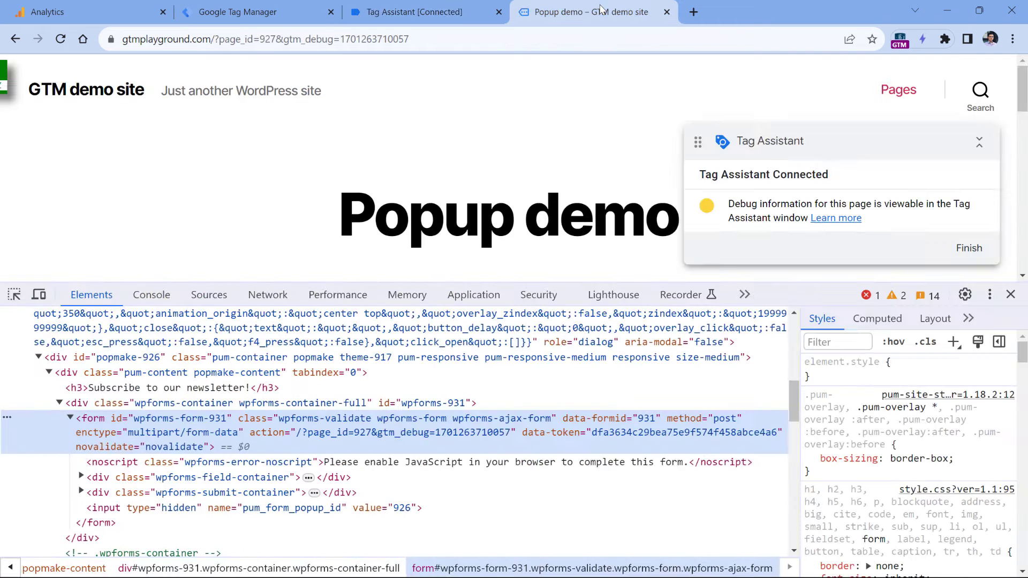
left_click(1011, 296)
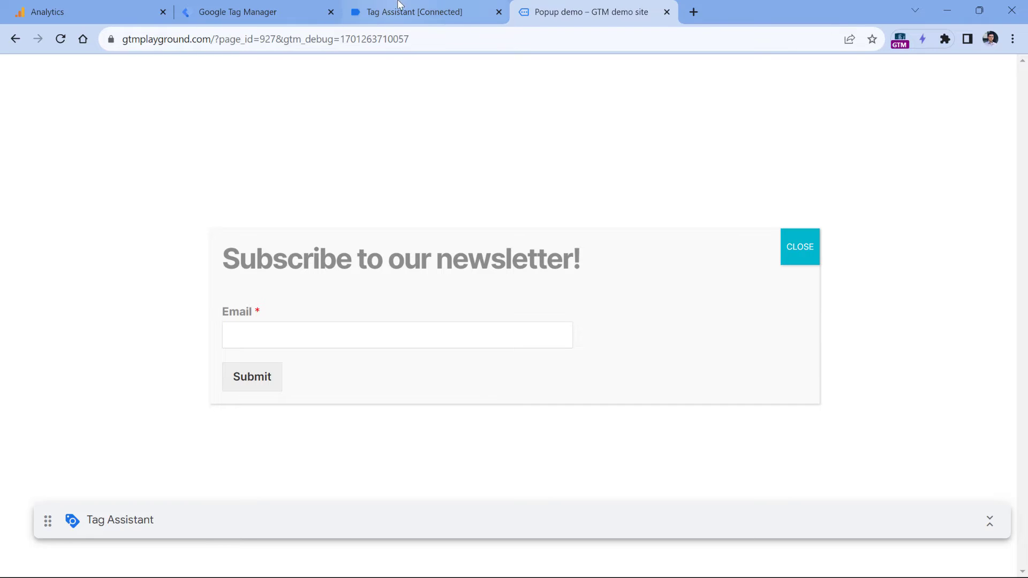
left_click(413, 12)
left_click(92, 221)
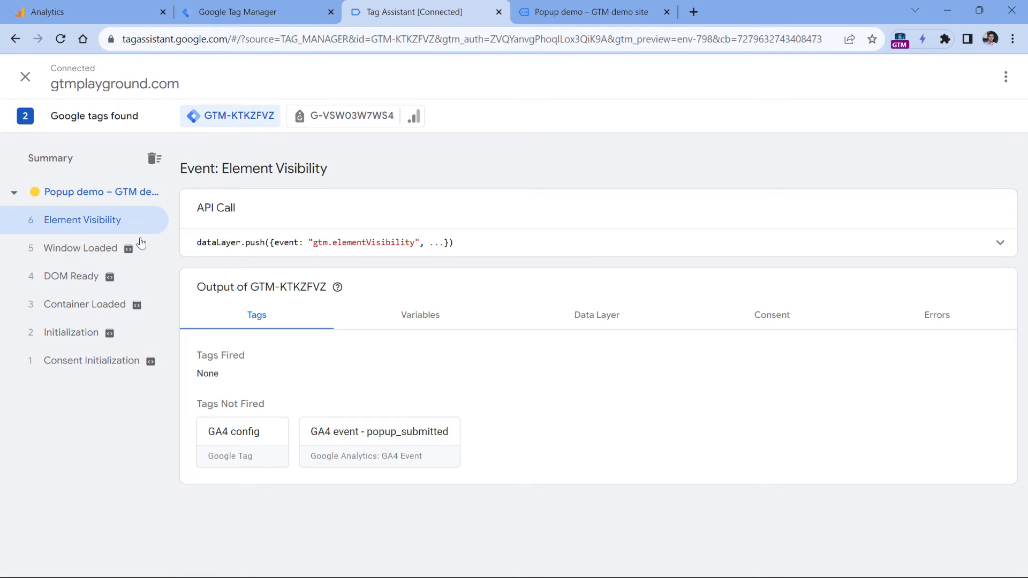
Step: Submit the newsletter popup on the demo page with a test e-mail address and return to Tag Assistant
key("ctrl+shift+Tab")
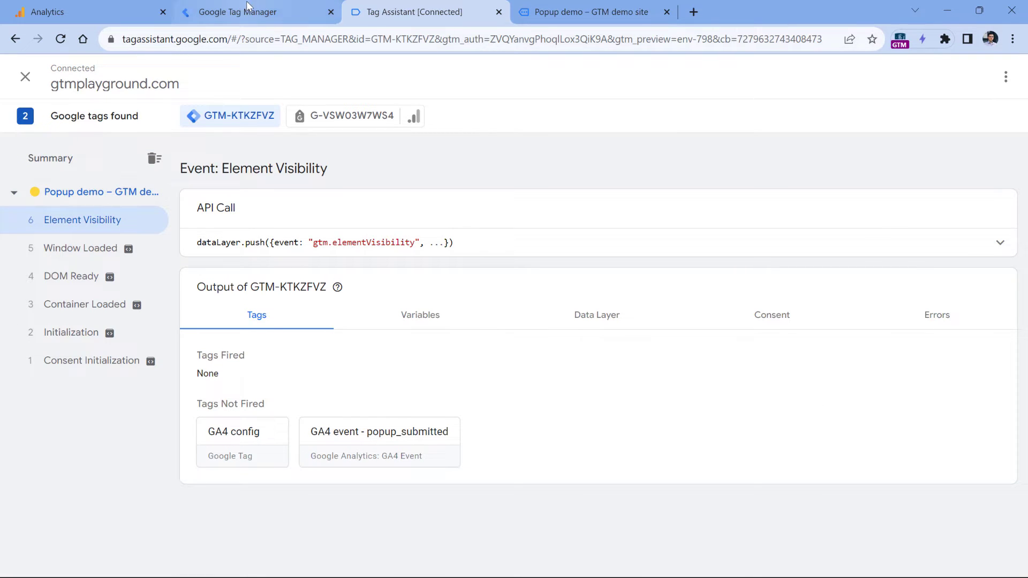
key("ctrl+4")
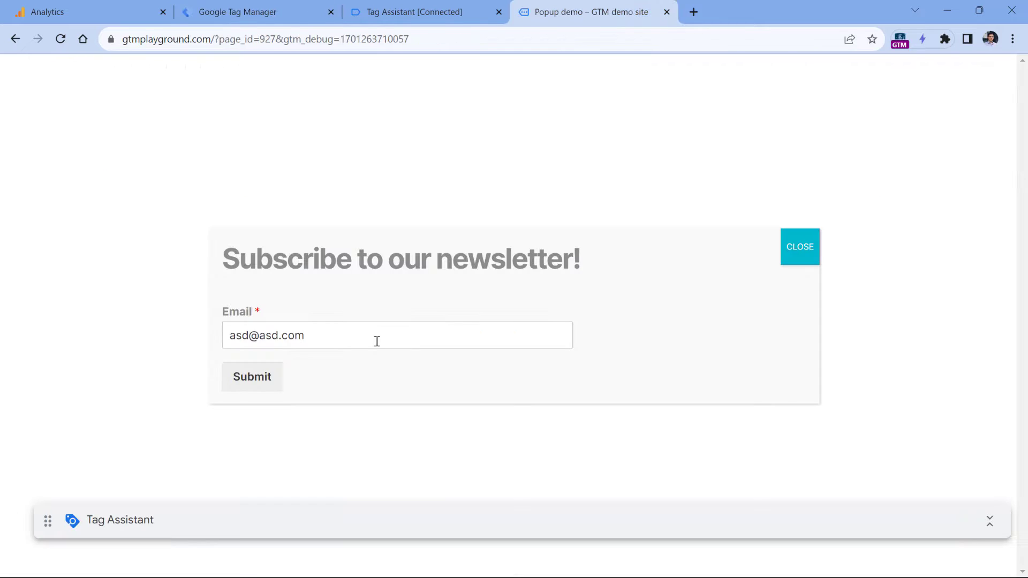
left_click(252, 381)
key("ctrl+shift+Tab")
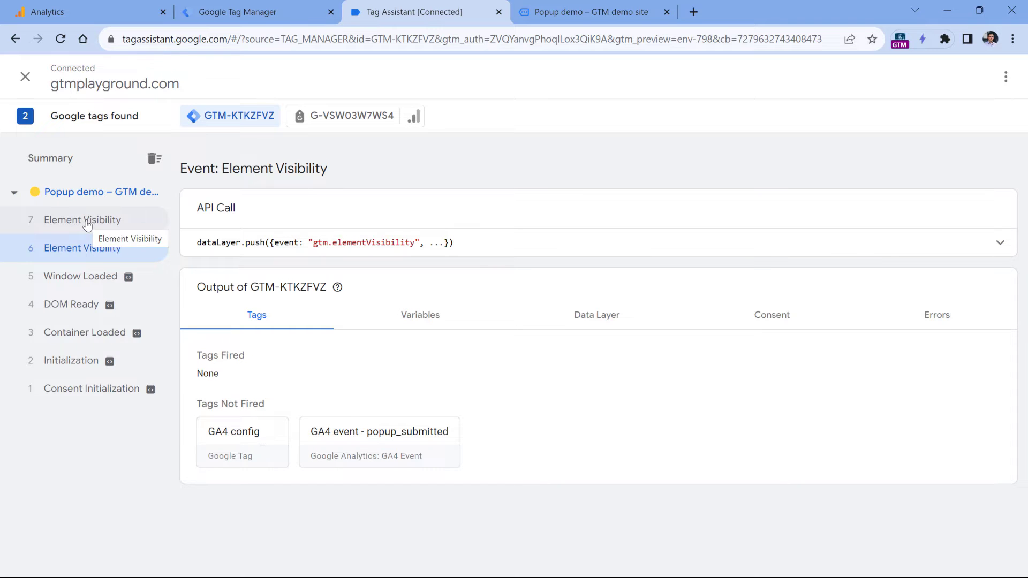
Step: Examine the Form ID variable's value for the popup display's Element Visibility event
left_click(427, 319)
scroll(351, 355, "down", 20)
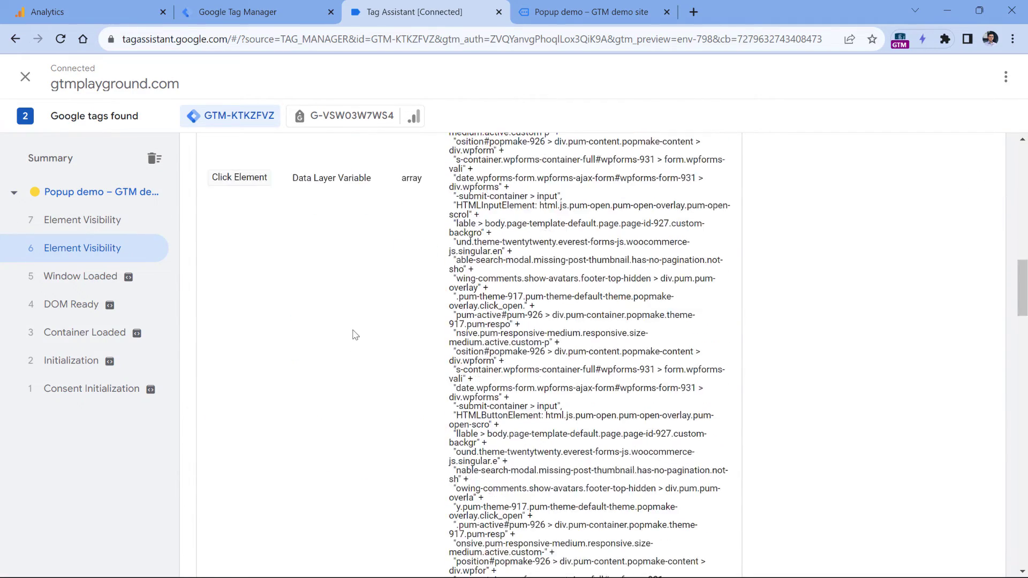
scroll(352, 341, "down", 15)
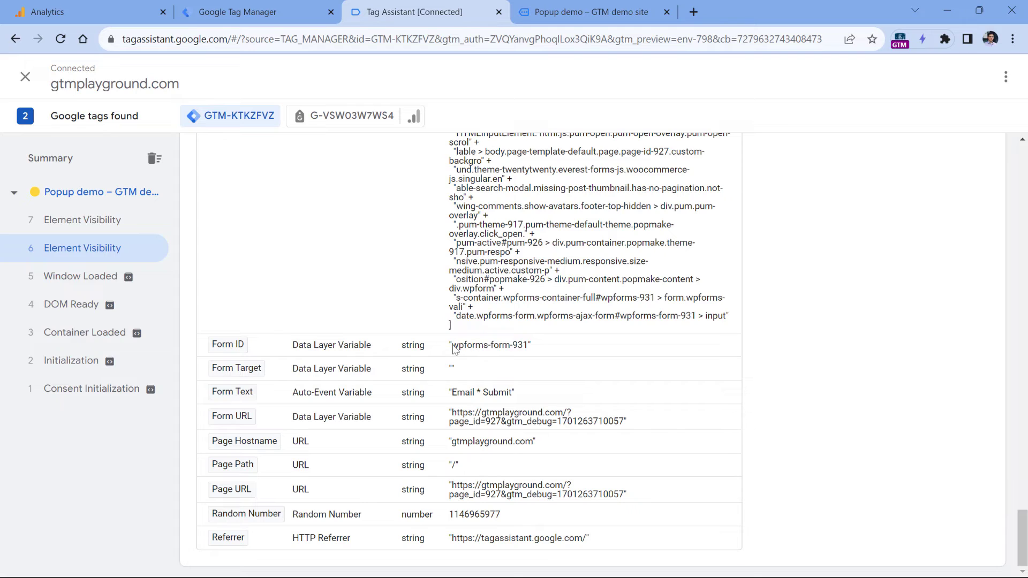
left_click_drag(452, 345, 529, 347)
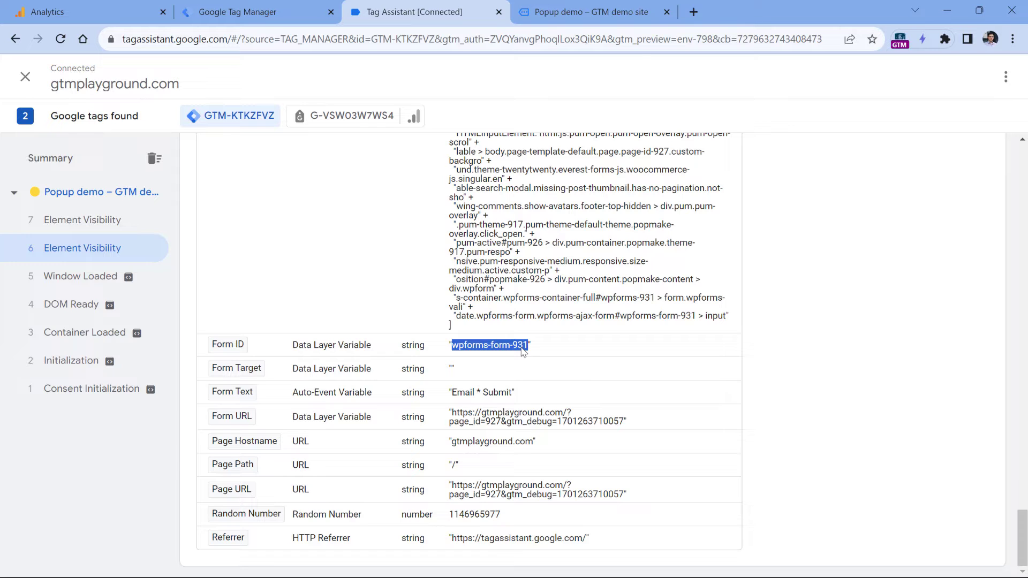
Step: Compare the Form ID values of the submission and display Element Visibility events, focusing on the trailing number
left_click(78, 221)
left_click_drag(452, 348, 562, 350)
left_click_drag(542, 351, 453, 351)
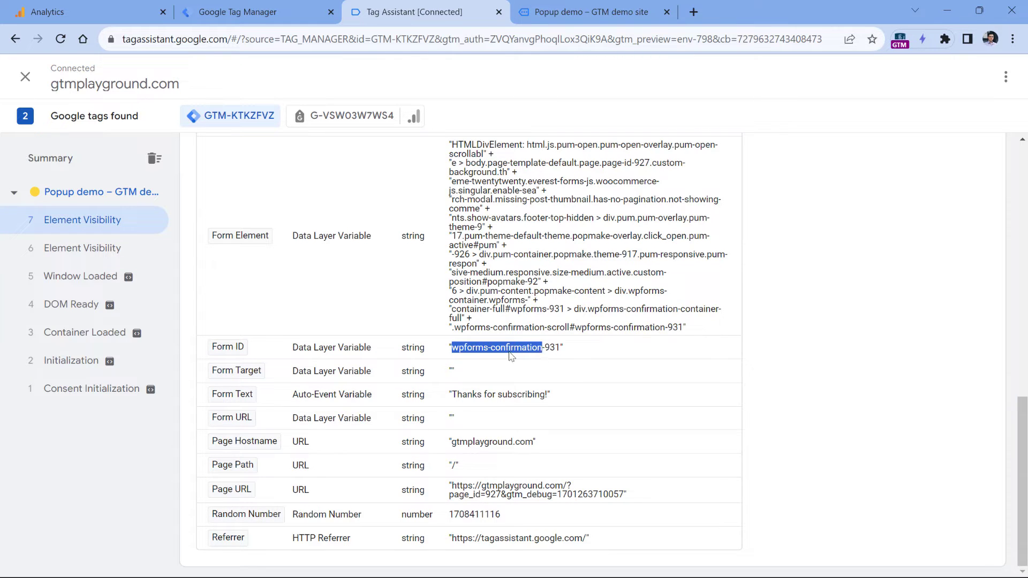
double_click(551, 351)
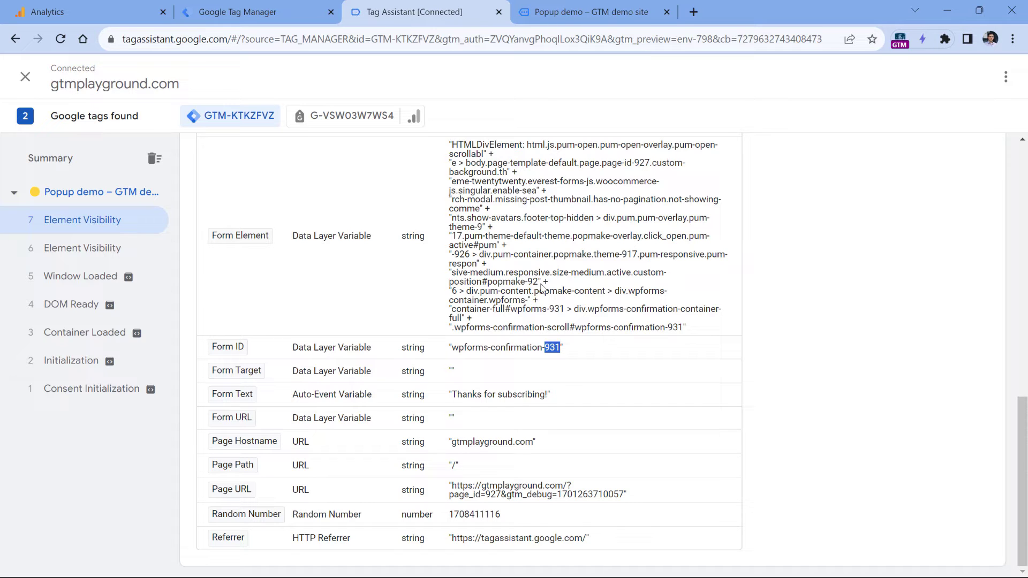
left_click(550, 357)
left_click_drag(545, 348, 560, 350)
left_click(105, 254)
scroll(532, 323, "down", 10)
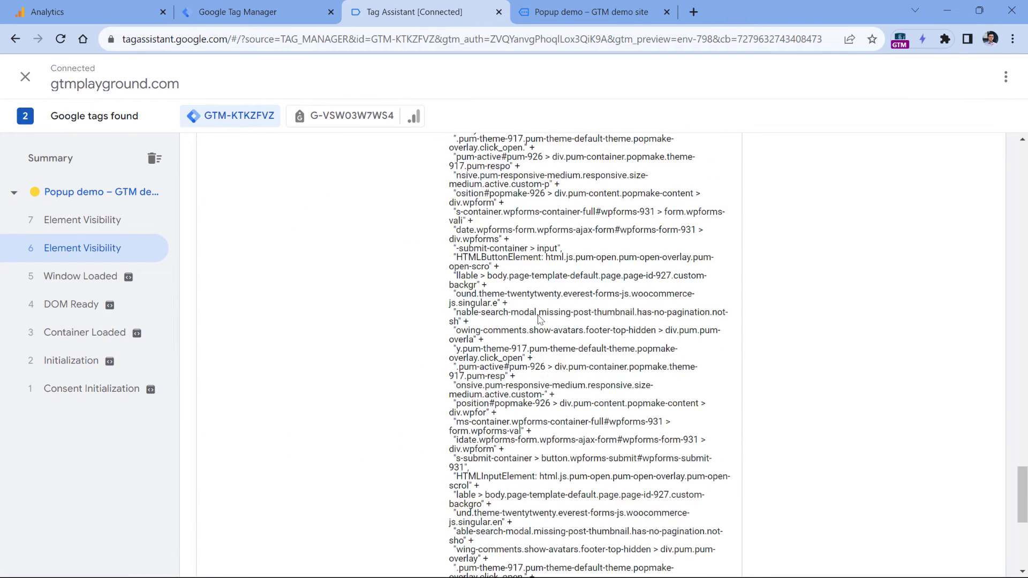
left_click_drag(513, 347, 530, 351)
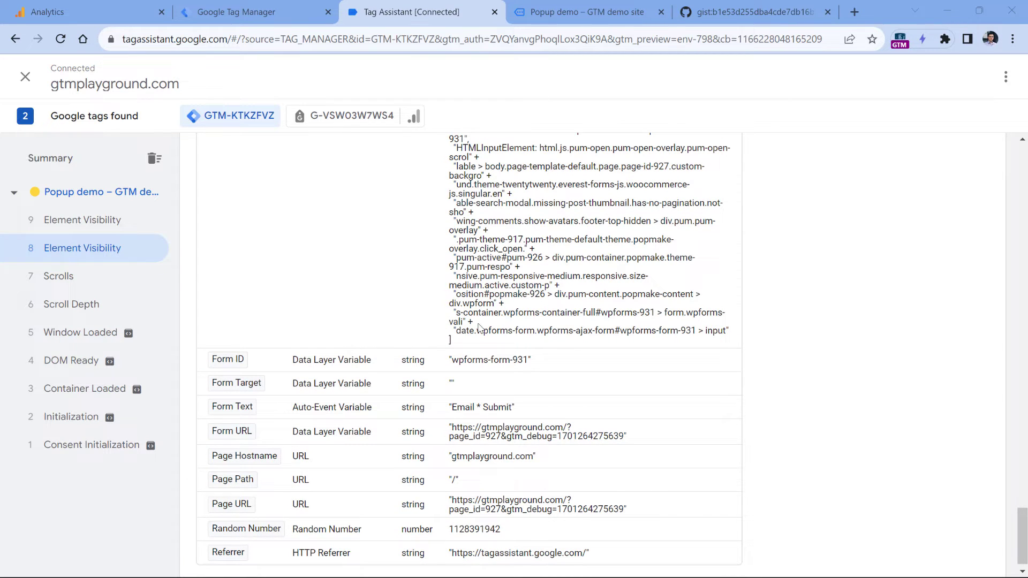
Step: Review the gist's two JavaScript functions and their regex patterns for the form ID and the success message ID
left_click(749, 13)
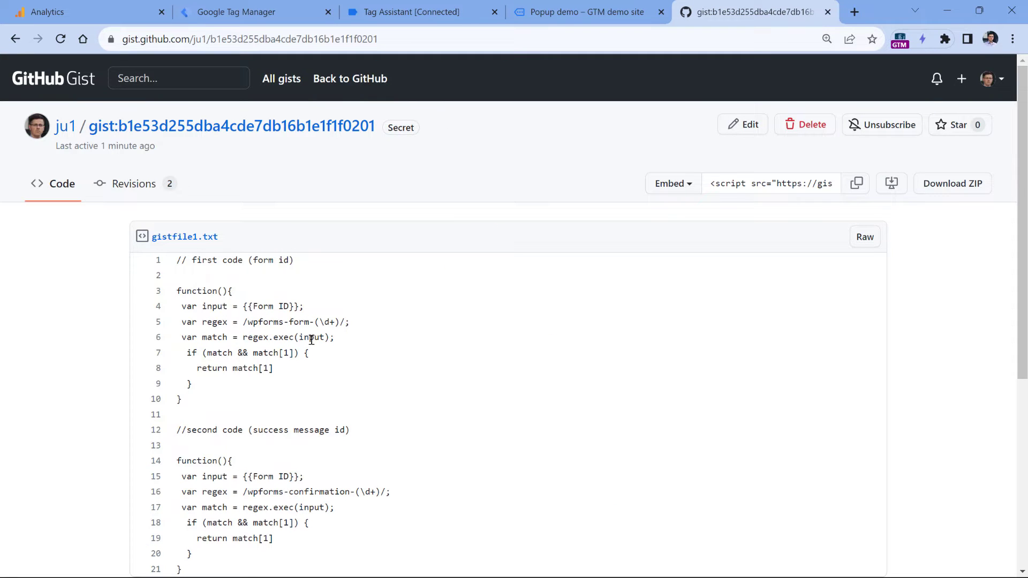
left_click_drag(182, 400, 177, 289)
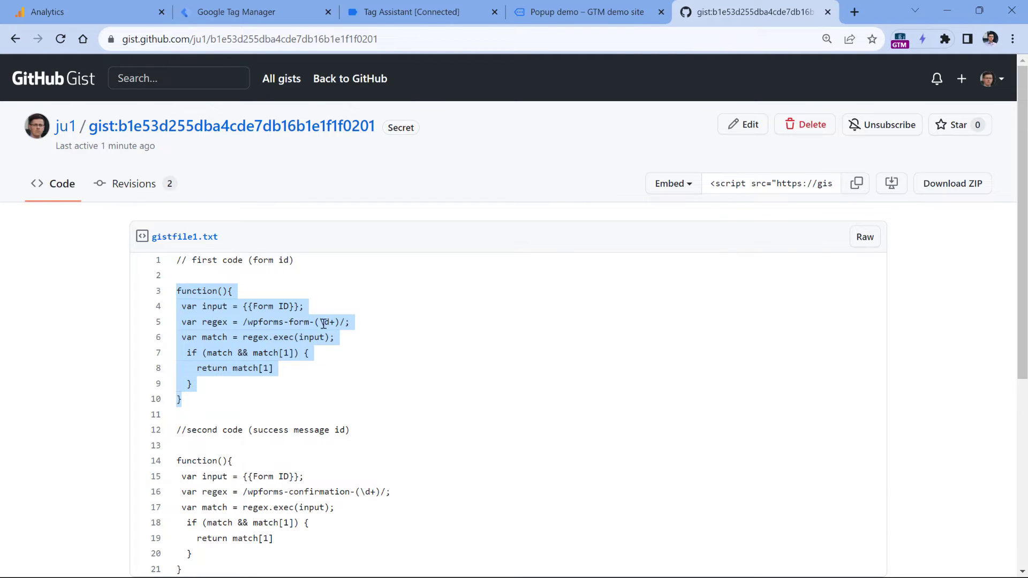
left_click(285, 338)
left_click_drag(248, 322, 308, 321)
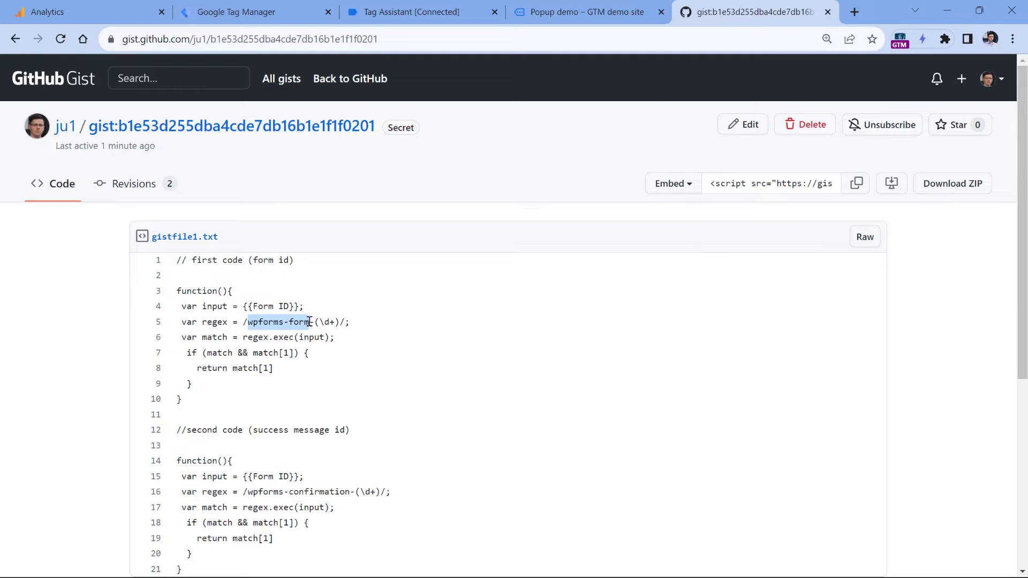
scroll(295, 416, "down", 3)
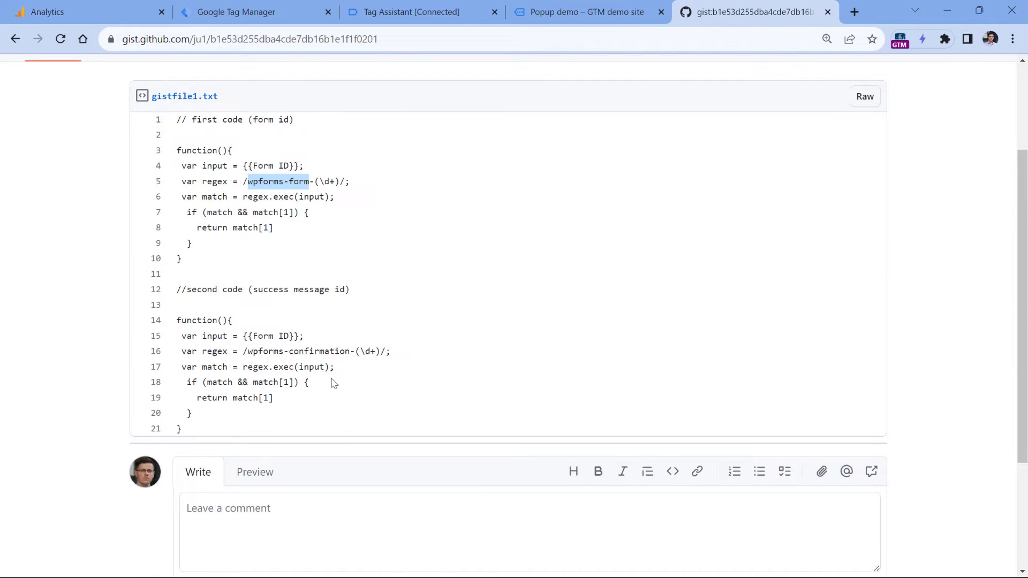
left_click_drag(356, 349, 381, 350)
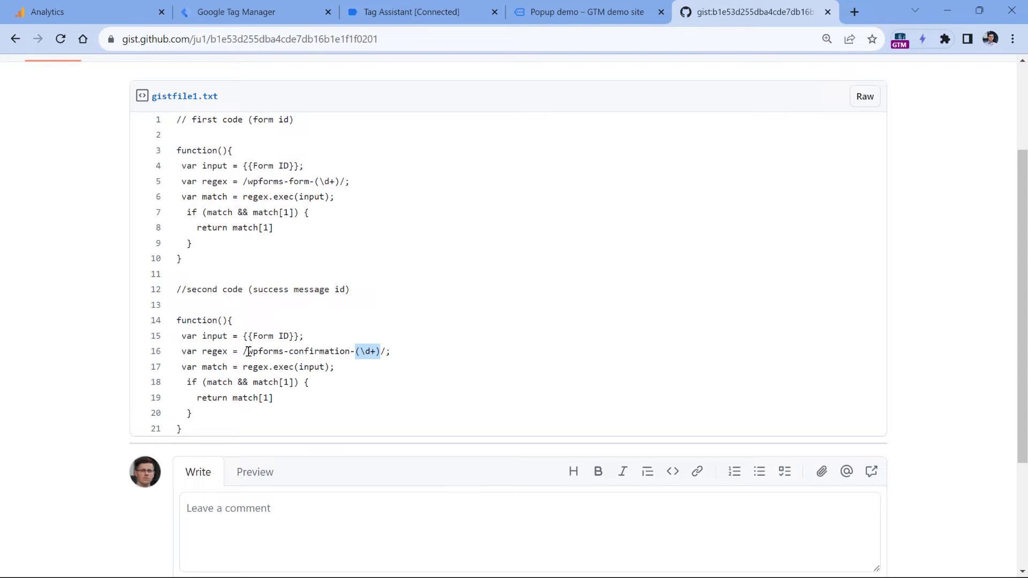
left_click_drag(248, 351, 349, 351)
scroll(713, 153, "up", 3)
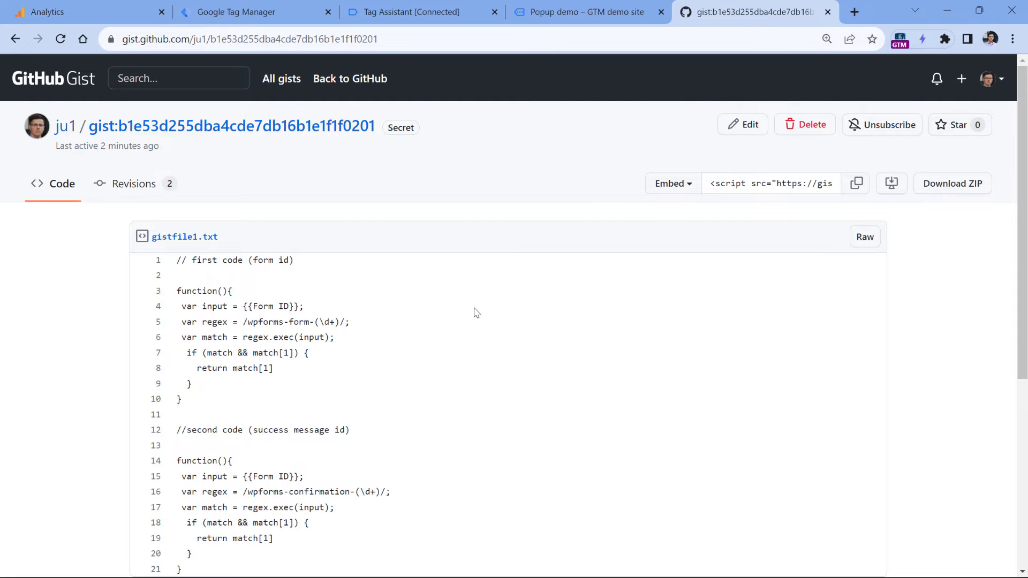
Step: Check that the built-in Form ID variable is enabled in Tag Manager and review its use in the gist's first code
left_click(252, 10)
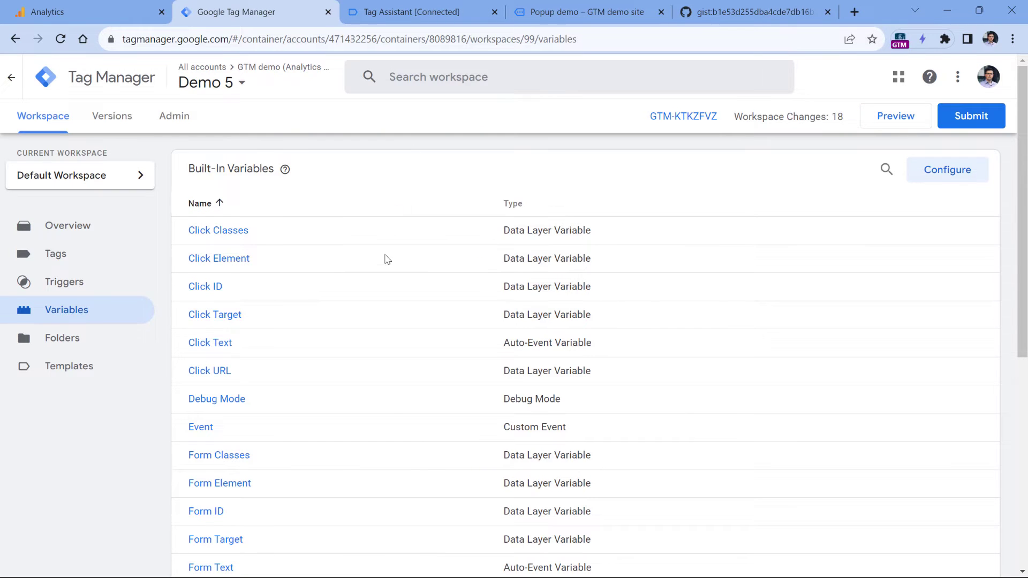
scroll(387, 259, "down", 3)
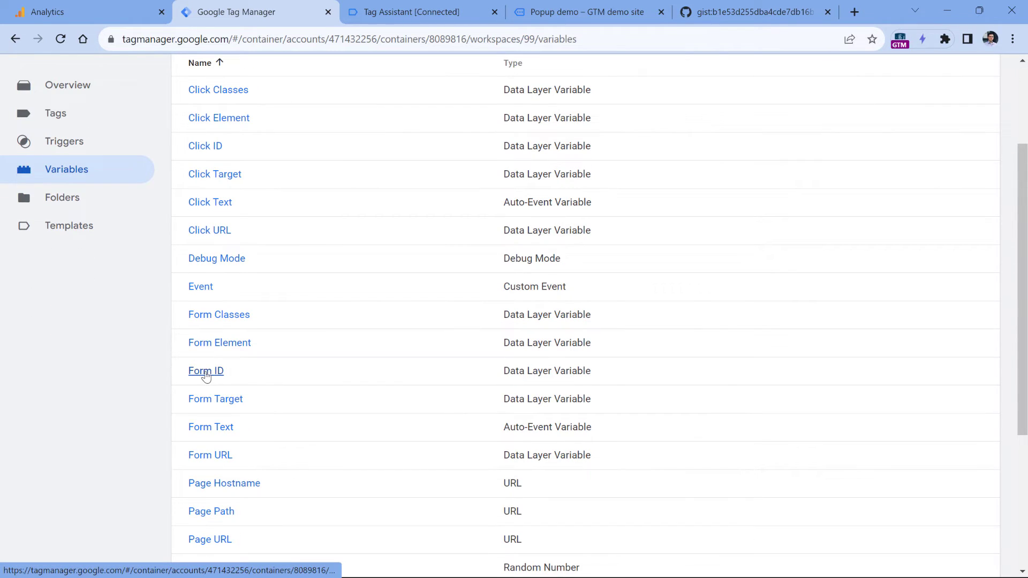
scroll(209, 378, "up", 3)
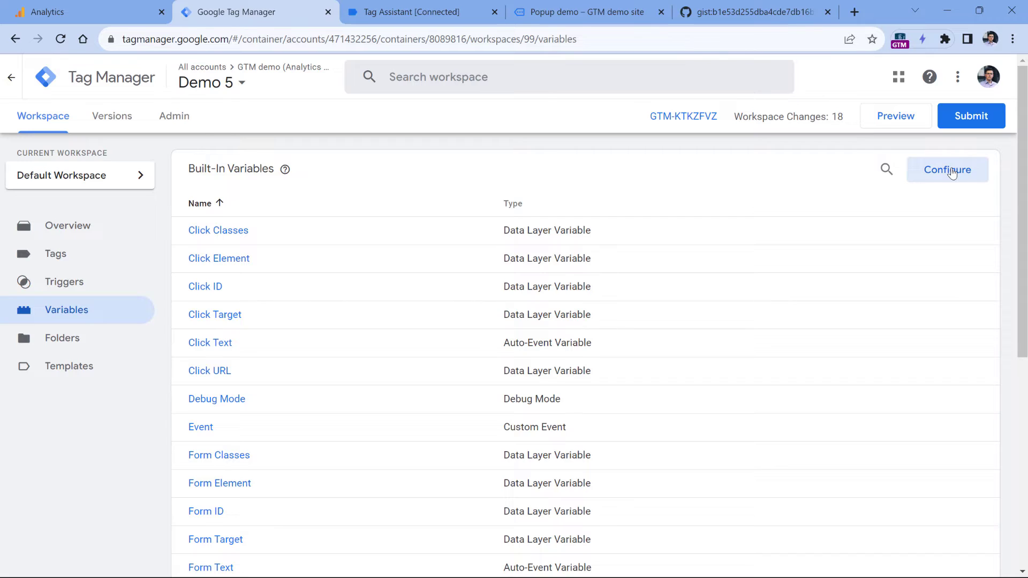
left_click(750, 11)
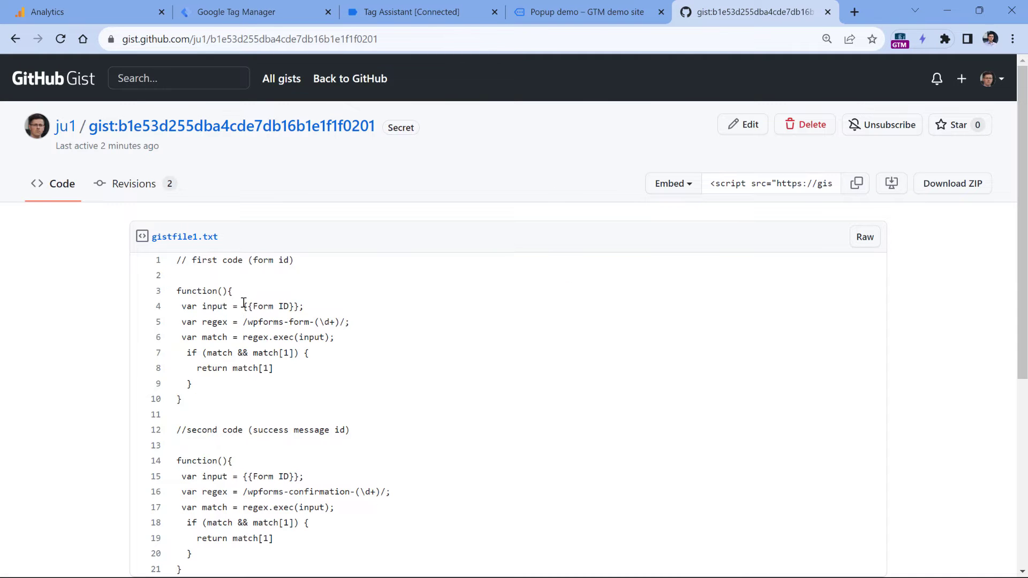
left_click_drag(243, 306, 298, 306)
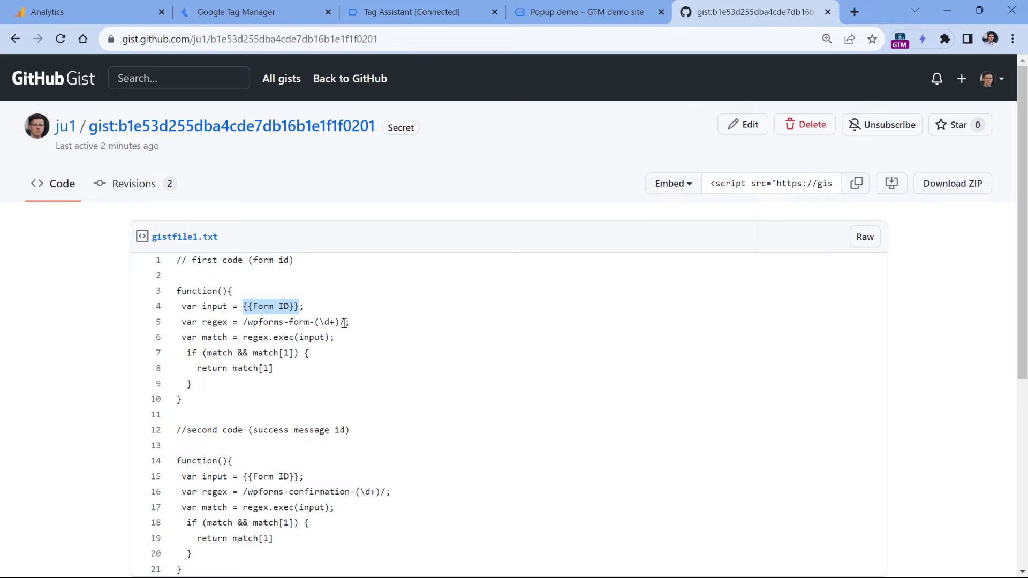
left_click_drag(345, 322, 243, 322)
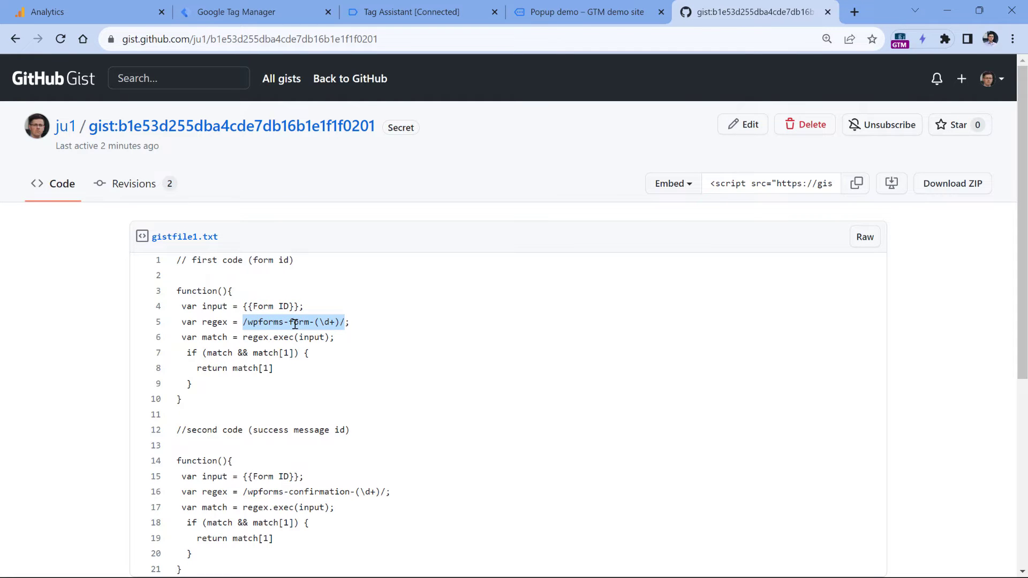
Step: Create a new user-defined variable in Tag Manager with the type Custom JavaScript
key("ctrl+2")
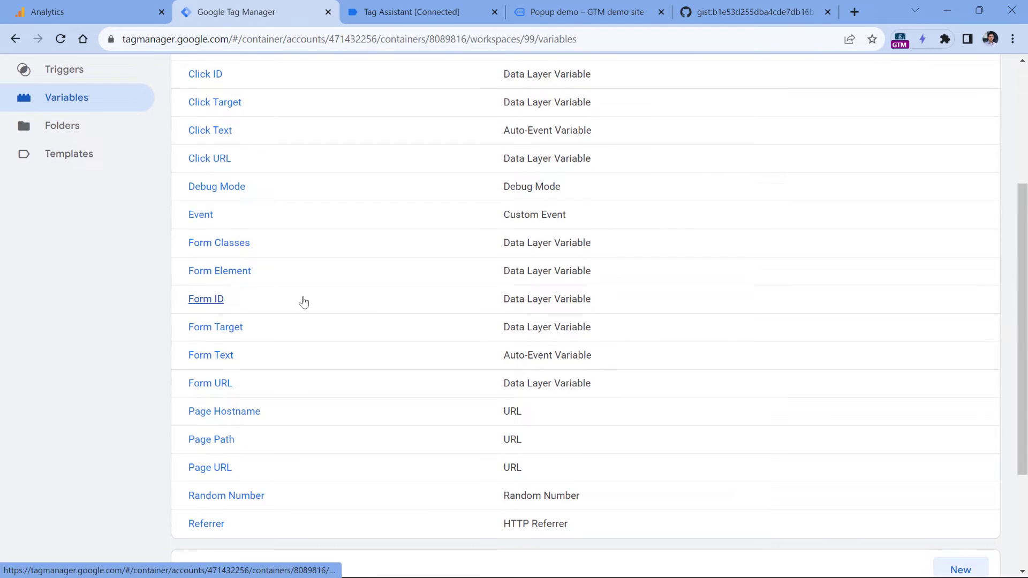
scroll(301, 301, "down", 3)
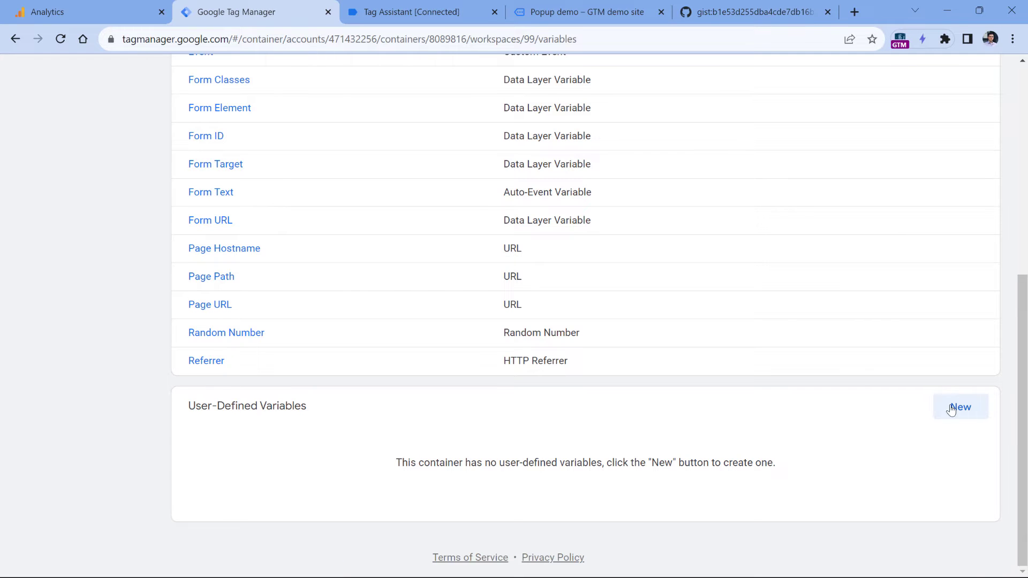
left_click(968, 416)
left_click(458, 244)
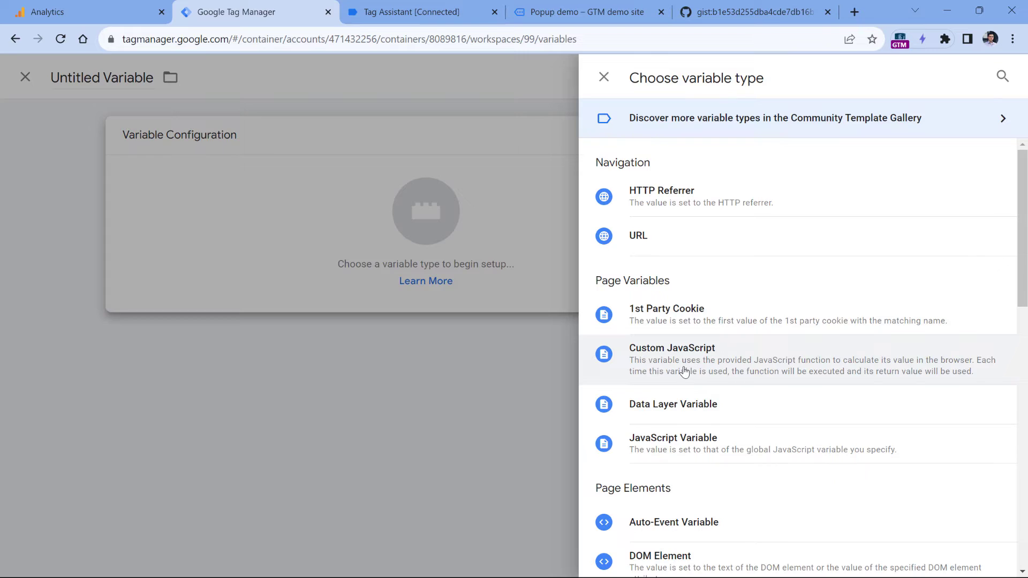
left_click(616, 368)
Step: Fill the variable with the gist's first code (form id), name it "cjs - form id from the popup" and save it
left_click(726, 13)
left_click_drag(182, 401, 174, 289)
key("ctrl+c")
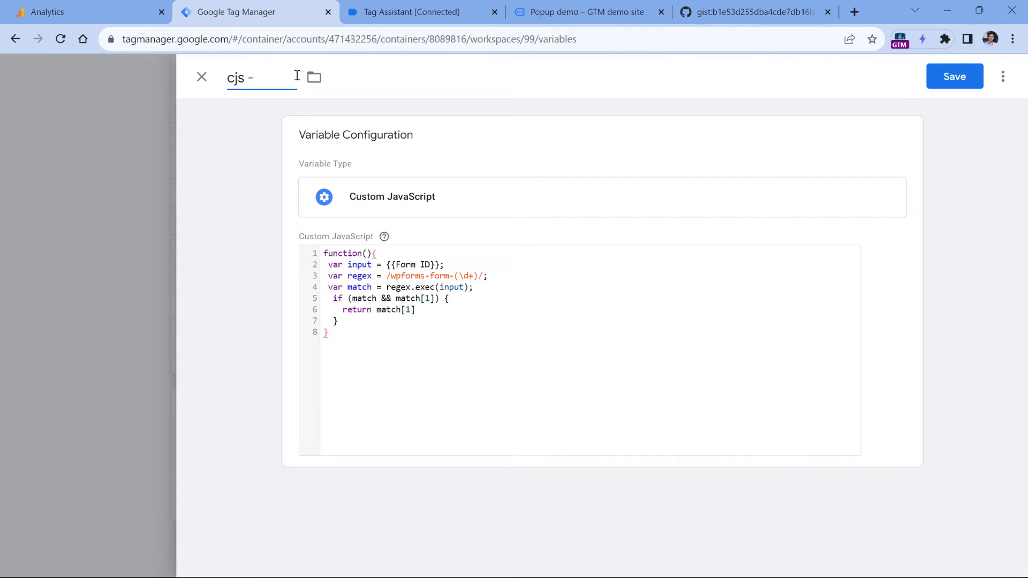
type("form id from the popup")
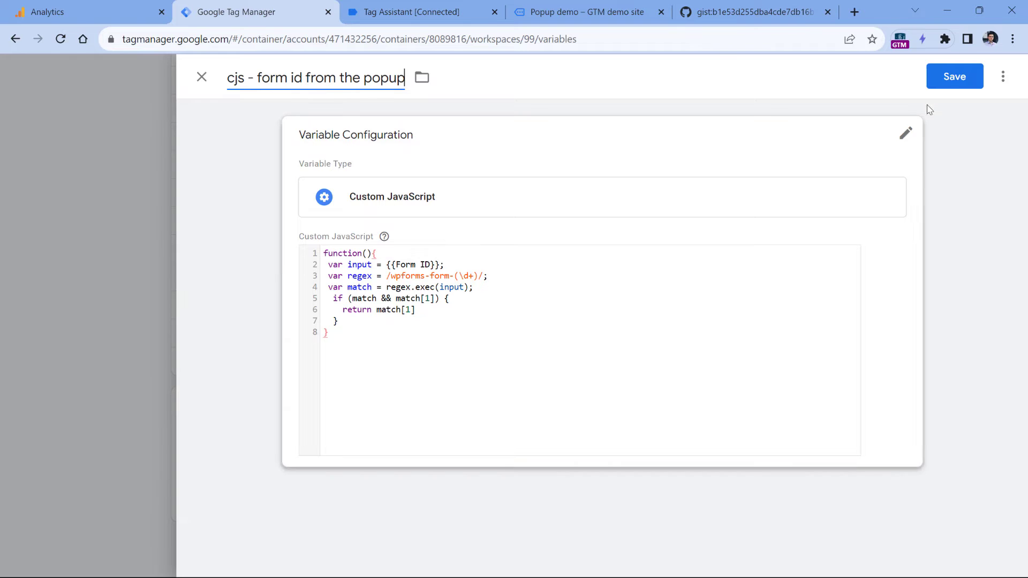
left_click(955, 76)
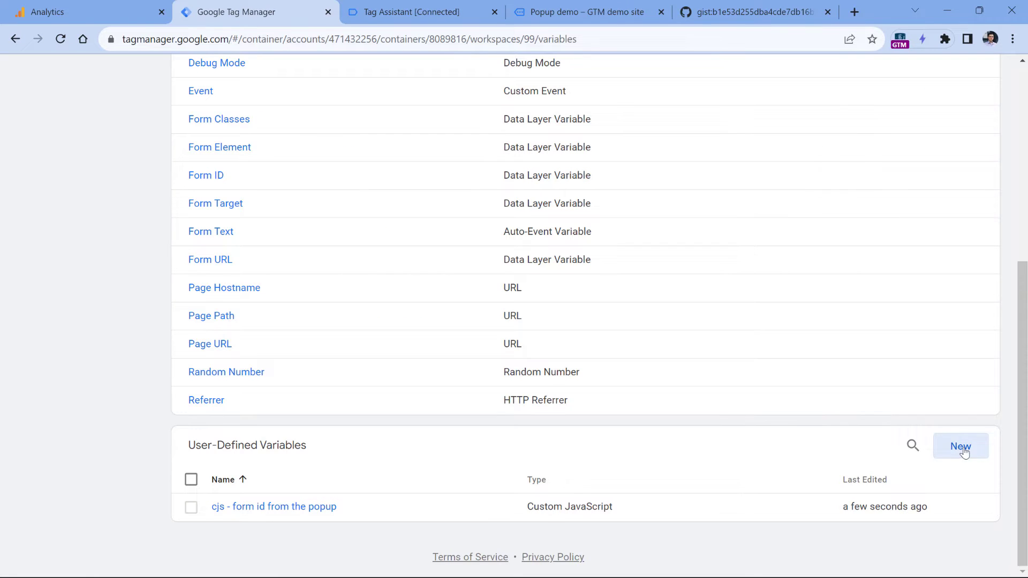
Step: Add another user-defined variable of the type Custom JavaScript for the success message ID
left_click(961, 446)
left_click(353, 220)
left_click(672, 354)
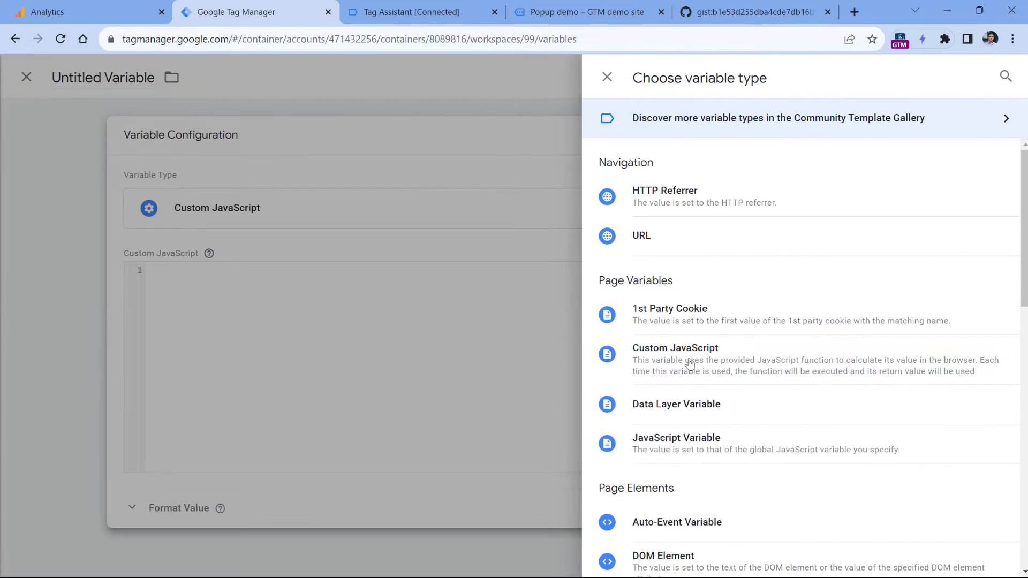
Step: Copy the gist's second code (success message id) into the new variable's Custom JavaScript
left_click(753, 12)
scroll(222, 425, "down", 4)
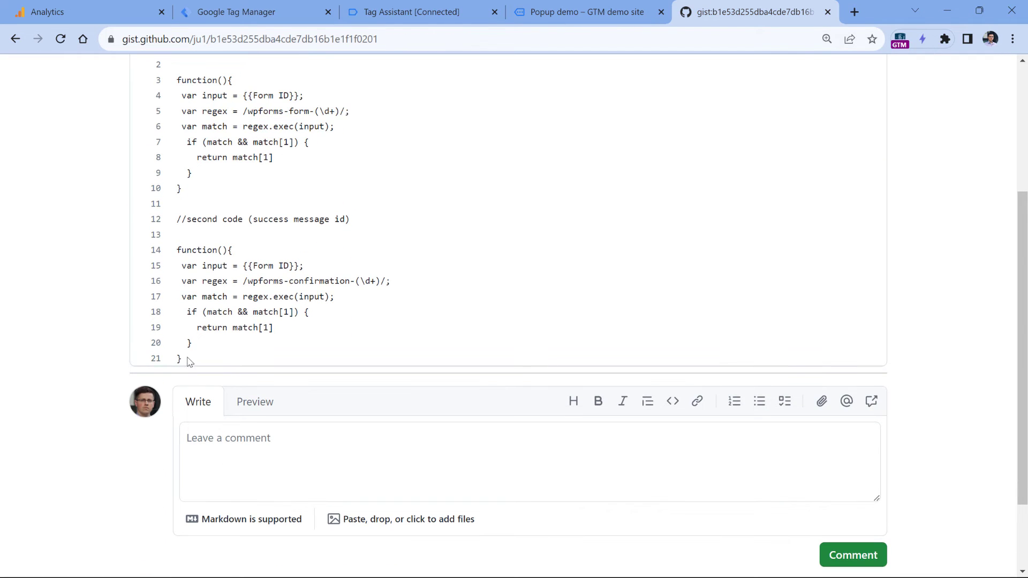
left_click_drag(186, 360, 179, 250)
right_click(201, 251)
left_click(225, 262)
key("ctrl+2")
left_click(368, 263)
key("ctrl+v")
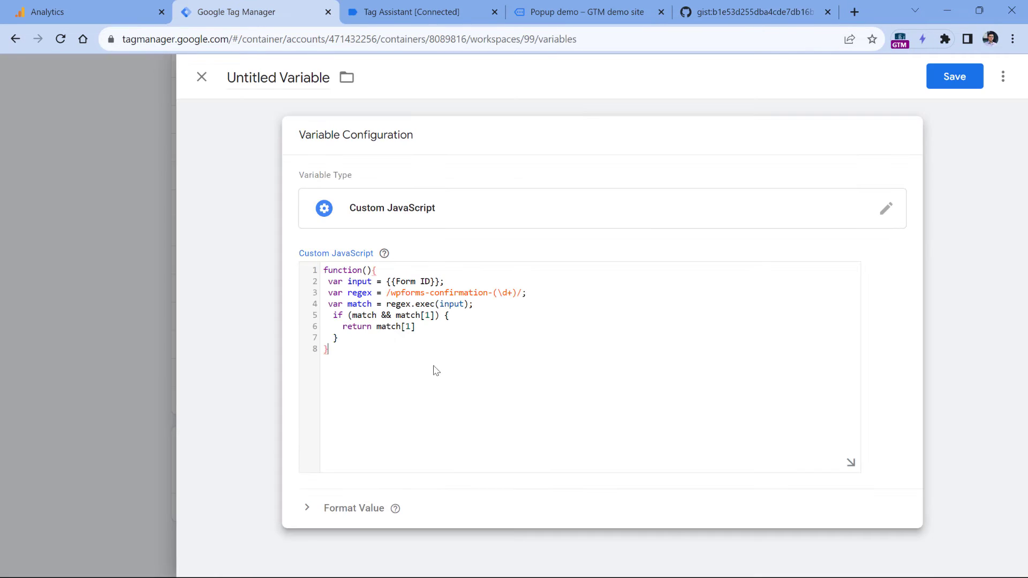
Step: Name the success message variable "cjs - form id from success message" and save it
left_click(268, 72)
type("cjs - ")
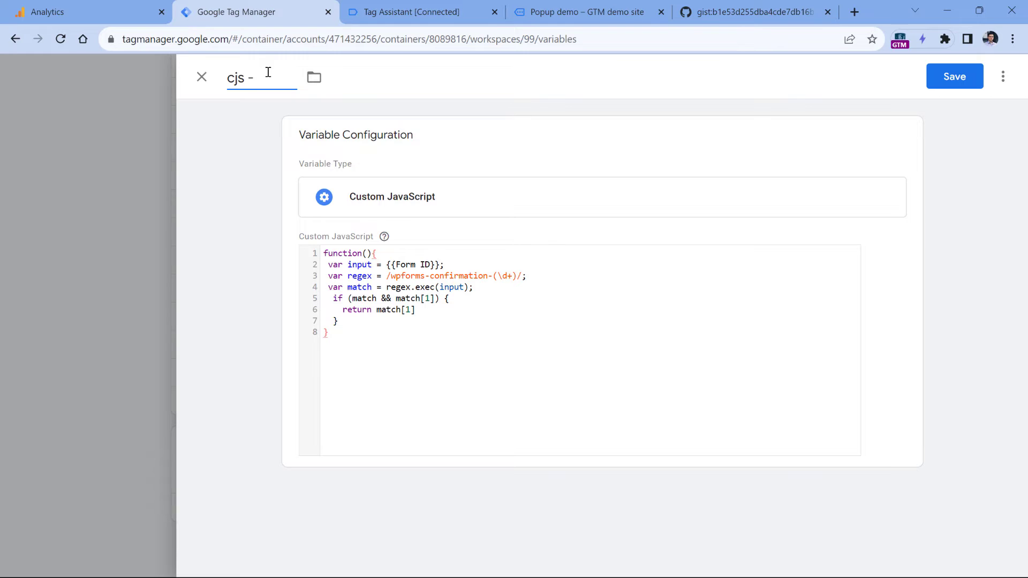
type("form id from success message")
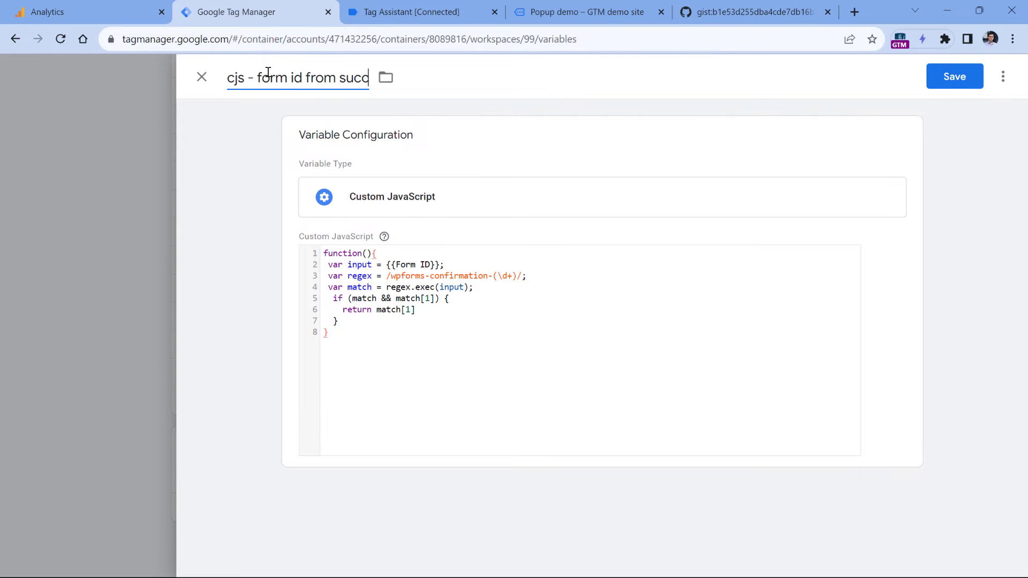
left_click(942, 79)
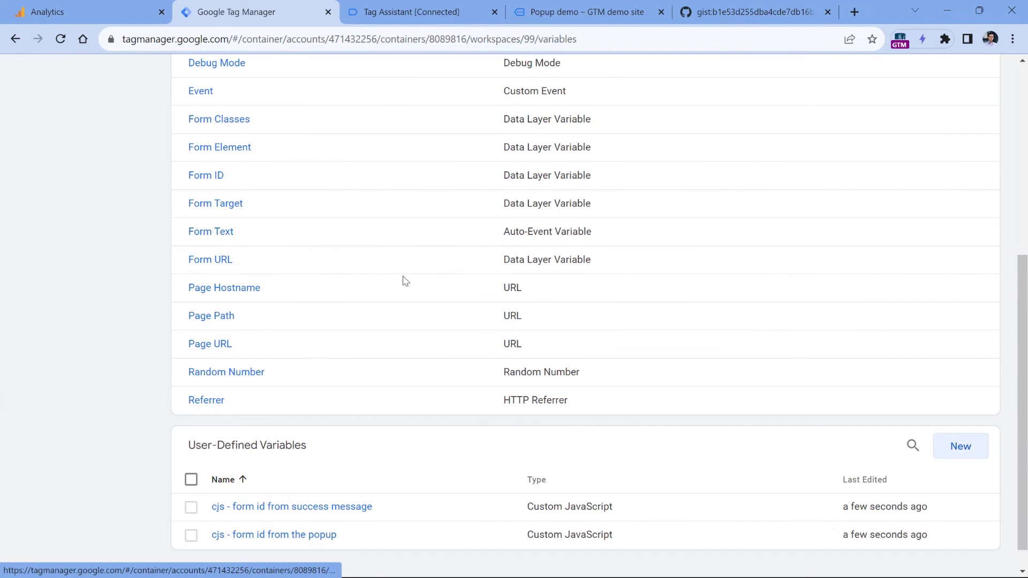
Step: Restart the container preview on the popup demo page and submit the newsletter popup with a test e-mail address
scroll(385, 270, "up", 6)
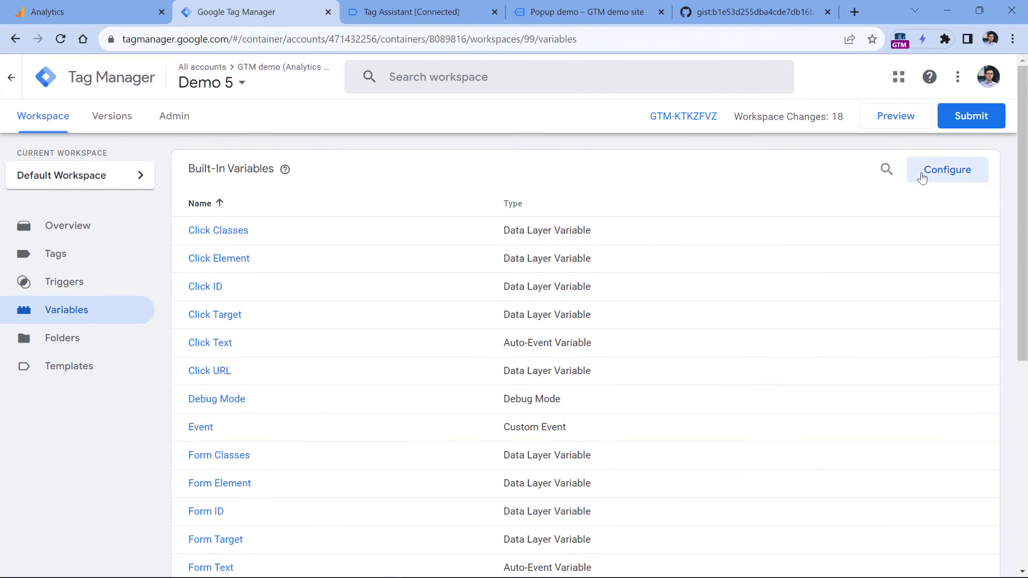
left_click(899, 119)
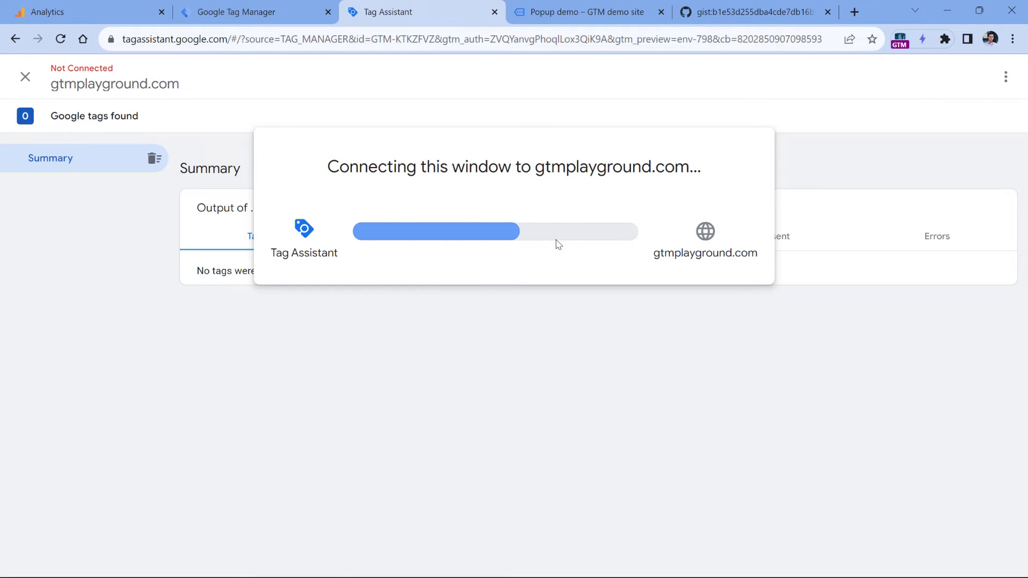
left_click(514, 321)
left_click(588, 12)
left_click(439, 333)
type("a")
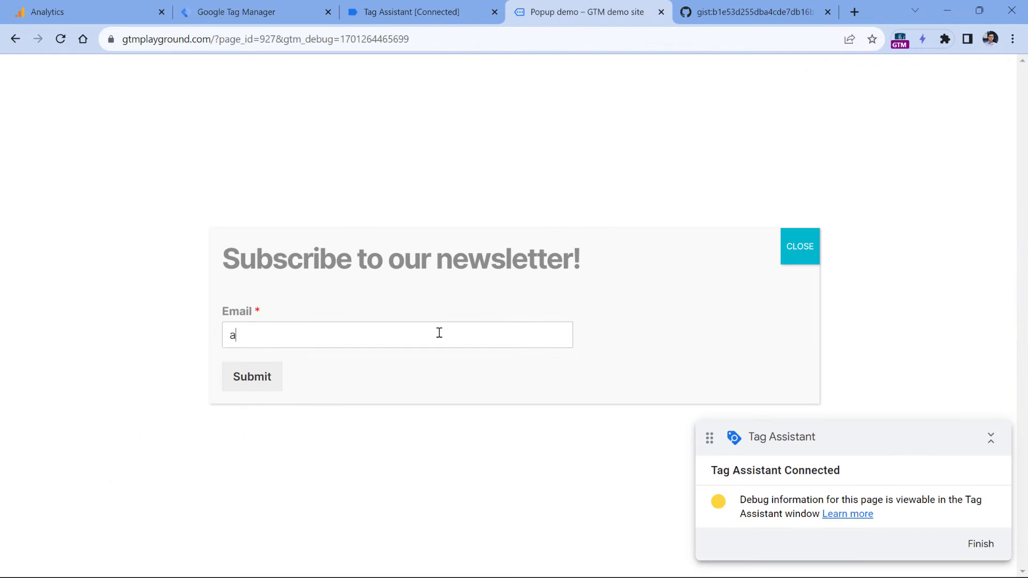
type("sd@asd.com")
left_click(256, 376)
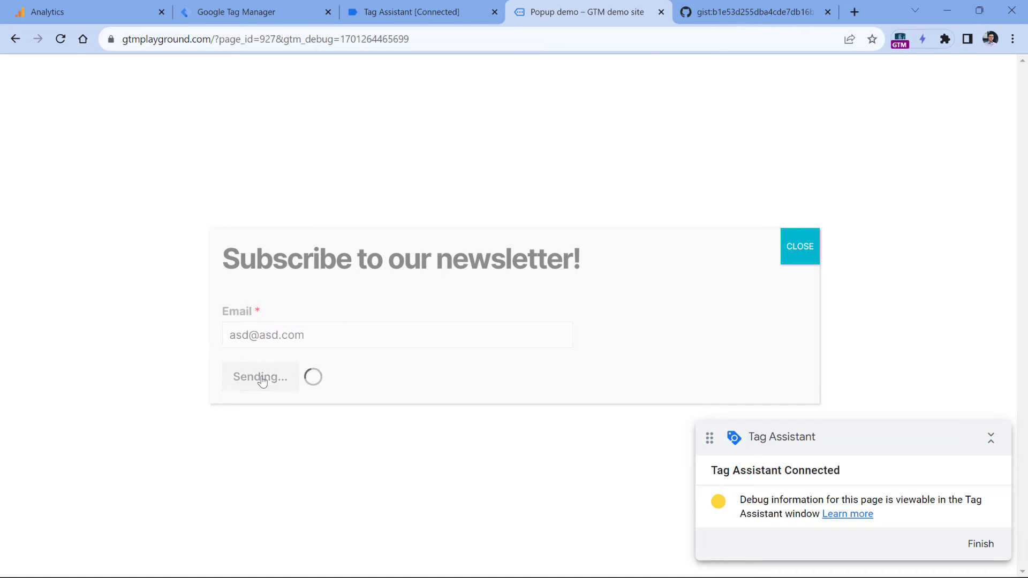
Step: In Tag Assistant, check both form ID variables' values on Element Visibility events 8 and 9
left_click(401, 20)
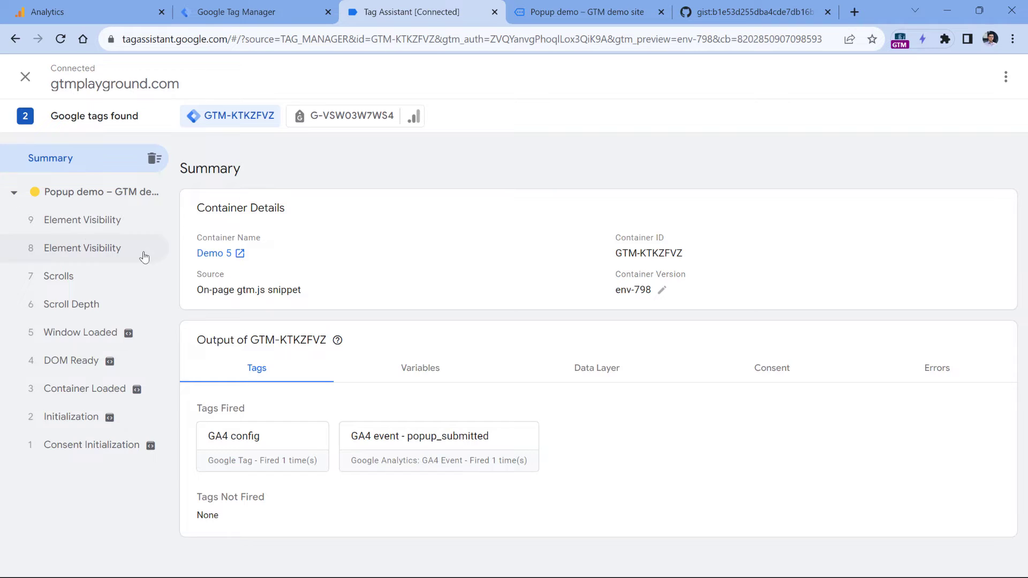
left_click(86, 247)
left_click(418, 319)
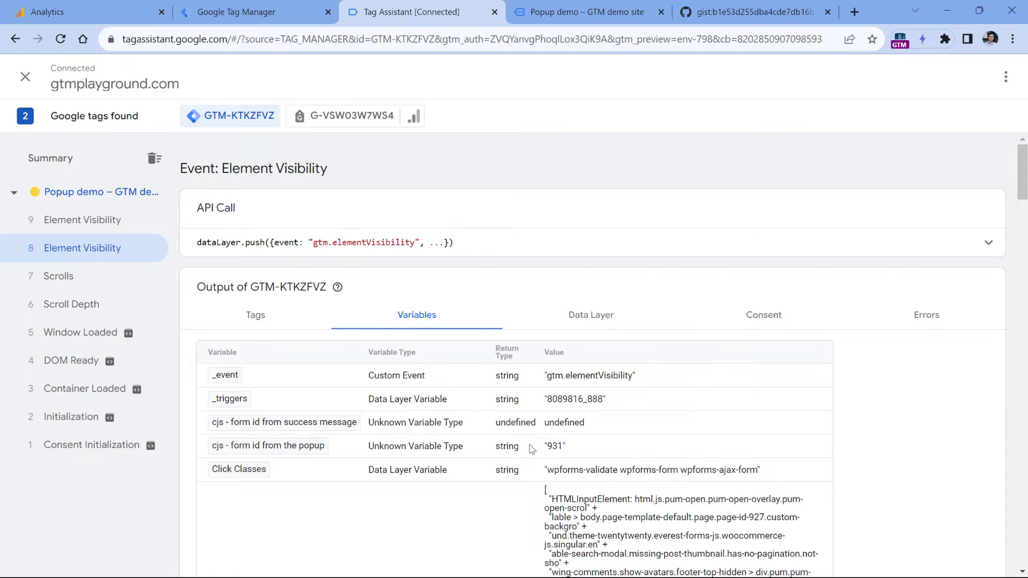
double_click(556, 447)
left_click(83, 229)
left_click_drag(552, 423, 557, 427)
double_click(556, 424)
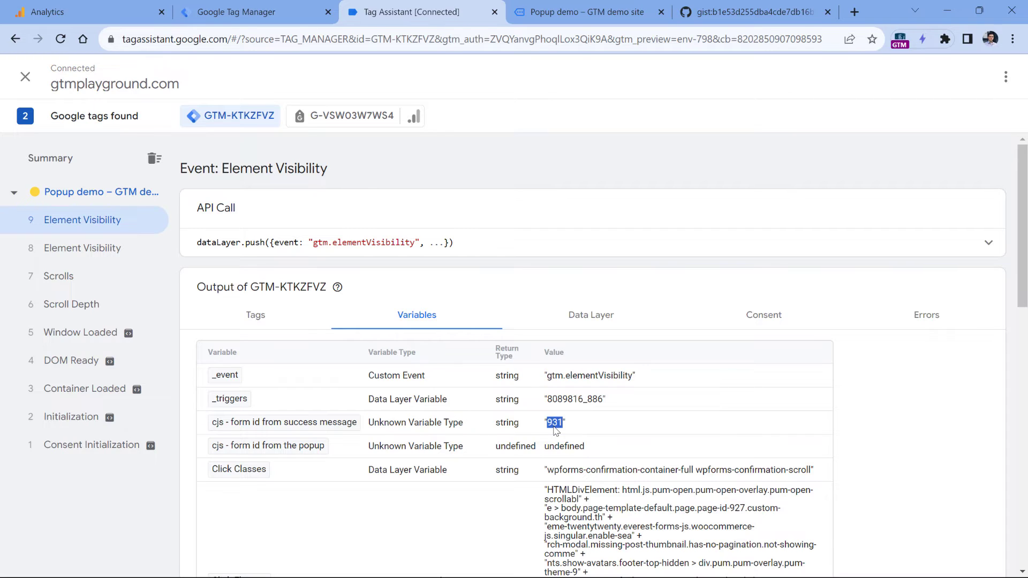
Step: In the tag "GA4 event - popup_submitted", set the form_id parameter to {{cjs - form id from success message}} and save the tag
left_click(256, 12)
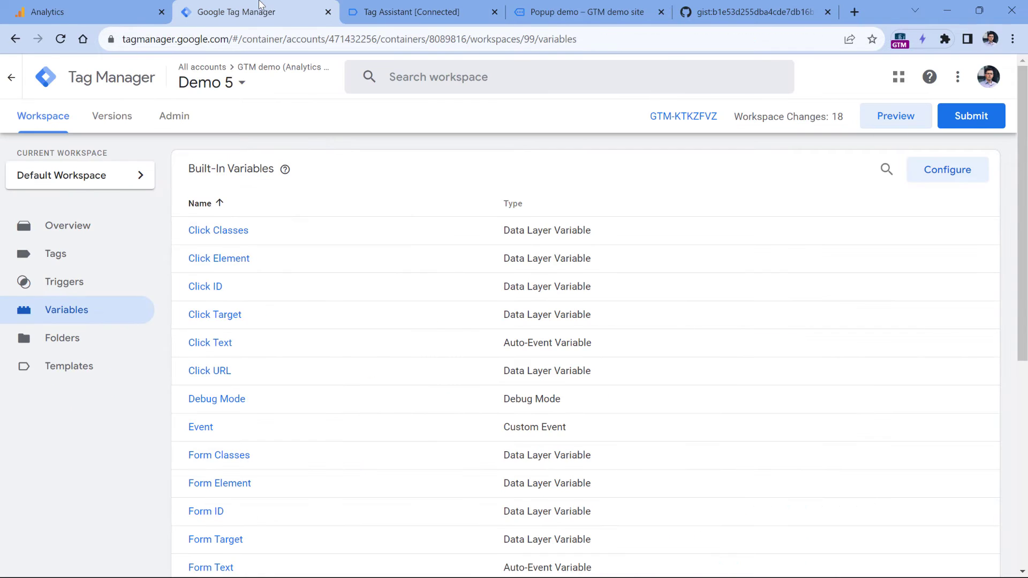
left_click(55, 255)
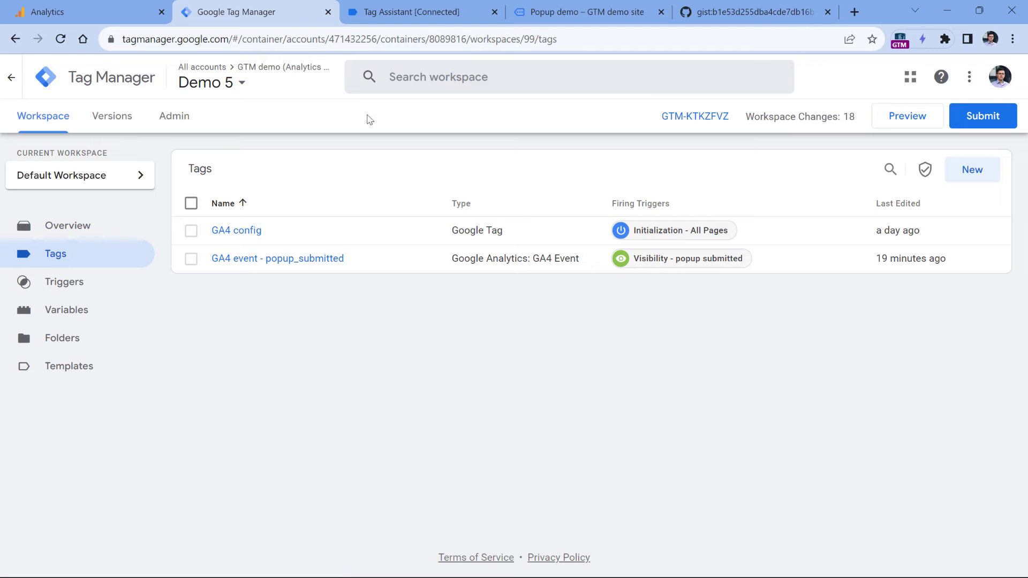
left_click(275, 260)
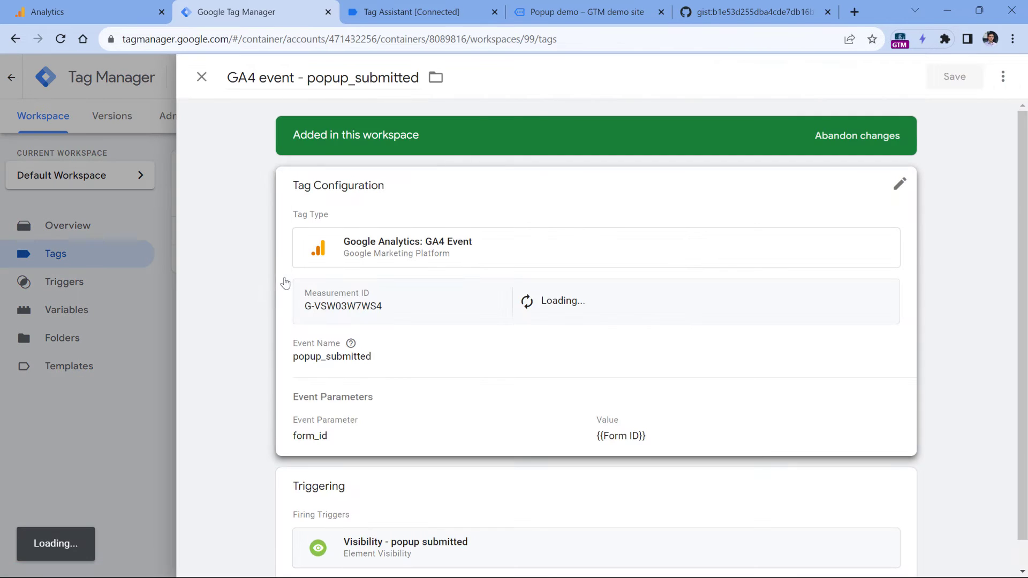
left_click(399, 364)
triple_click(662, 479)
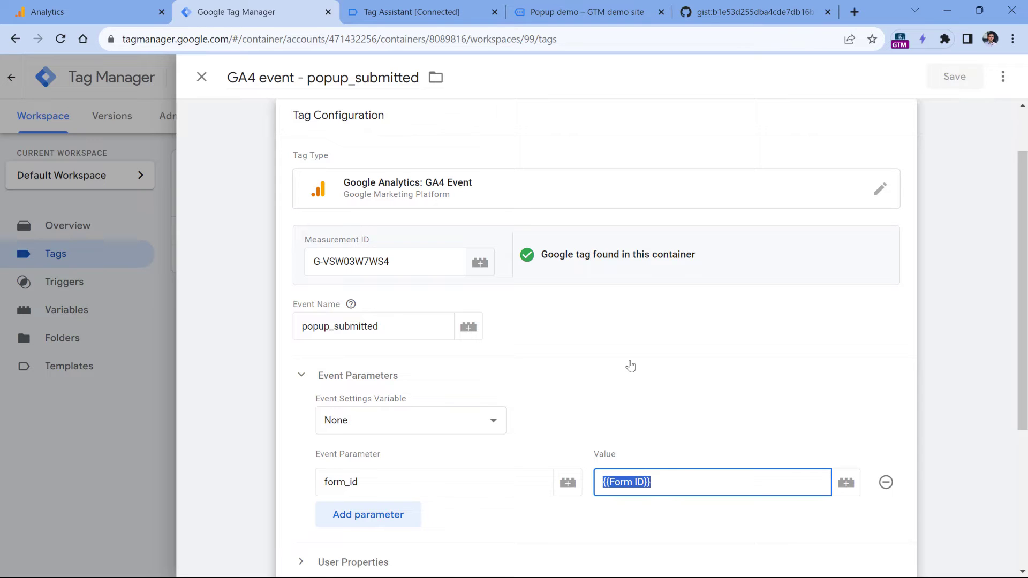
key("BackSpace")
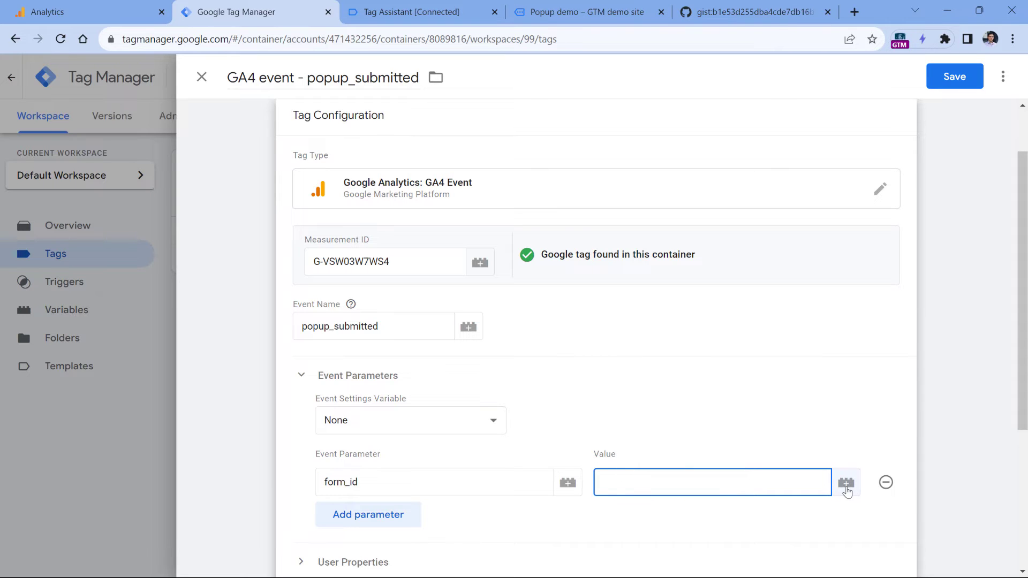
left_click(845, 485)
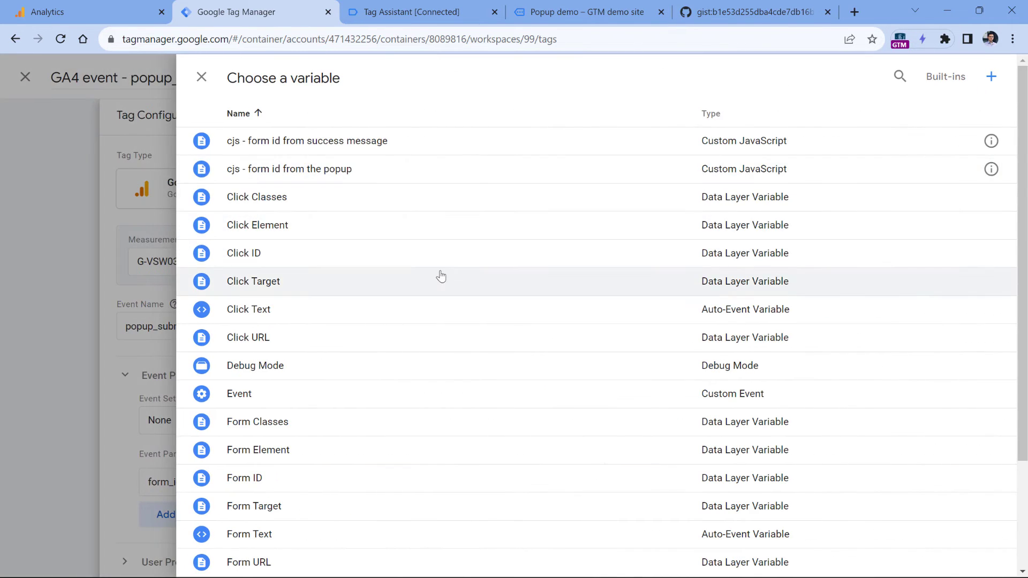
left_click(306, 142)
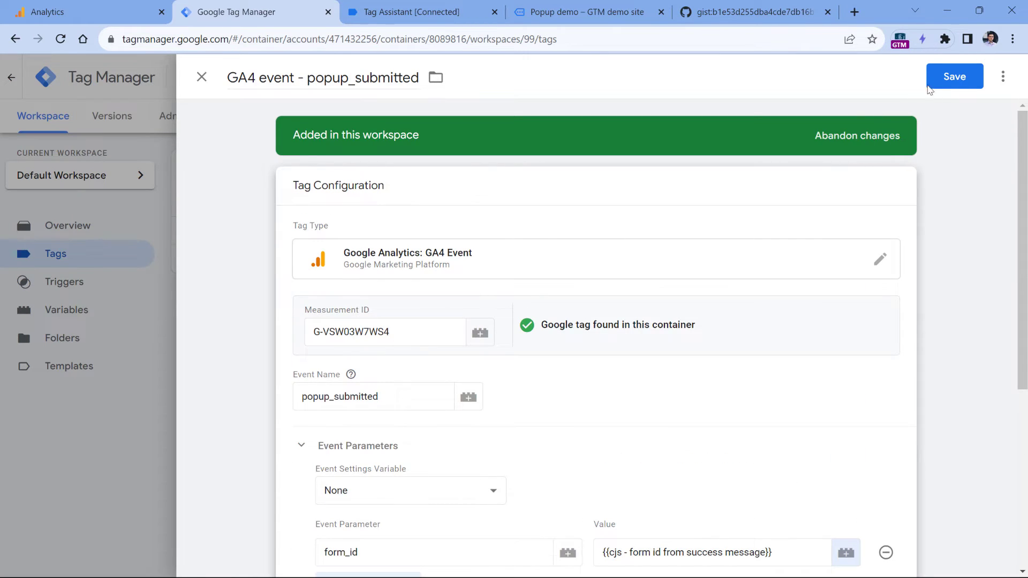
left_click(951, 80)
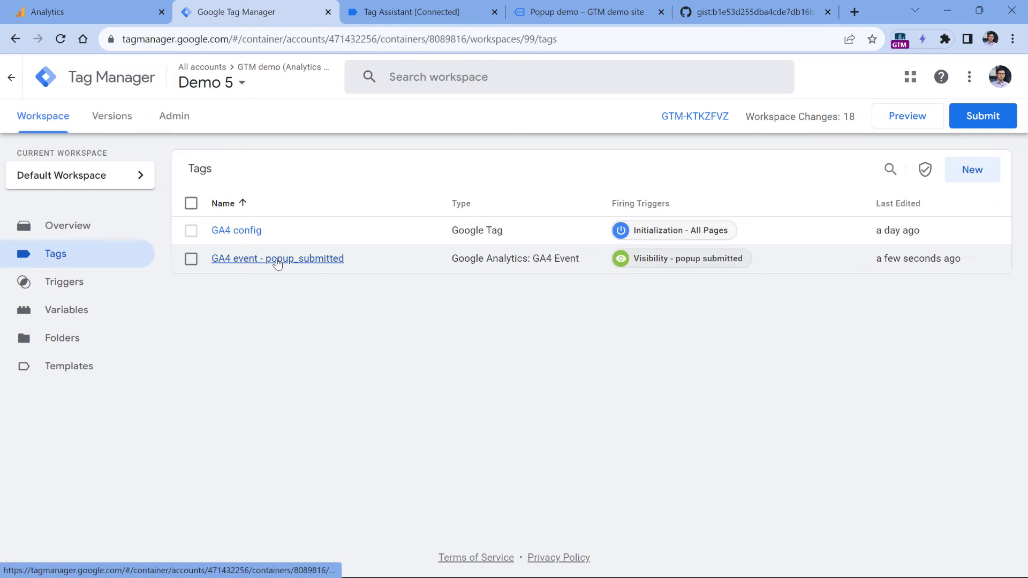
Step: Copy the tag "GA4 event - popup_submitted" and name the copy "GA4 event - popup_displayed"
left_click(277, 259)
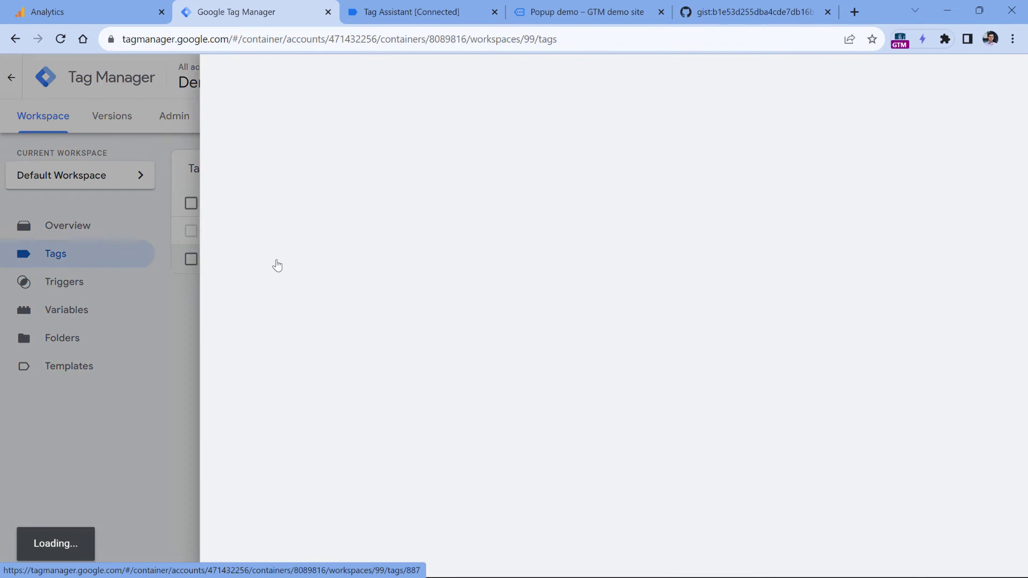
left_click(1003, 76)
left_click(952, 109)
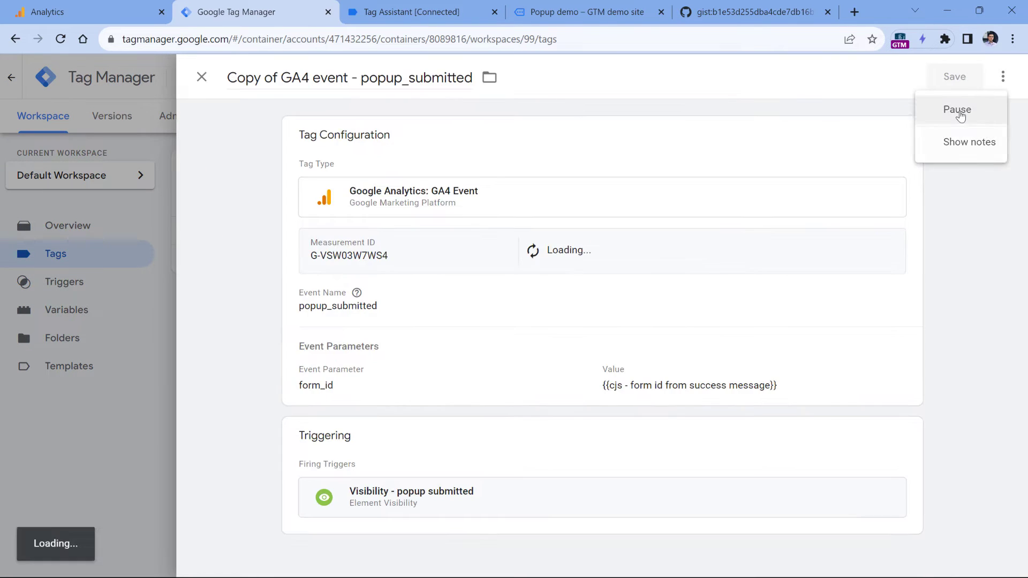
left_click_drag(279, 78, 229, 76)
key("BackSpace")
mouse_move(355, 78)
left_mouse_down()
mouse_move(420, 79)
mouse_move(355, 77)
left_mouse_up()
left_click(419, 79)
type("displayed")
key("ctrl+Left")
key("BackSpace")
Step: Set the copied tag's event name to popup_displayed, reusing the text from the tag title
double_click(321, 78)
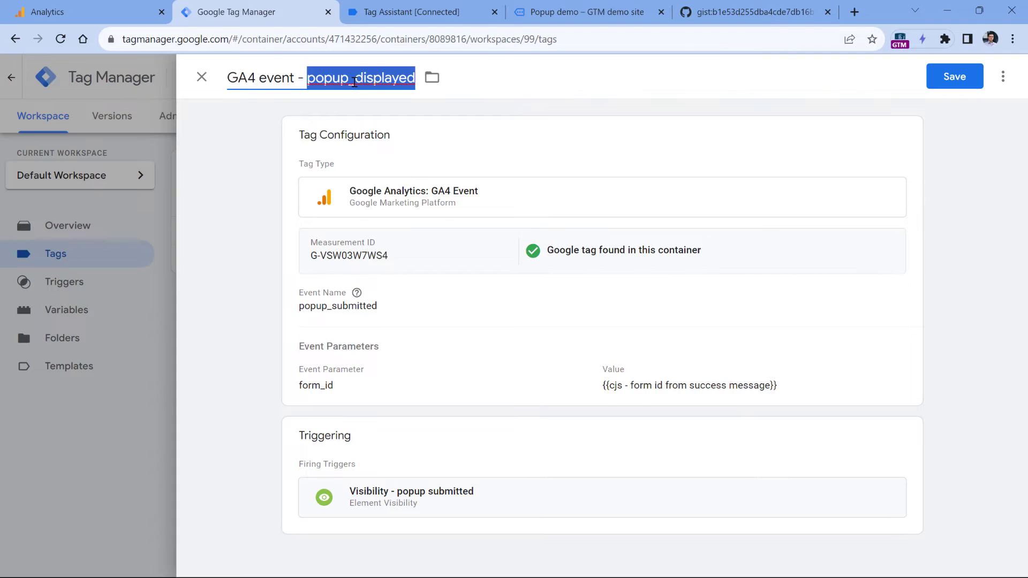
left_click(389, 256)
double_click(369, 348)
key("ctrl+v")
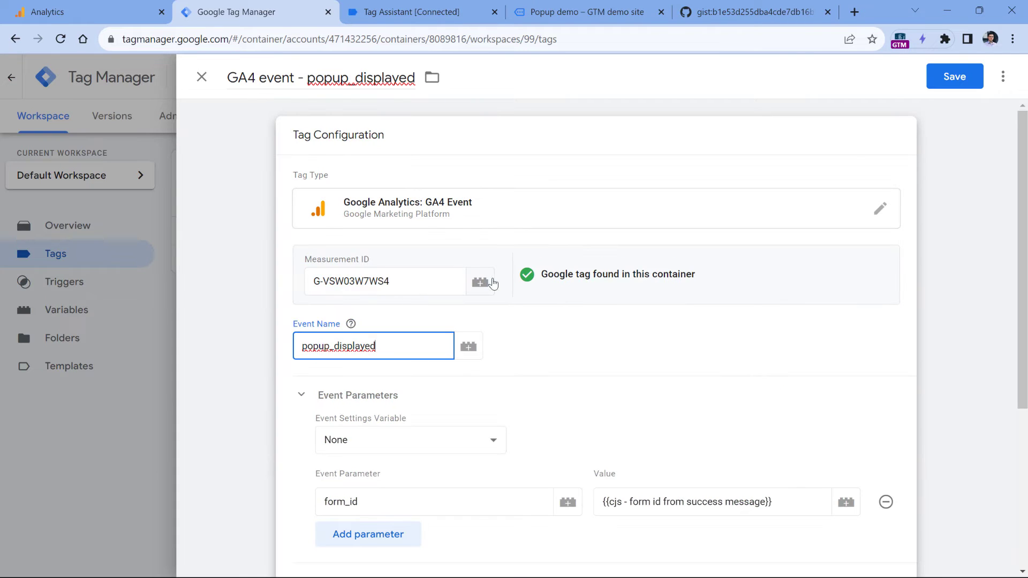
Step: Replace the form_id parameter's value with the variable {{cjs - form id from the popup}}
left_click_drag(788, 502, 600, 507)
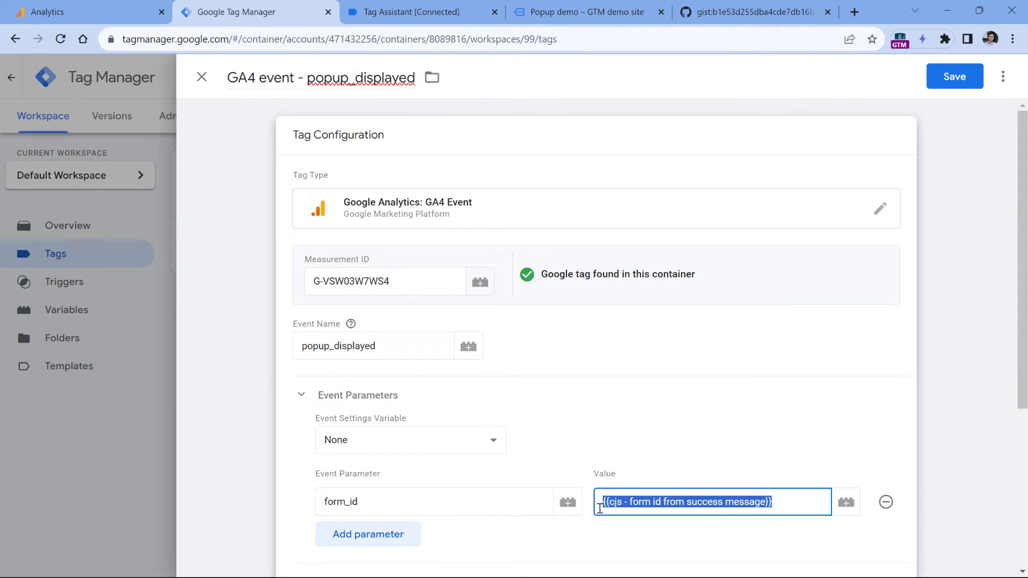
key("BackSpace")
scroll(669, 329, "down", 1)
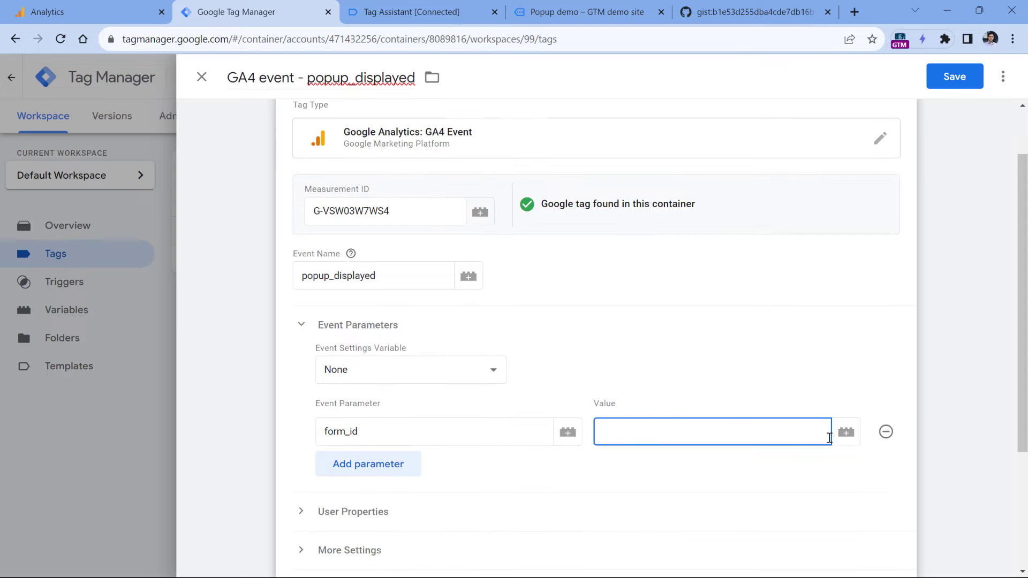
left_click(847, 434)
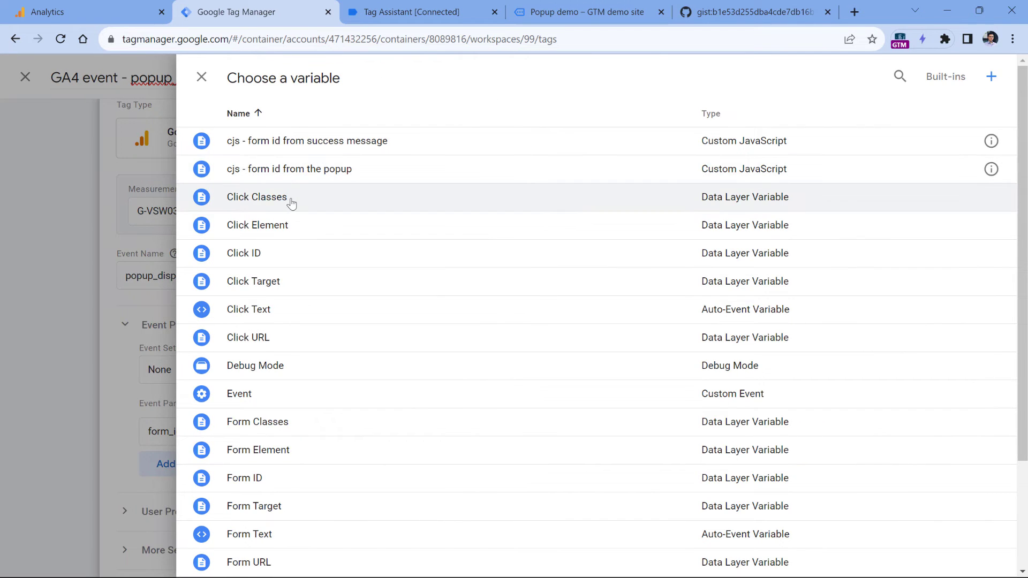
left_click(286, 177)
Step: Replace the tag's firing trigger with "Visibility - popup displayed"
scroll(396, 445, "down", 3)
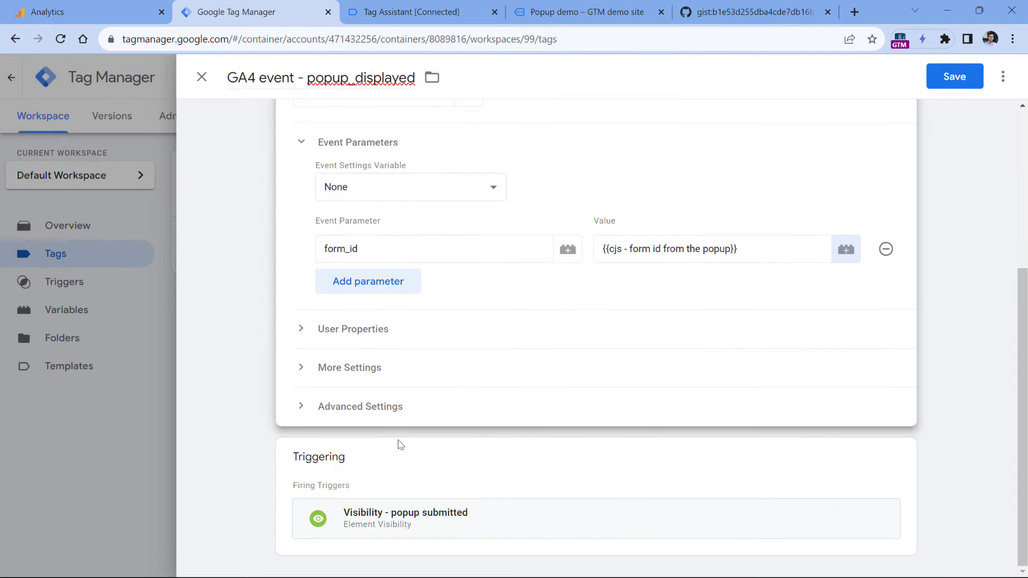
left_click(388, 474)
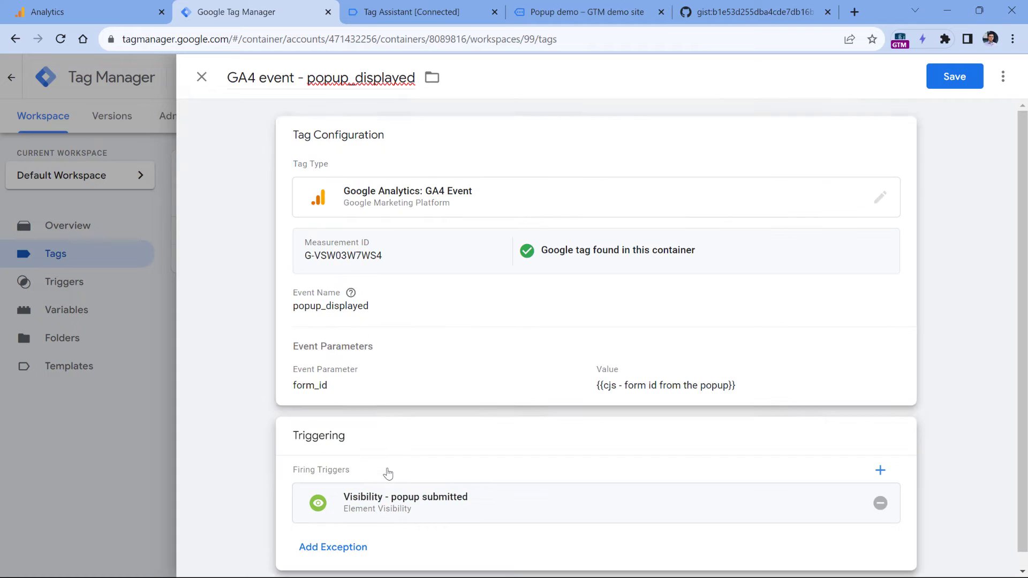
left_click(880, 503)
left_click(813, 499)
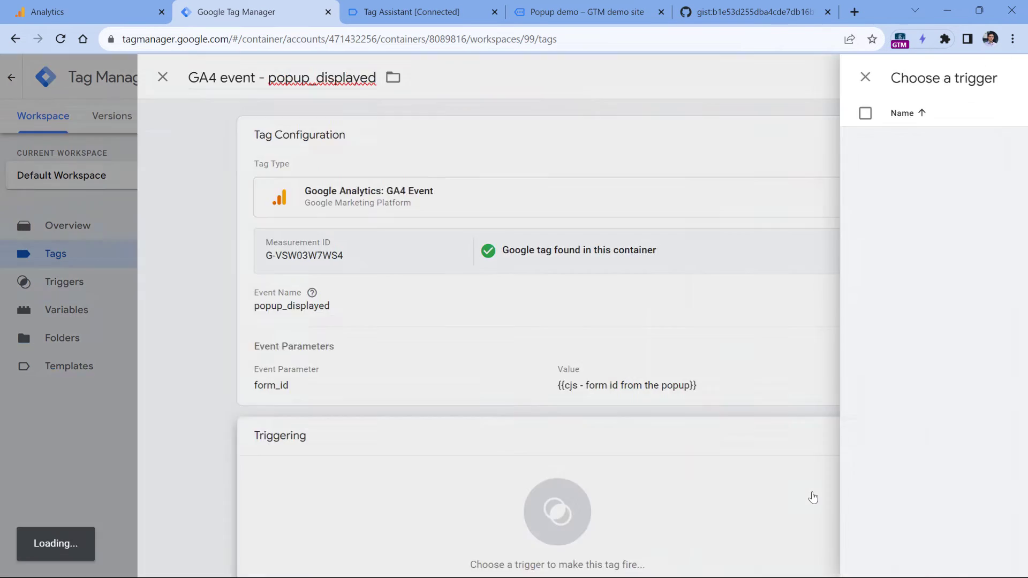
left_click(287, 229)
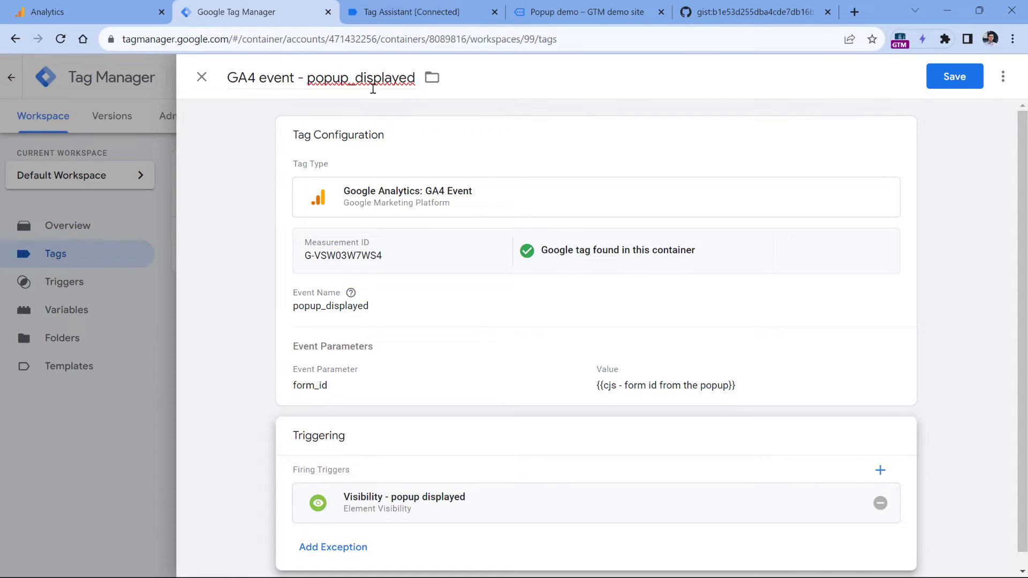
Step: Add an event parameter popup_displayed with the value 1 to the tag and save it
left_click(426, 156)
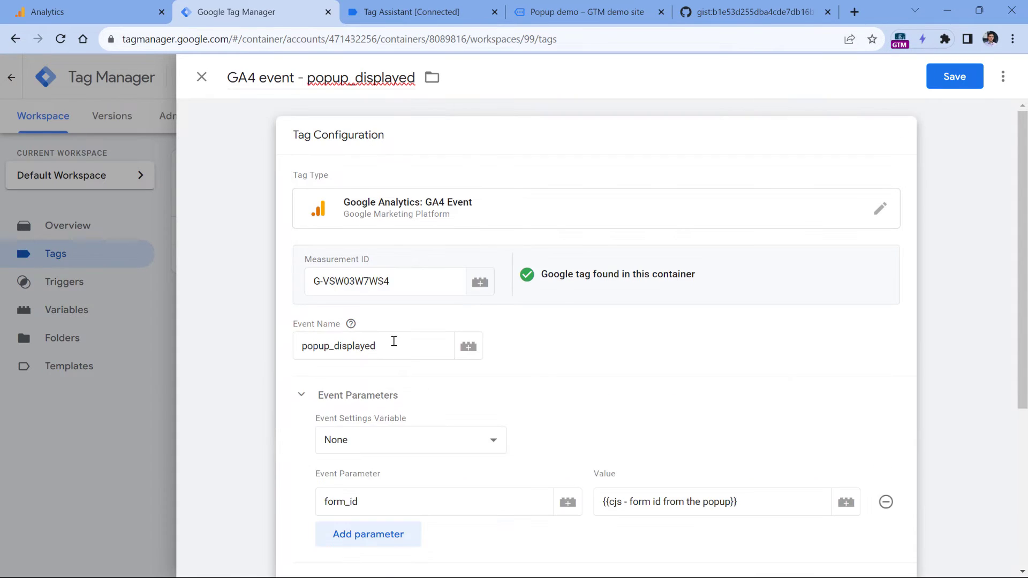
scroll(380, 369, "down", 4)
left_click(377, 393)
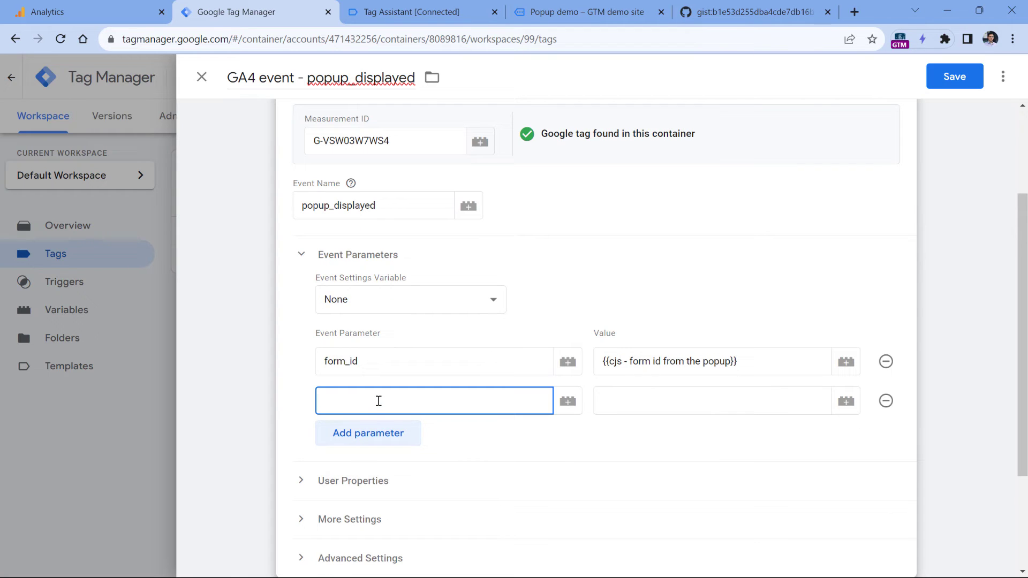
type("popup_displayed")
left_click(634, 402)
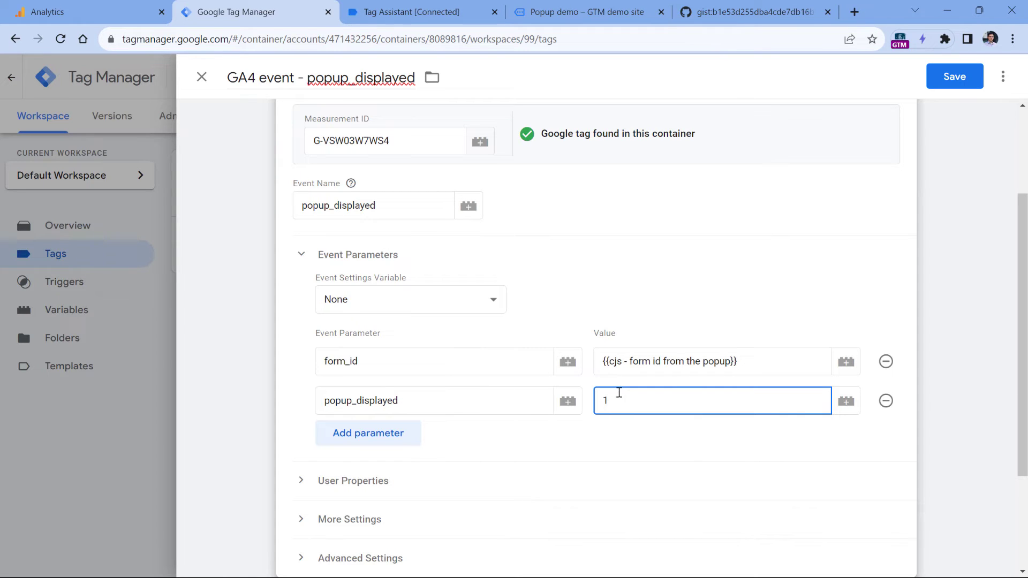
left_click(949, 78)
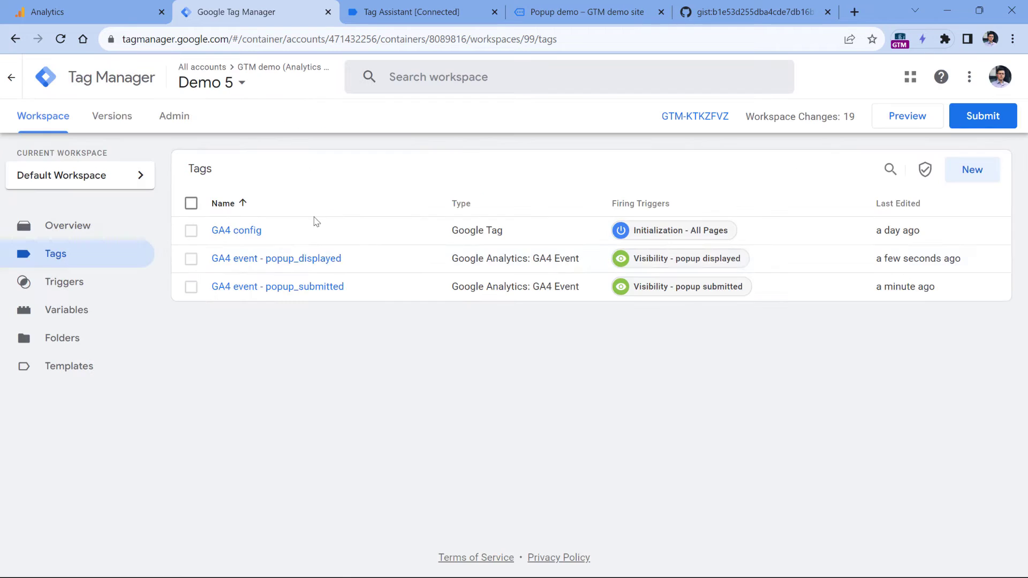
Step: Add an event parameter popup_submission with the value 1 to the GA4 event - popup_submitted tag and save it
left_click(269, 289)
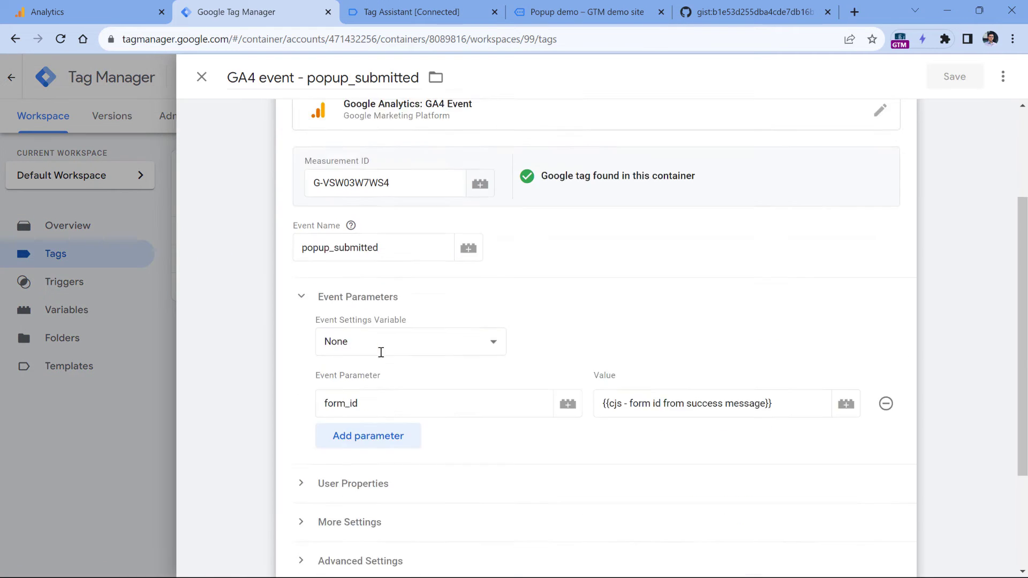
scroll(381, 351, "down", 1)
left_click(364, 382)
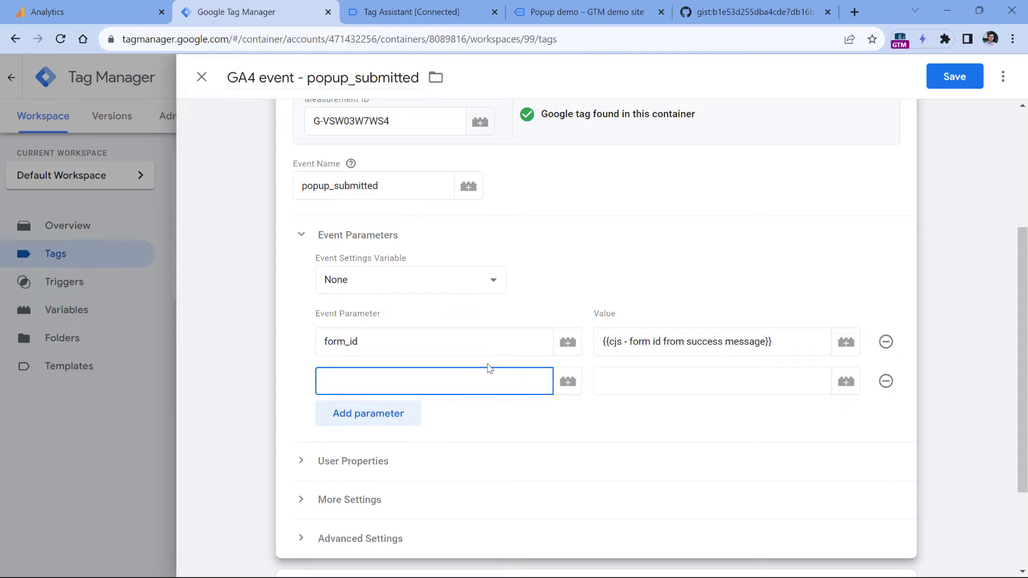
type("popup_submission")
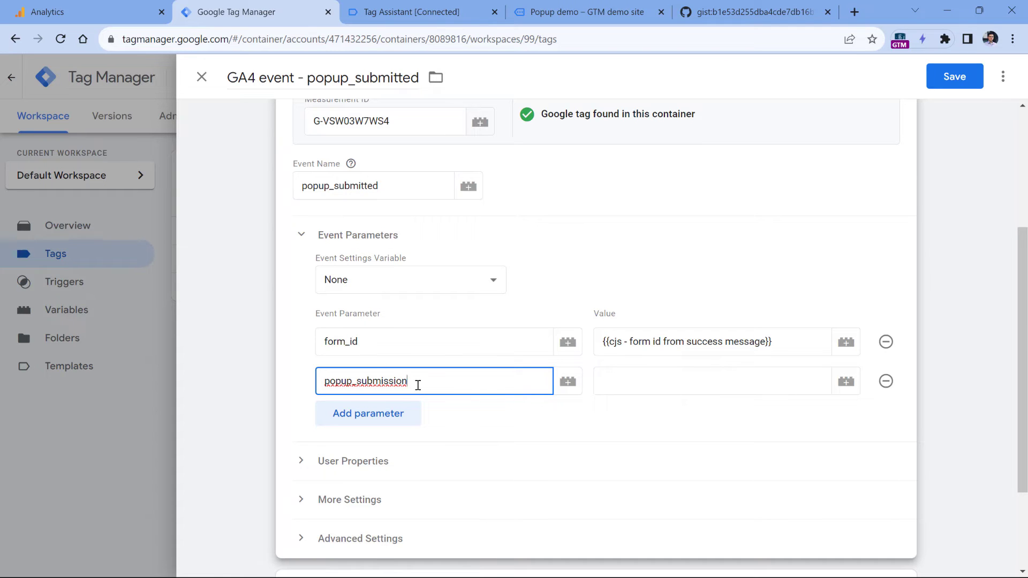
key("Tab")
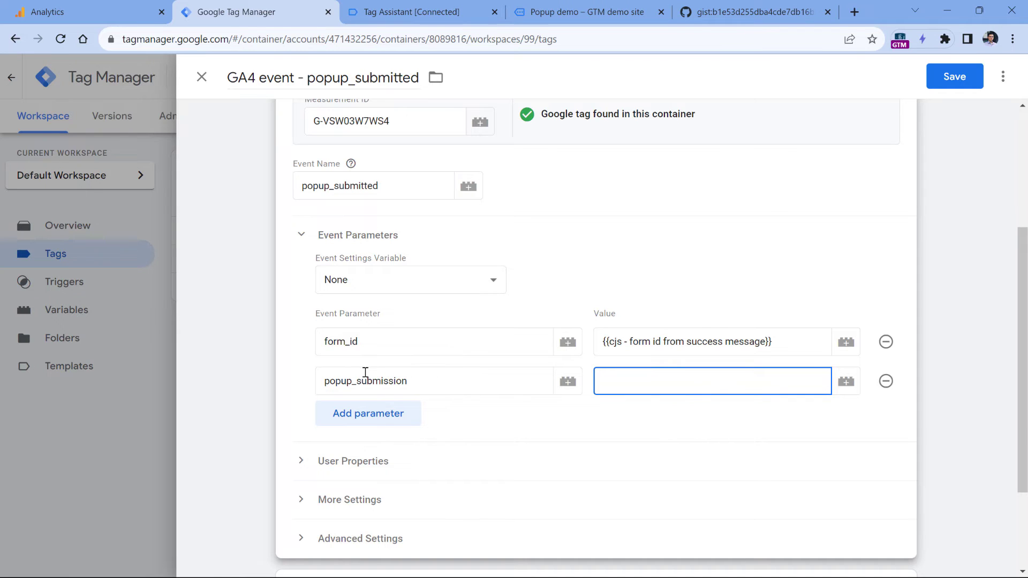
left_click(355, 384)
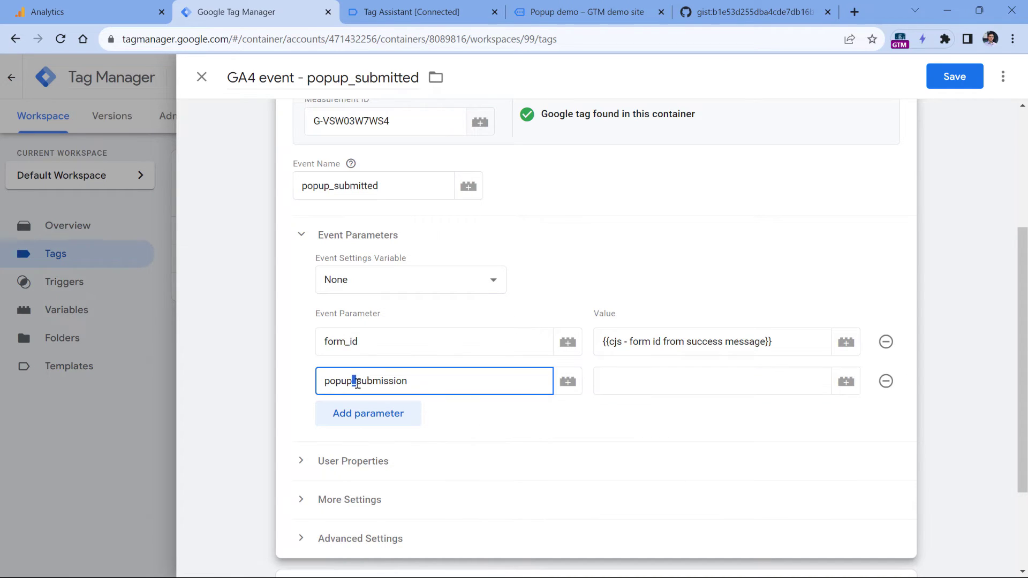
left_click(654, 375)
type("1")
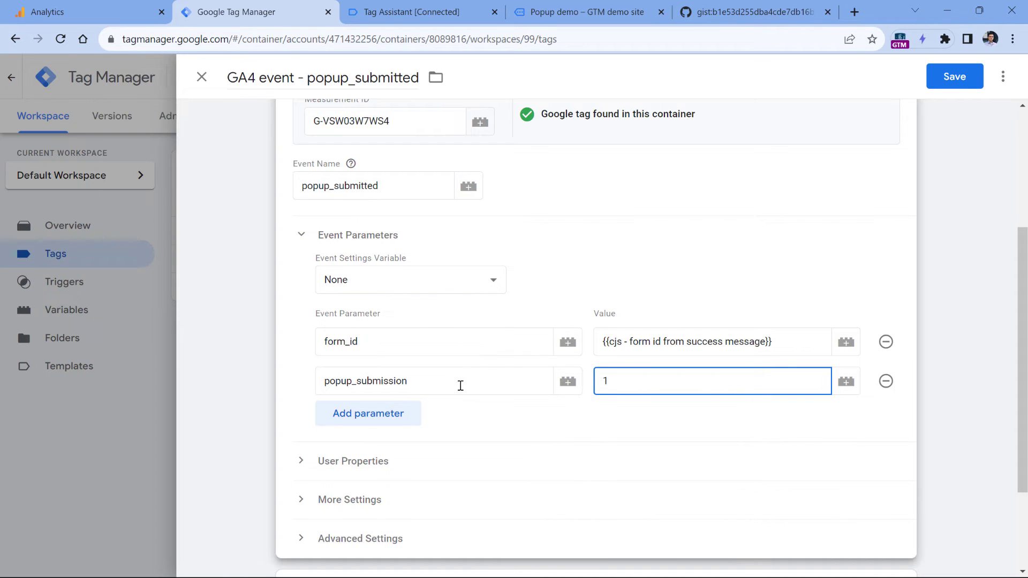
double_click(420, 377)
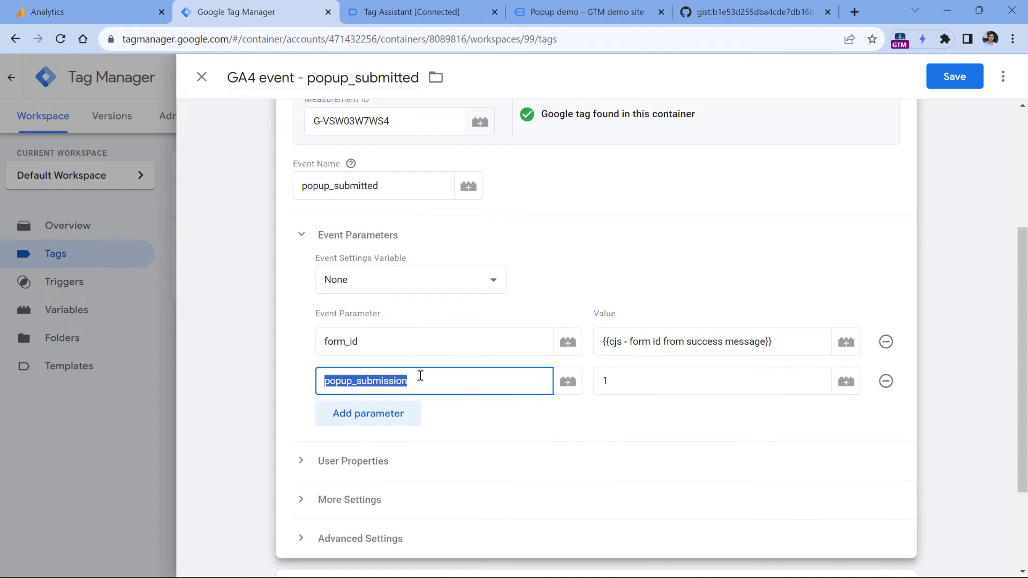
left_click(955, 76)
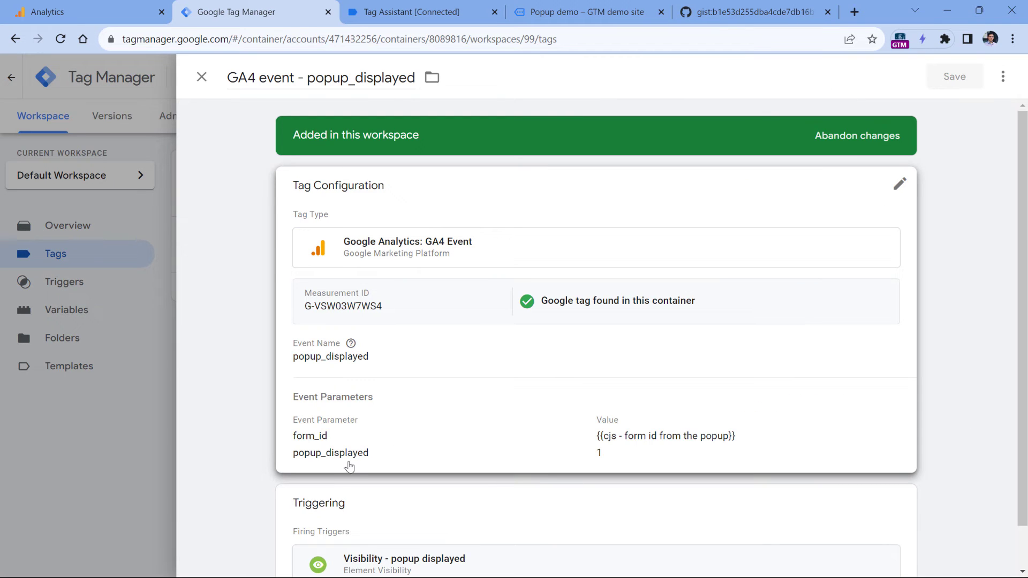
Step: Start a fresh preview of the container and submit the newsletter popup on the demo page with a test e-mail address
key("Escape")
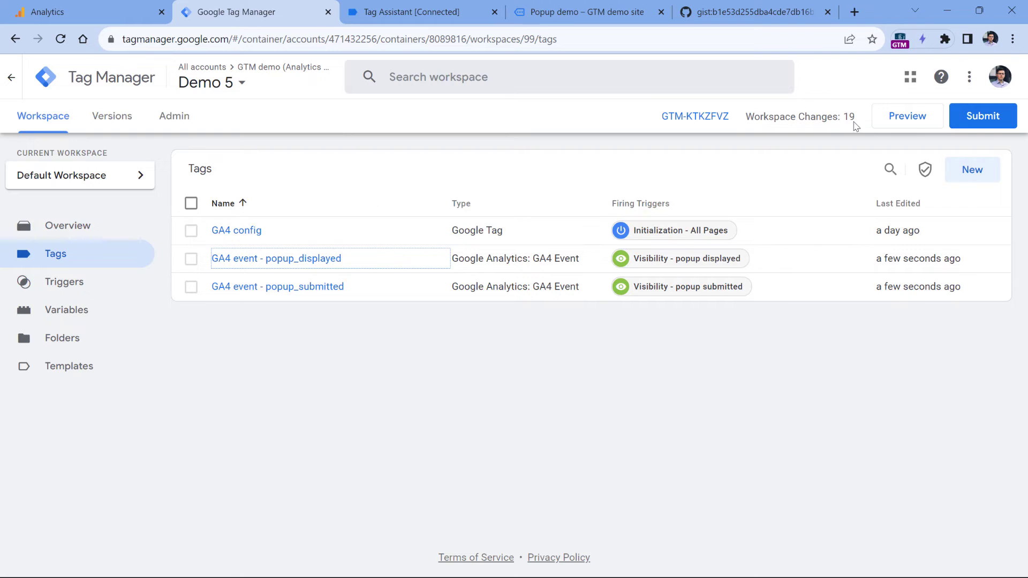
left_click(911, 125)
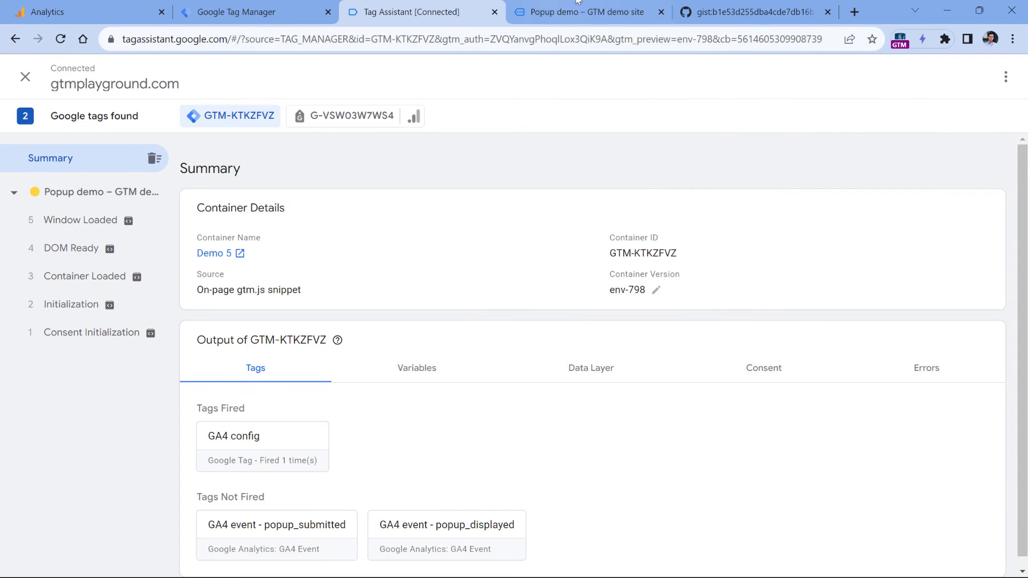
left_click(591, 7)
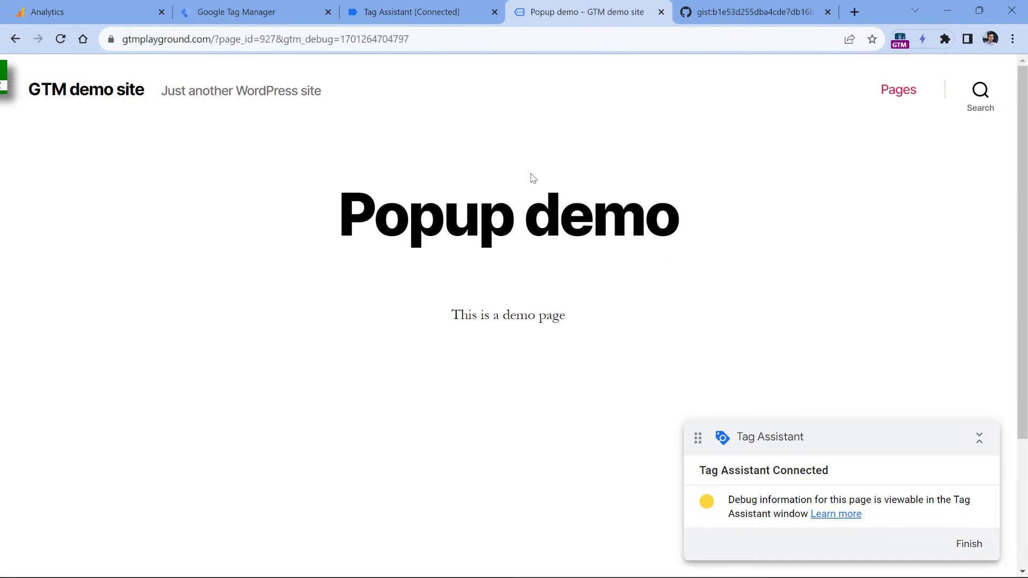
scroll(530, 177, "down", 3)
left_click(388, 333)
type("asd@asd.com")
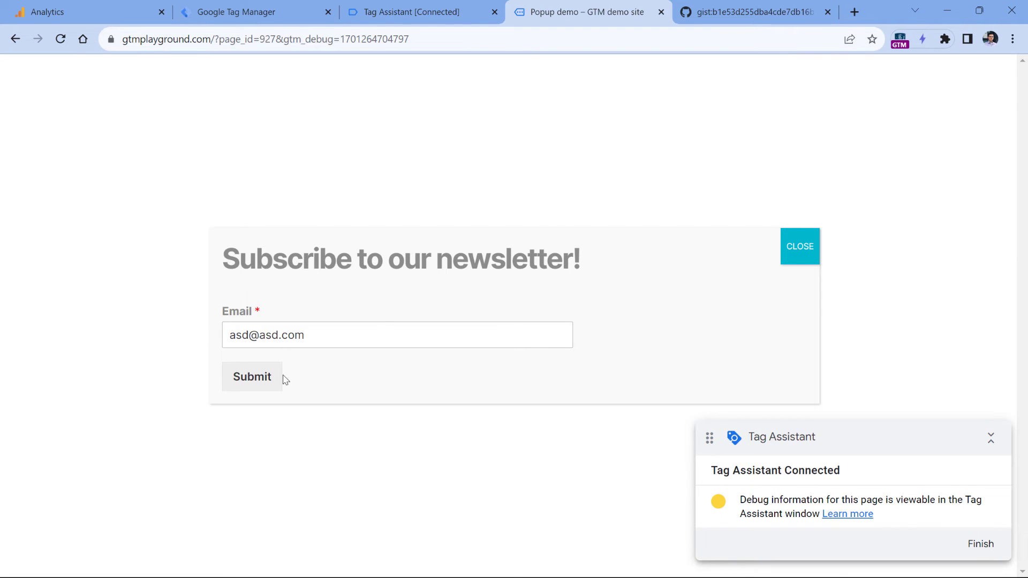
left_click(264, 378)
Step: Switch to Tag Assistant and examine the form_id and popup_displayed parameters sent by the popup_displayed tag on the first Element Visibility event
left_click(416, 7)
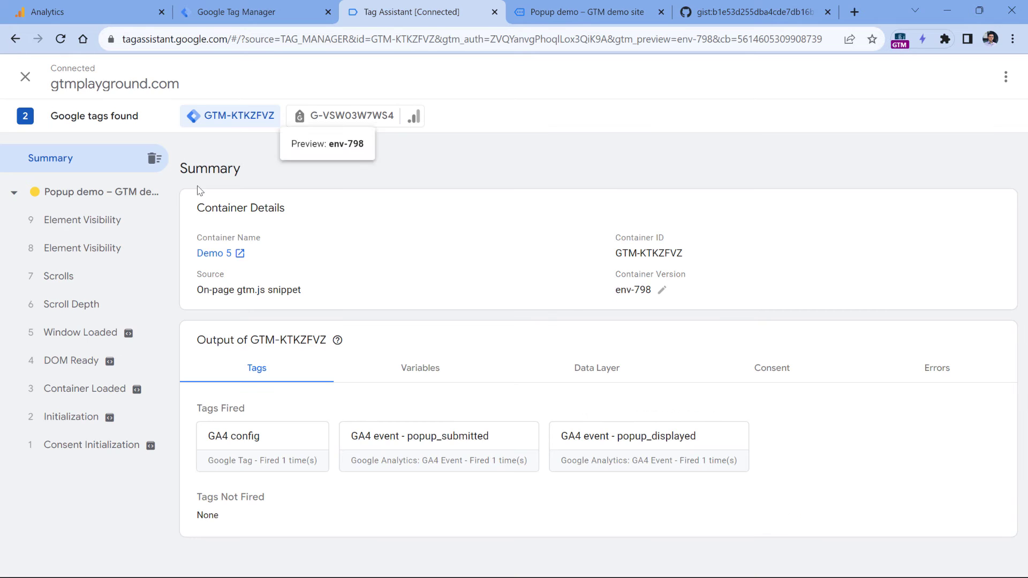
left_click(83, 251)
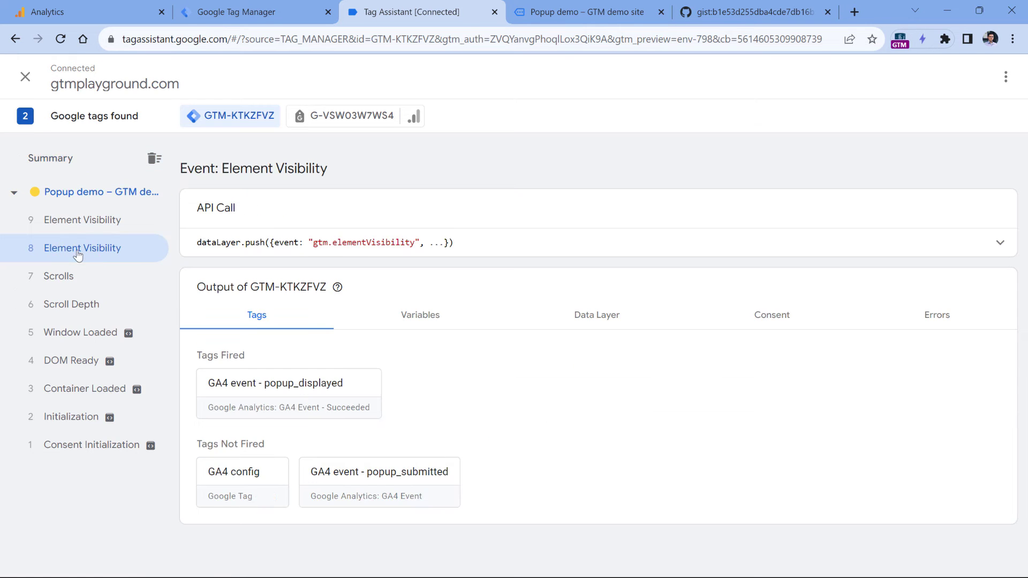
left_click(288, 396)
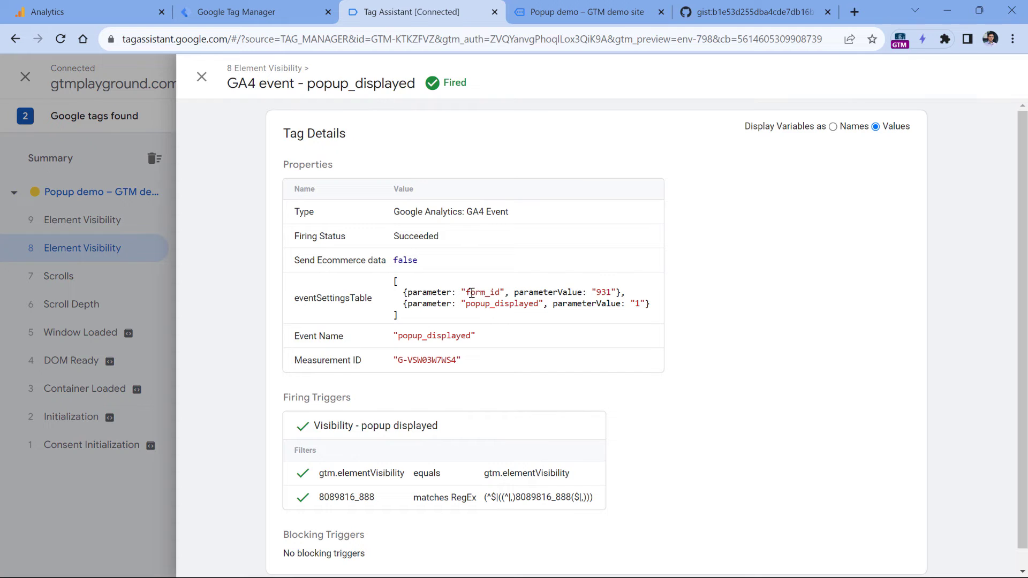
left_click_drag(509, 292, 613, 293)
left_click(497, 311)
left_click_drag(466, 304, 654, 305)
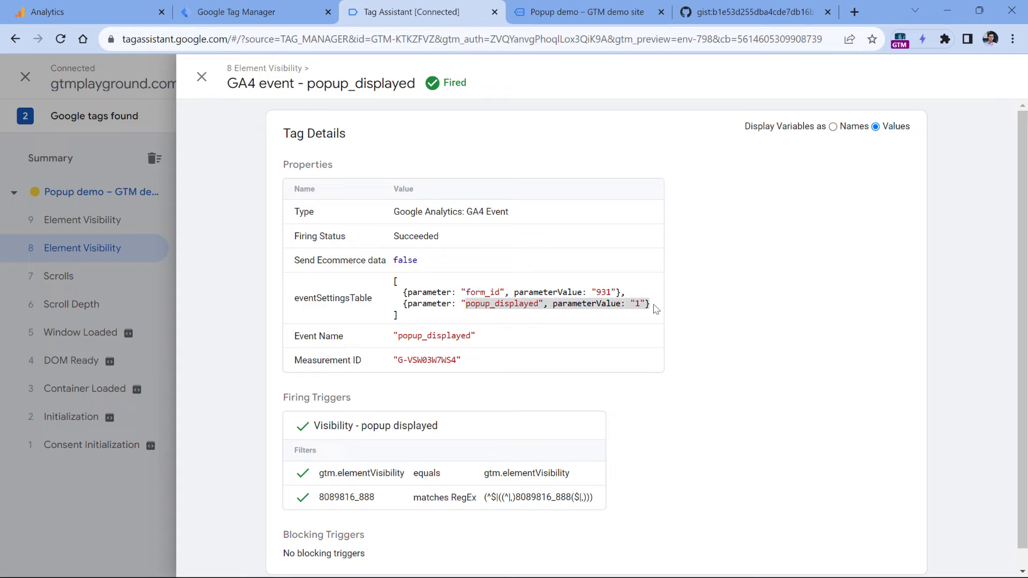
left_click(202, 77)
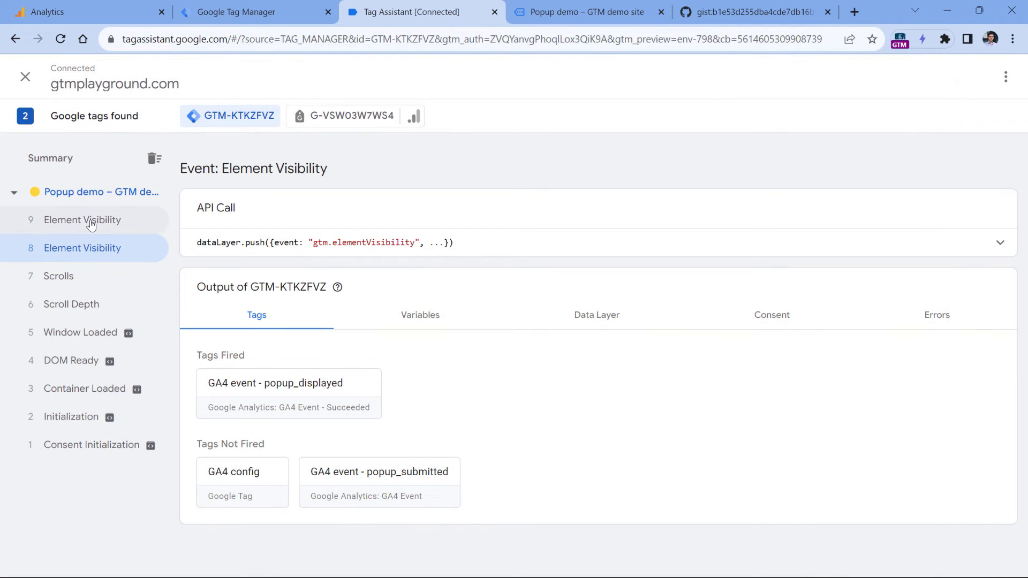
Step: Examine the form_id and popup_submission parameters sent by the popup_submitted tag on the latest Element Visibility event
left_click(89, 222)
left_click(290, 383)
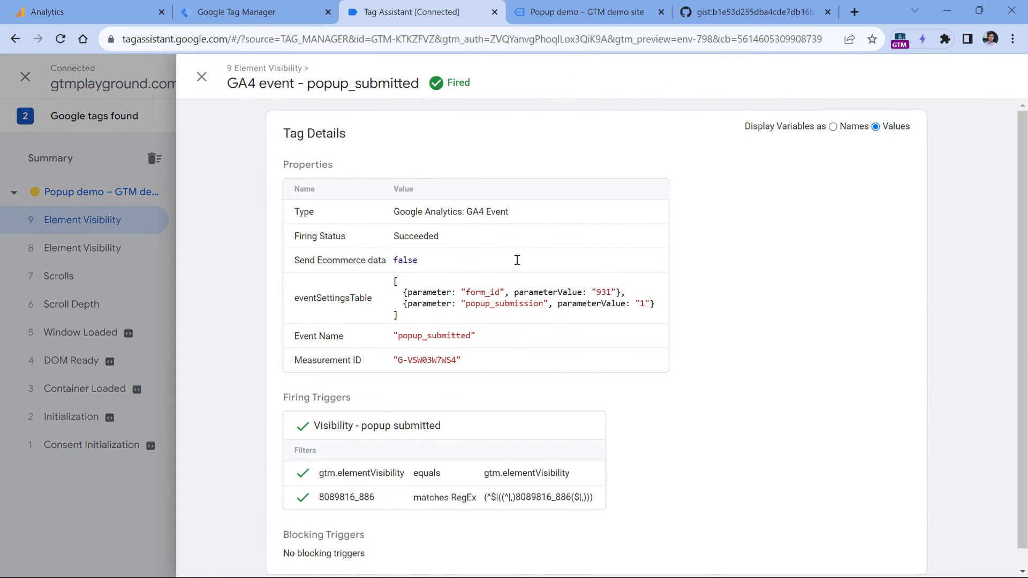
left_click_drag(467, 296, 612, 293)
left_click_drag(466, 303, 595, 312)
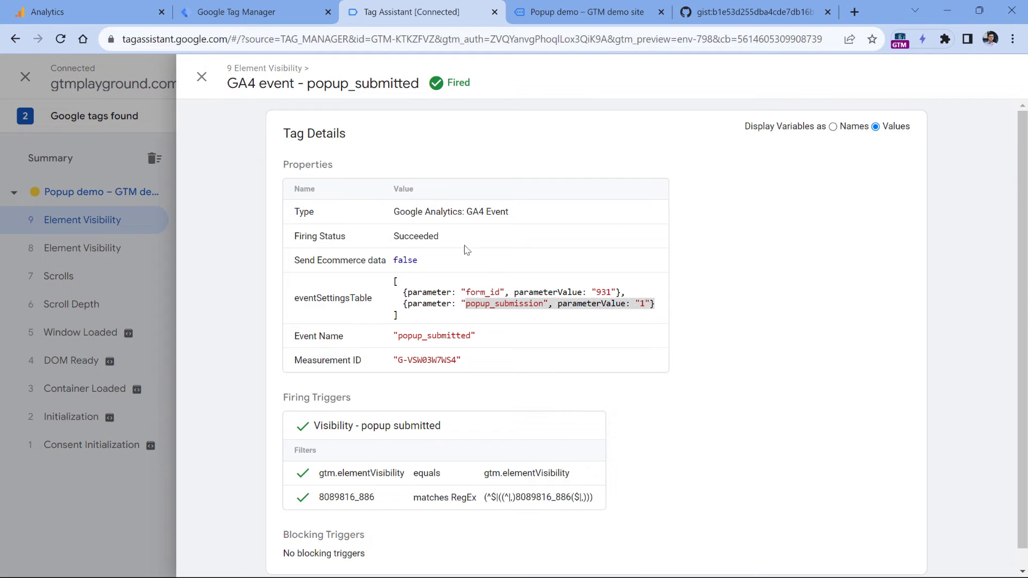
double_click(500, 303)
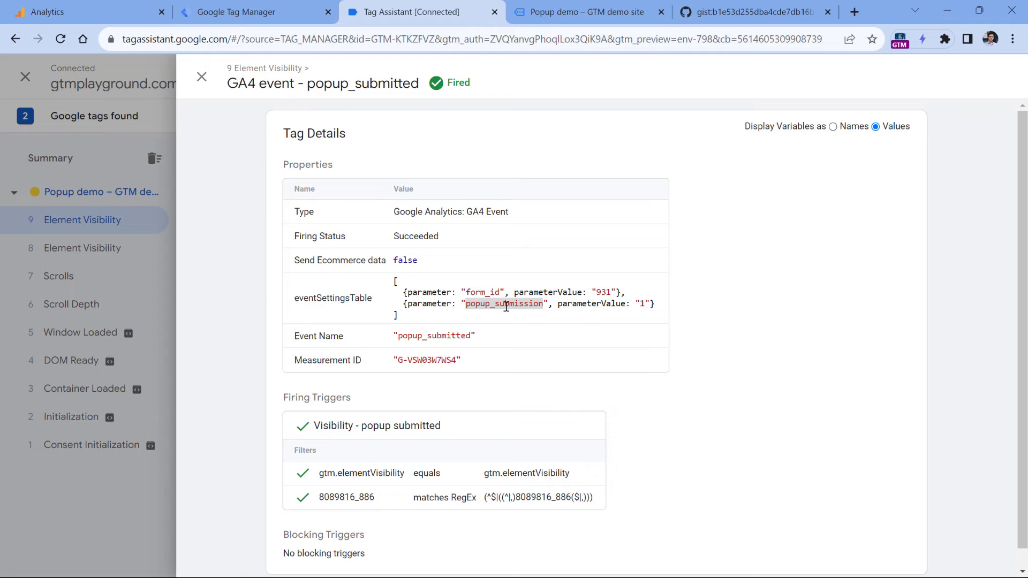
left_click(202, 76)
Step: Recheck the popup_displayed parameter name in the details of the fired GA4 event - popup_displayed tag
left_click(82, 248)
left_click(326, 399)
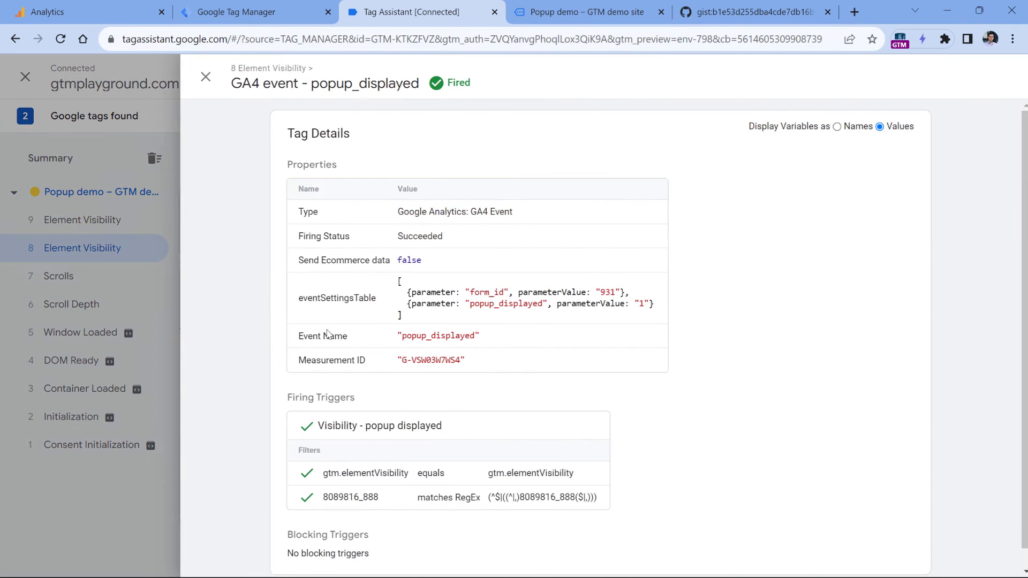
double_click(509, 304)
Step: Start a new custom metric in Google Analytics using the event parameter popup_displayed, copied from the GA4 event - popup_displayed tag in Tag Manager
left_click(98, 5)
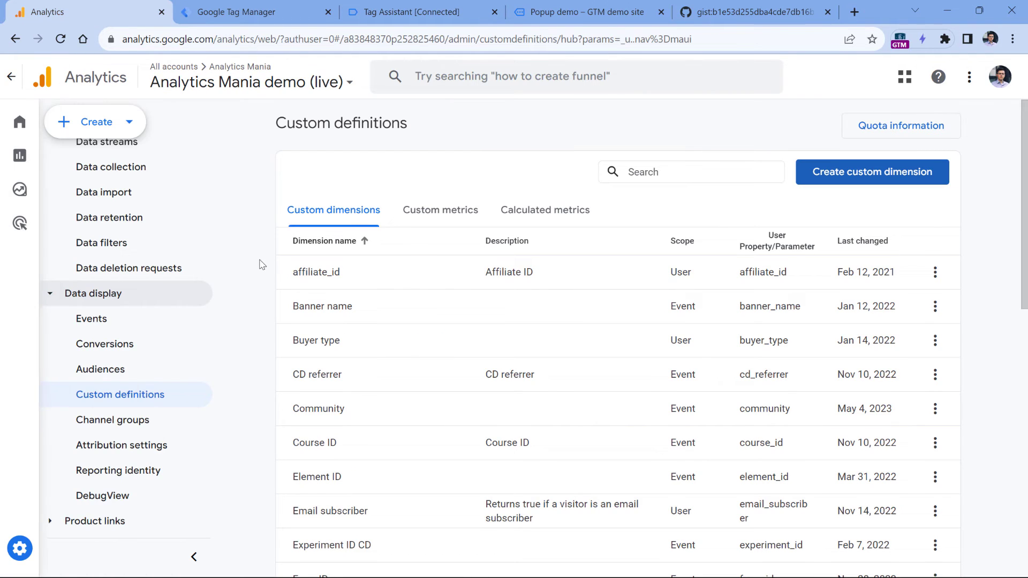
left_click(444, 215)
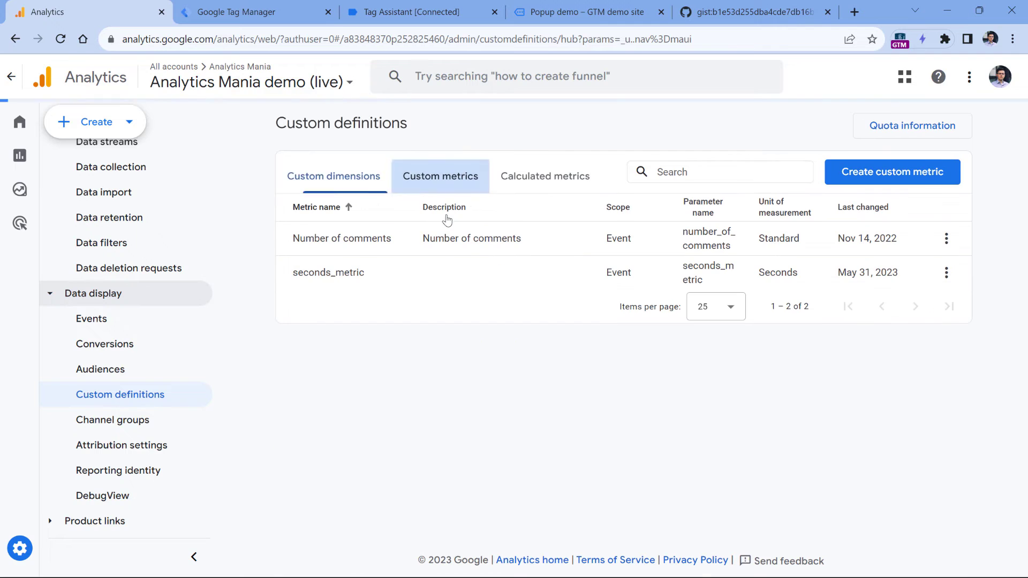
left_click(902, 180)
left_click(257, 12)
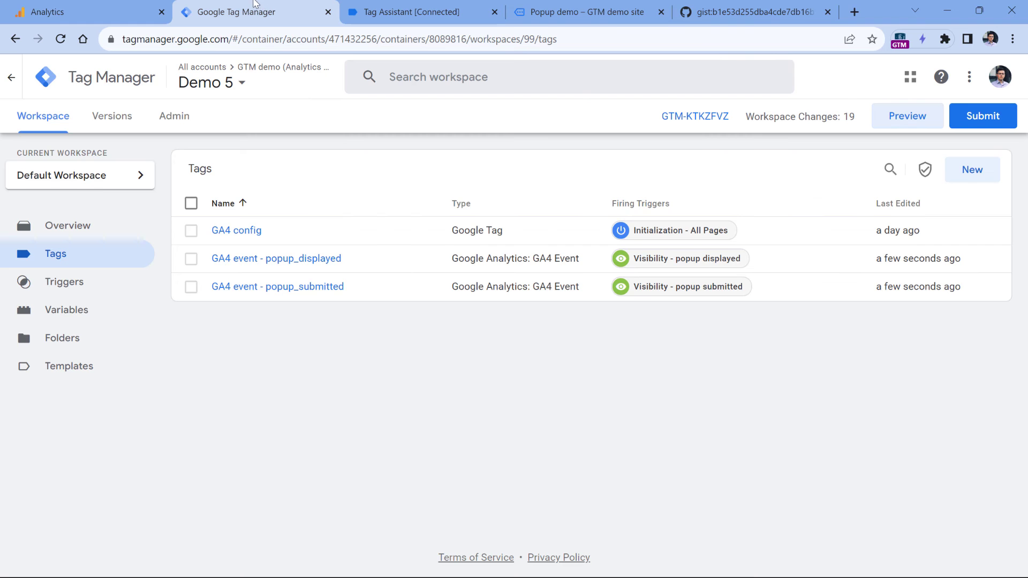
left_click(271, 261)
left_click(395, 441)
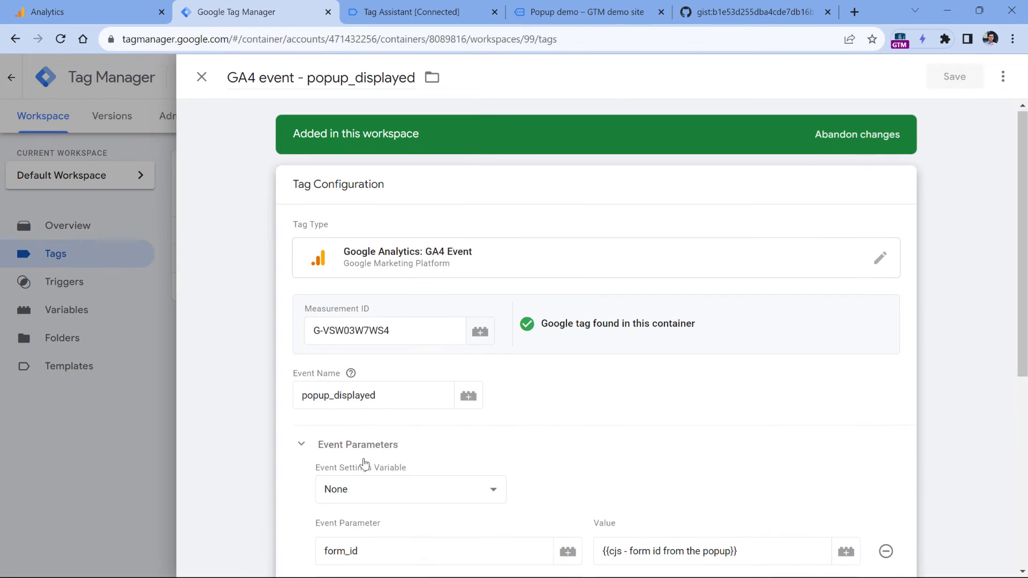
scroll(380, 401, "down", 4)
double_click(367, 381)
key("ctrl+c")
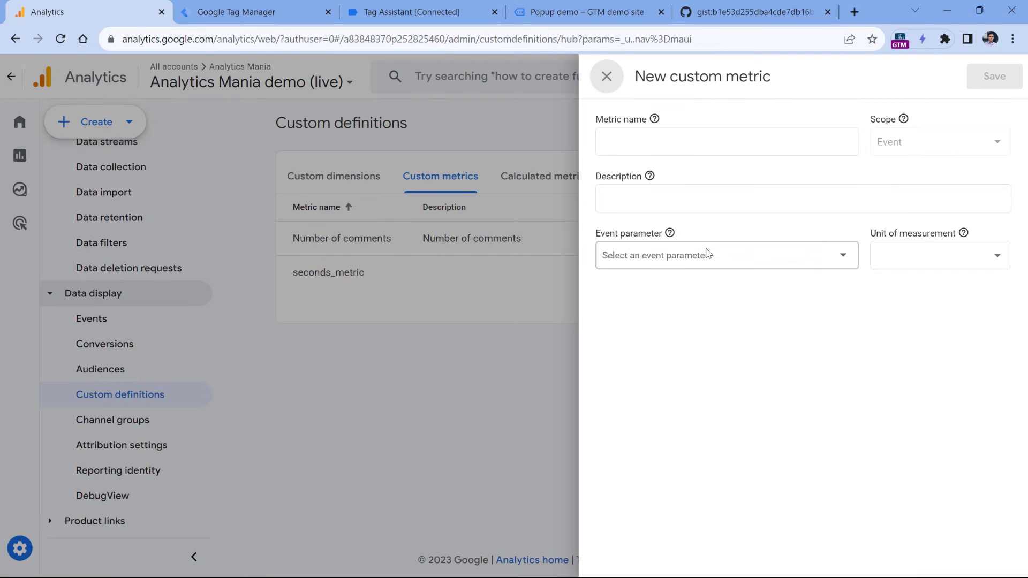
left_click(707, 255)
key("ctrl+v")
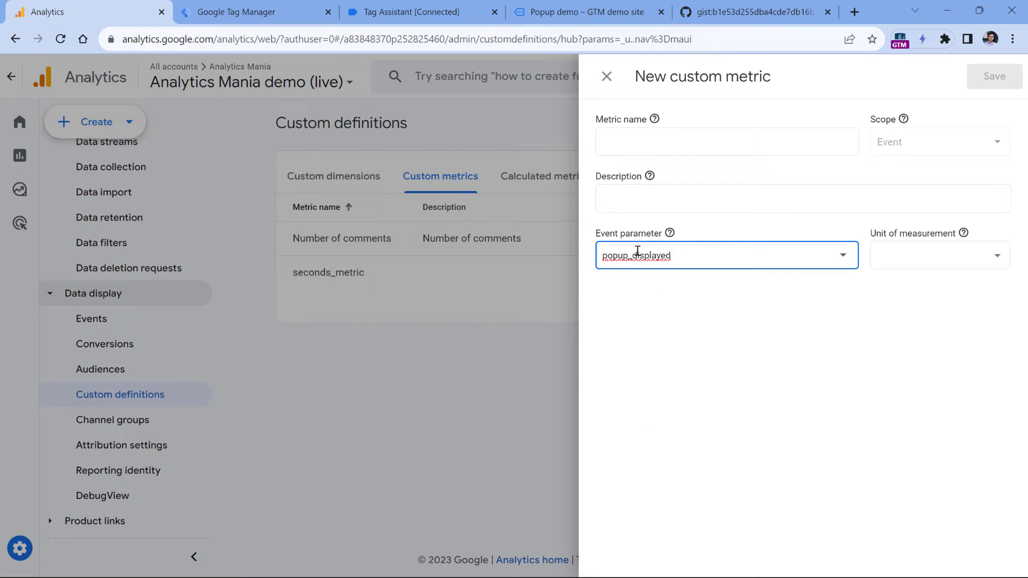
Step: Set the metric's unit of measurement to Standard, name it Popup impressions and save it
left_click(249, 11)
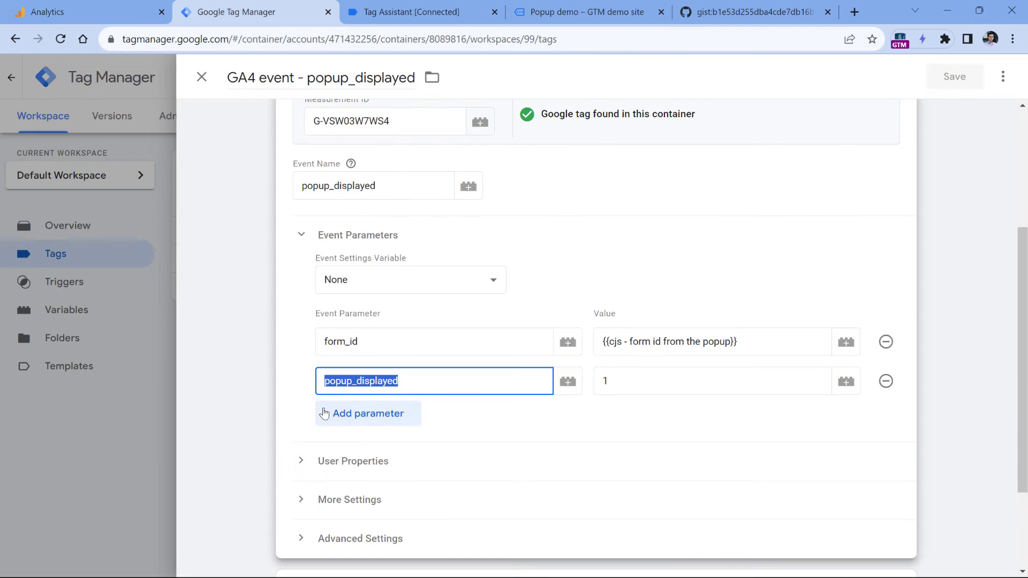
left_click(102, 14)
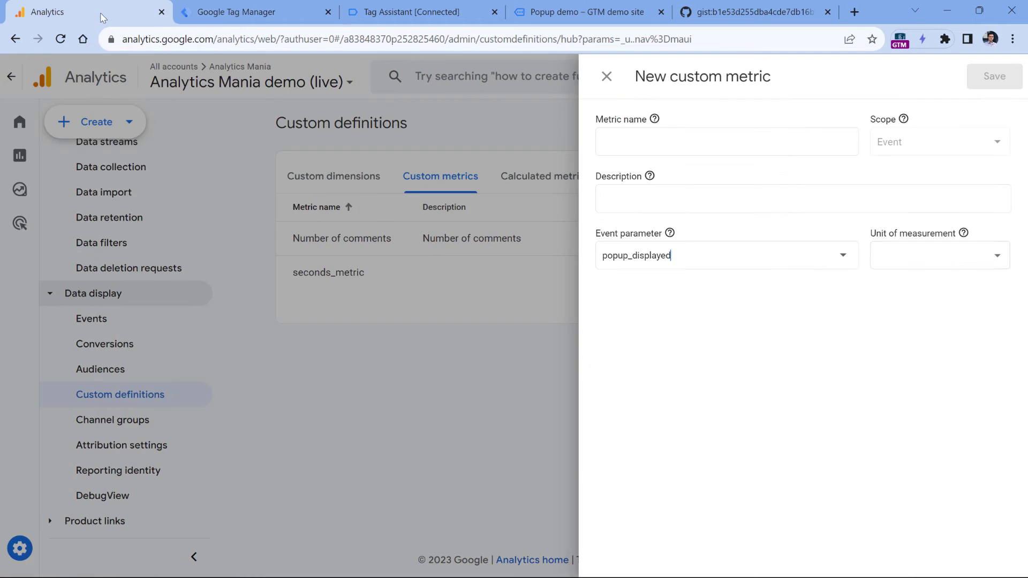
left_click(992, 263)
left_click(901, 262)
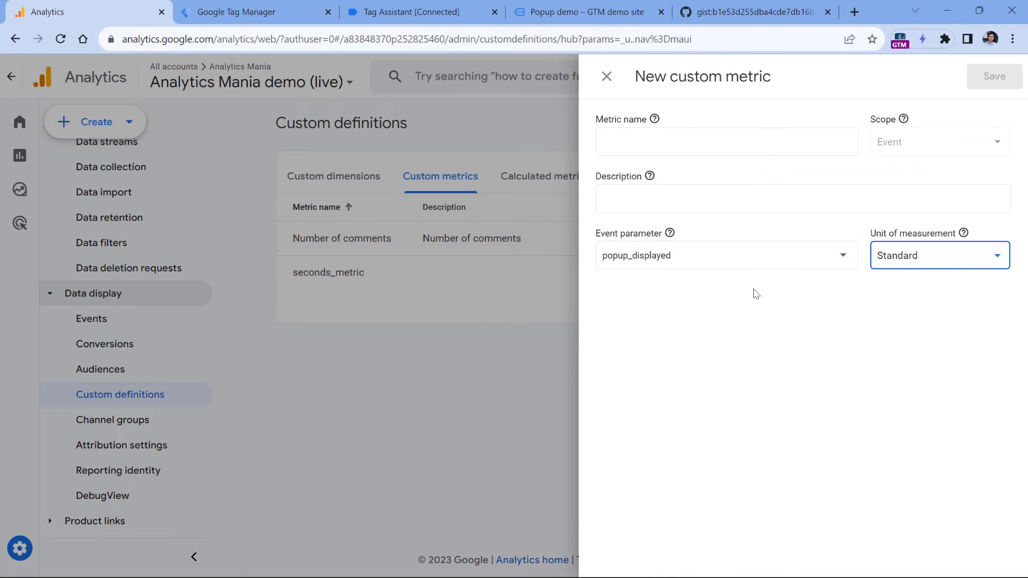
left_click(686, 143)
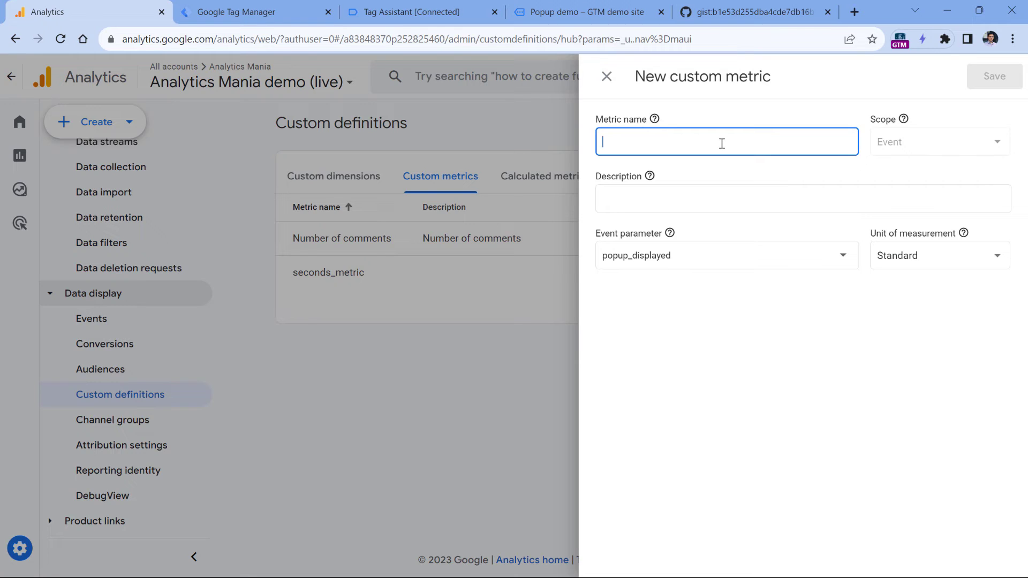
type("Popup impression")
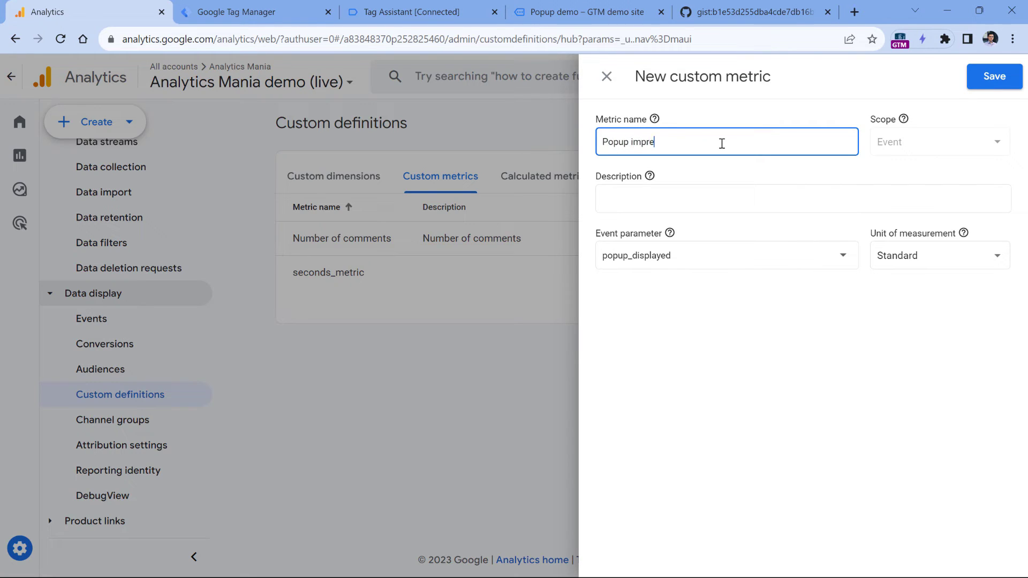
type("s")
left_click(998, 80)
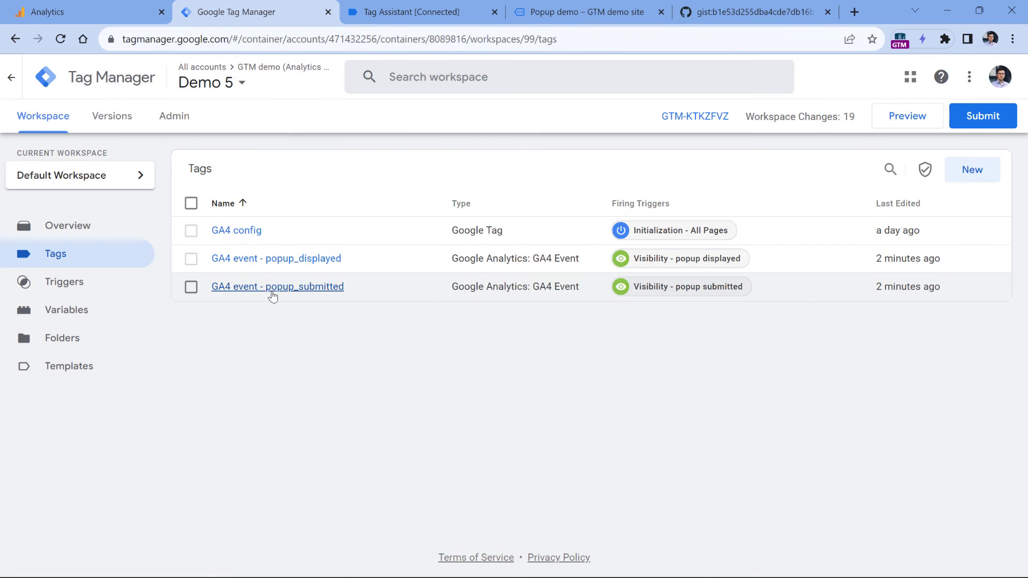
Step: Set the new custom metric's event parameter to popup_submission, copied from the GA4 event - popup_submitted tag in Tag Manager
left_click(272, 294)
scroll(378, 437, "down", 5)
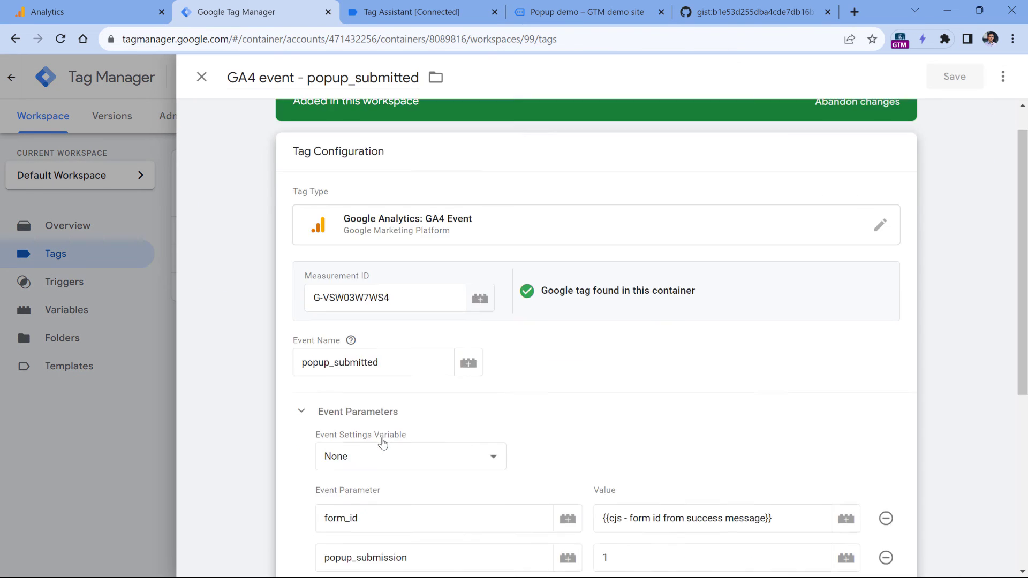
double_click(372, 387)
key("ctrl+c")
left_click(80, 12)
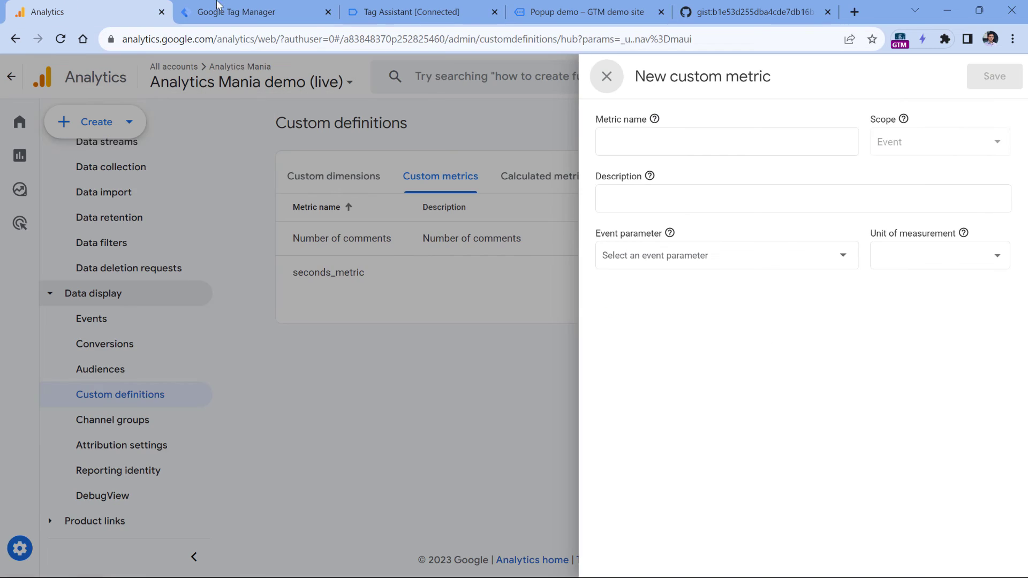
left_click(663, 251)
key("ctrl+v")
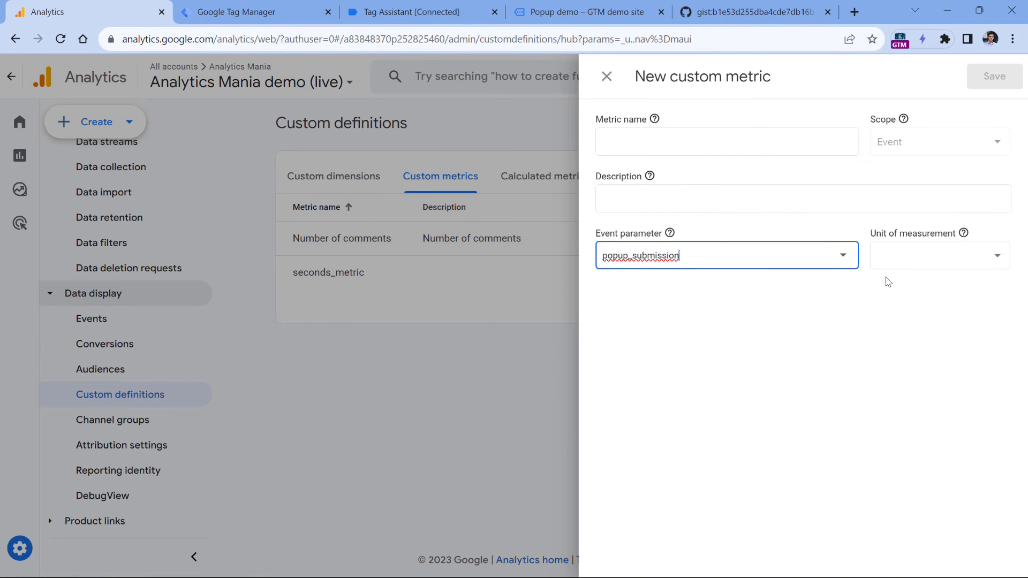
Step: Set the metric's unit of measurement to Standard, name it Popup submissions, save it and refresh the custom metrics list
left_click(996, 256)
left_click(909, 262)
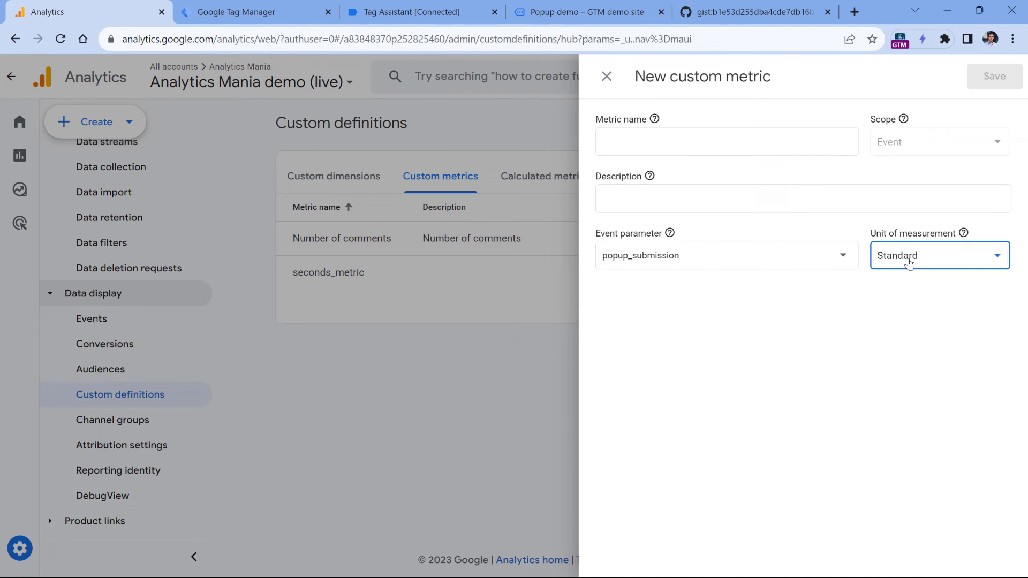
left_click(748, 155)
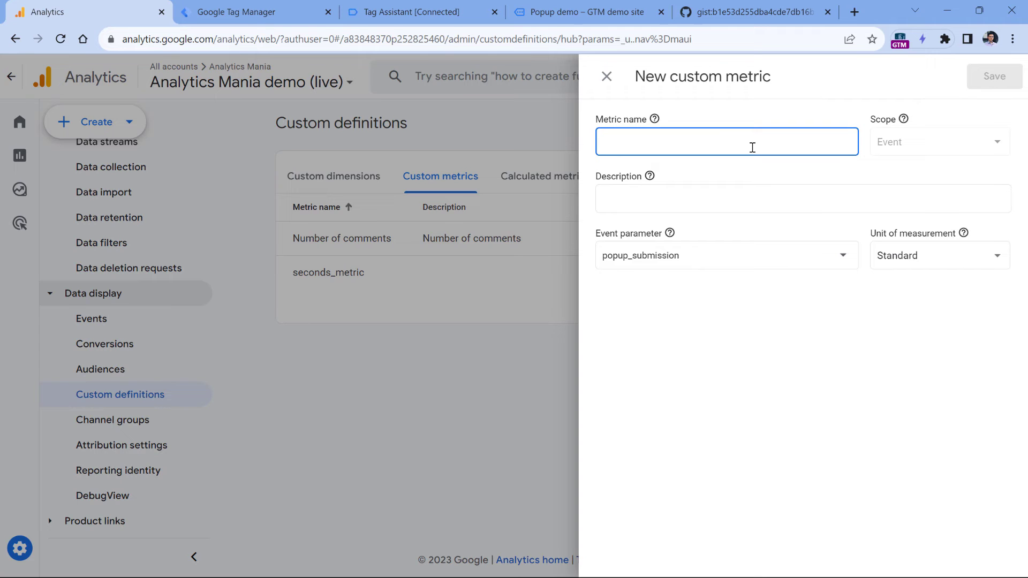
type("Popup submissions")
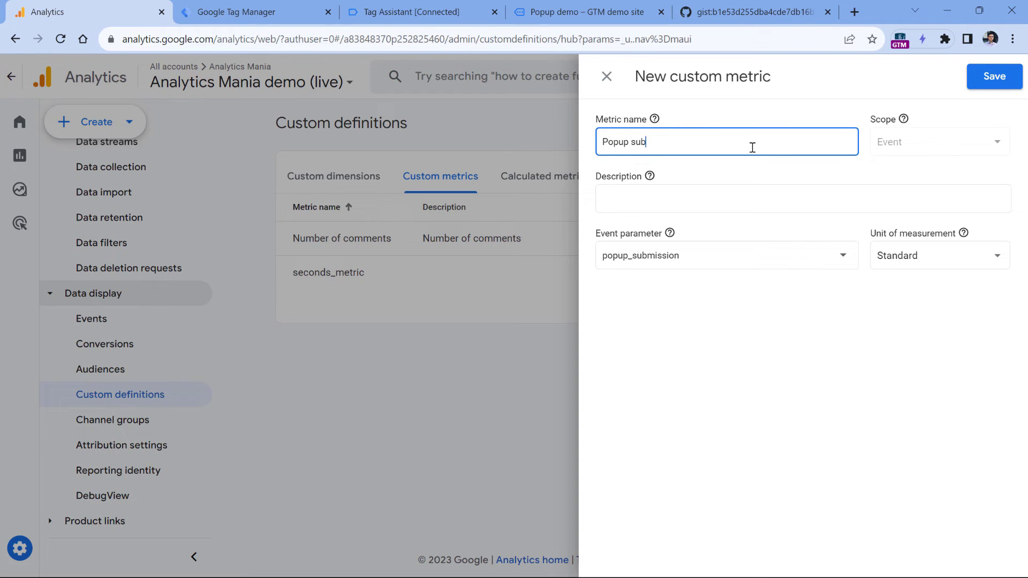
left_click(994, 76)
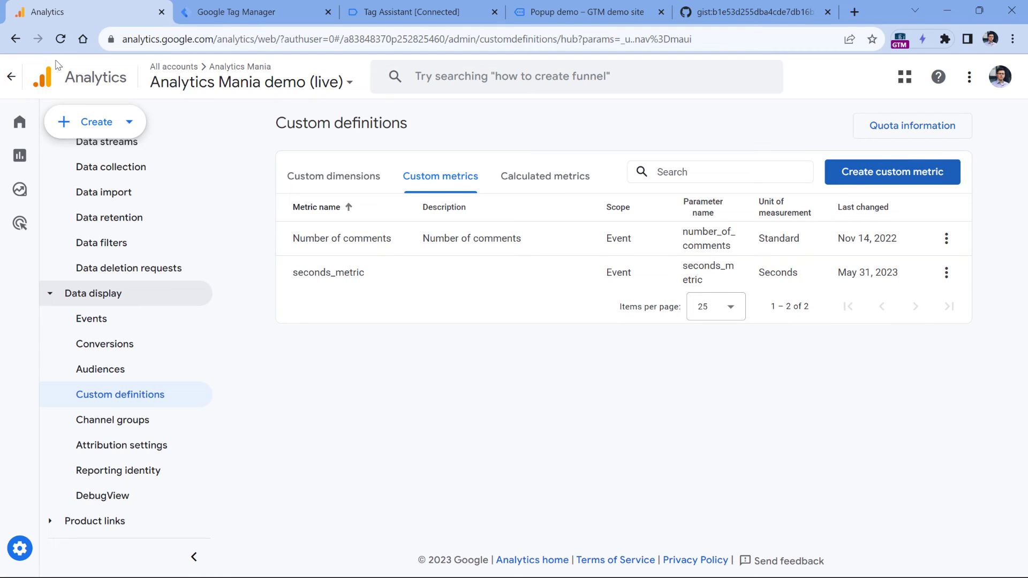
left_click(60, 39)
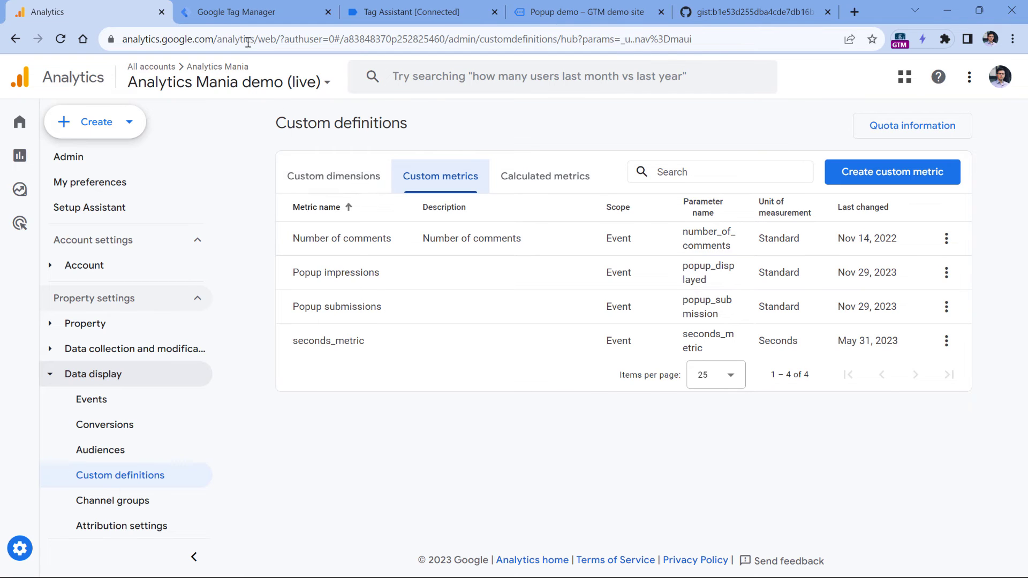
left_click(252, 11)
left_click(201, 77)
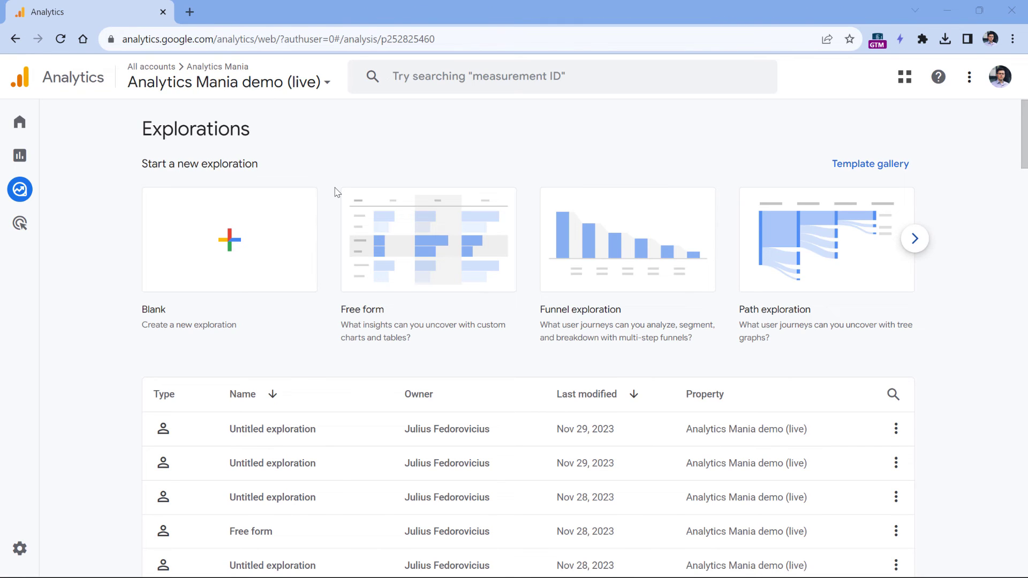
Step: Create a blank exploration in Google Analytics and import the custom dimension Form ID
mouse_move(30, 197)
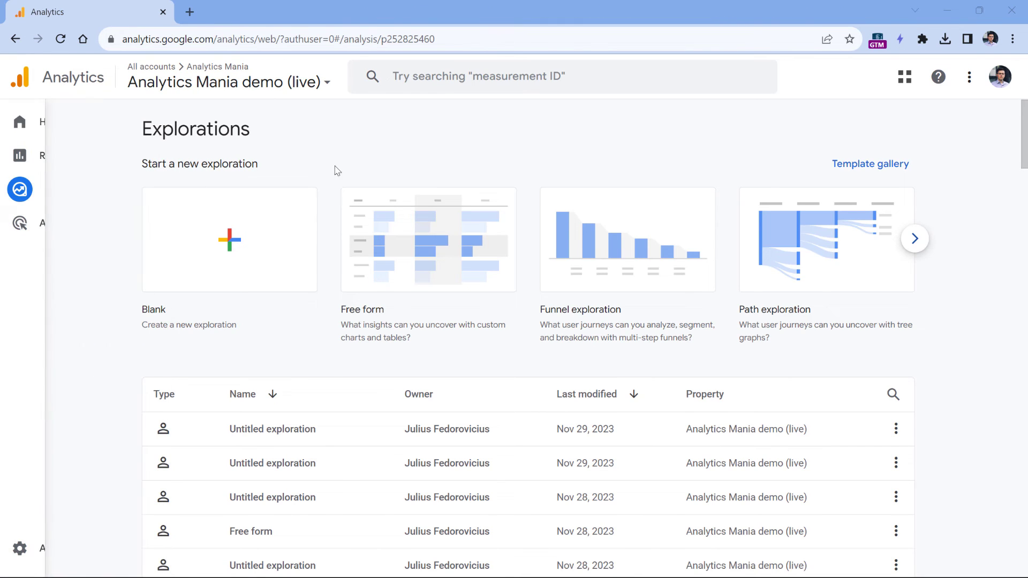
left_click(229, 239)
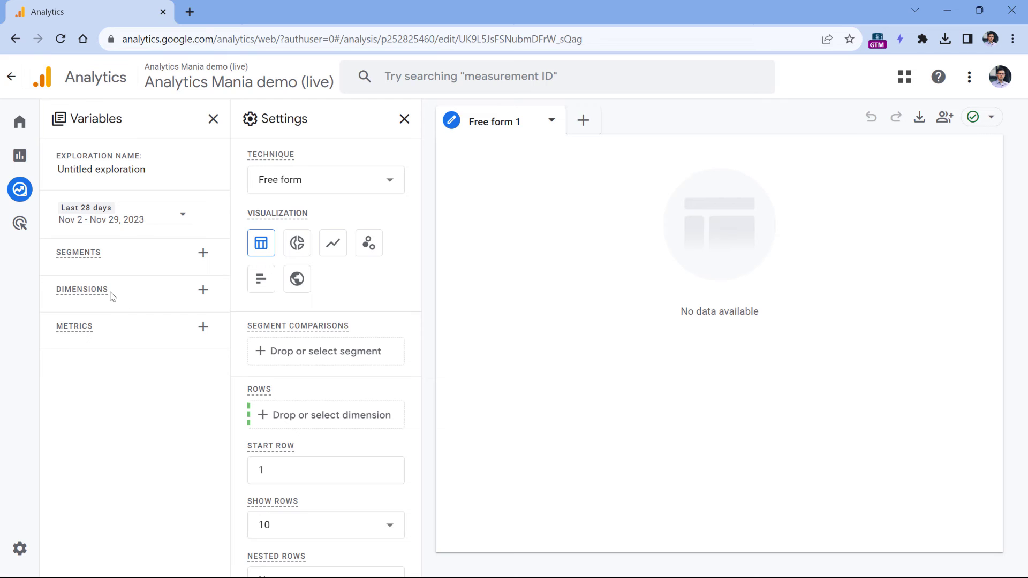
left_click(203, 290)
left_click(460, 87)
type("form id")
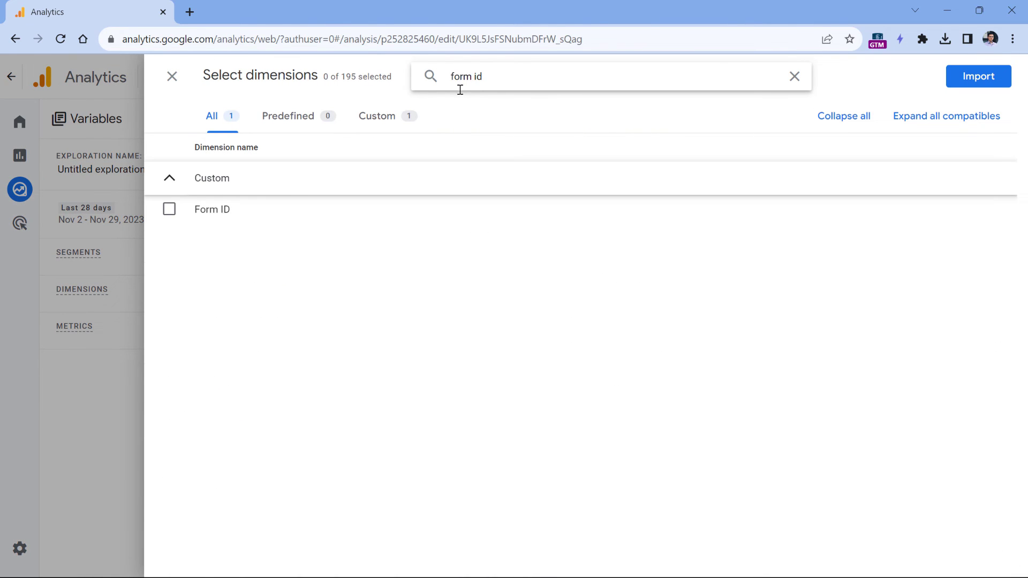
left_click(169, 209)
left_click(979, 76)
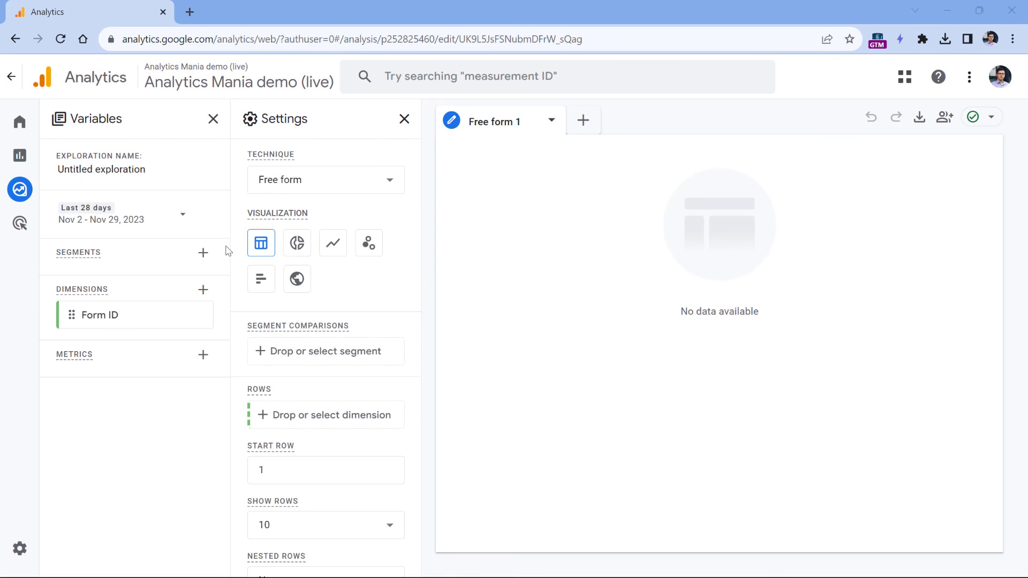
Step: Import the custom metrics Popup impressions and Popup submissions into the exploration
left_click(203, 355)
left_click(464, 78)
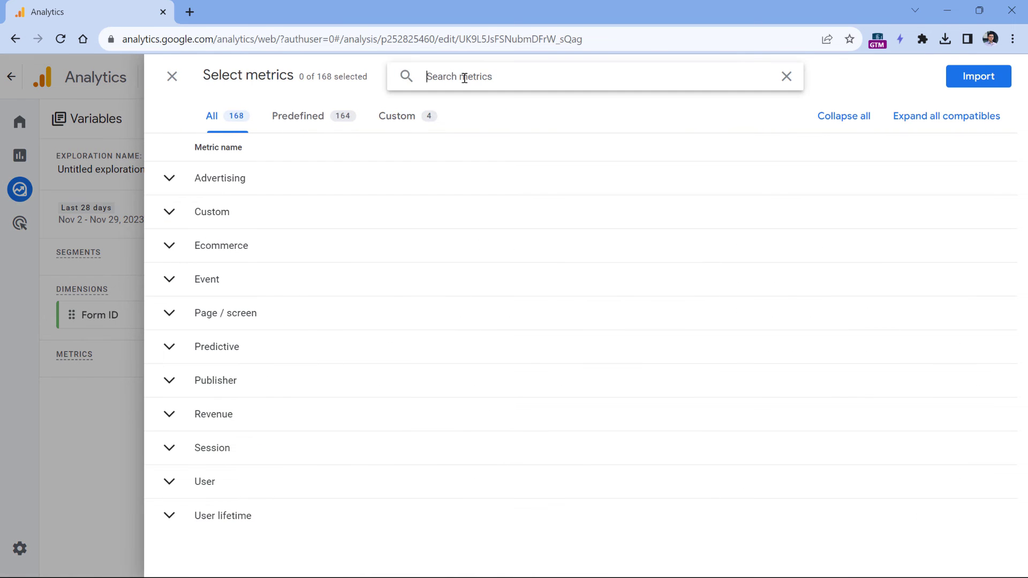
type("popup")
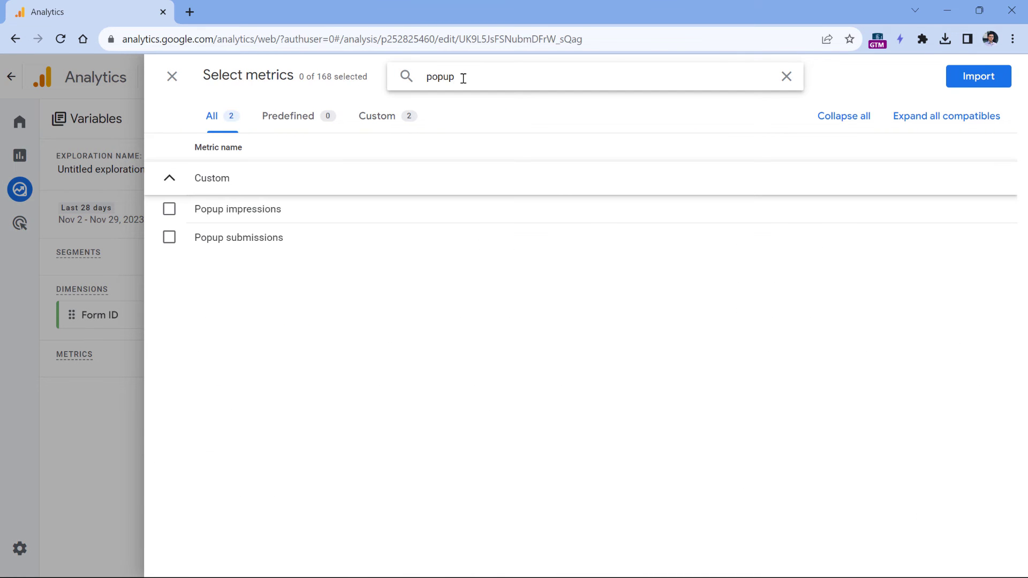
left_click(169, 209)
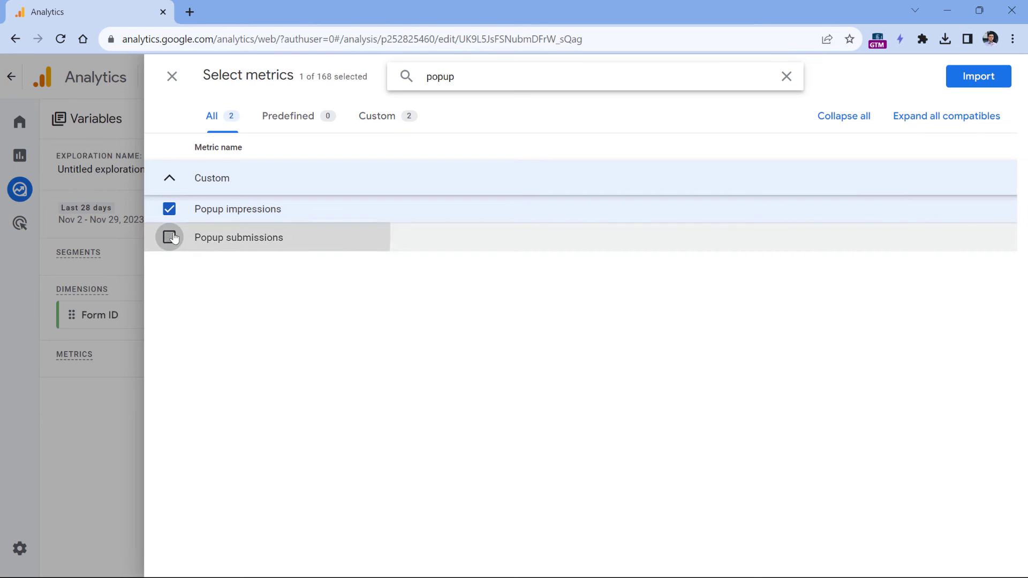
left_click(170, 237)
left_click(1001, 80)
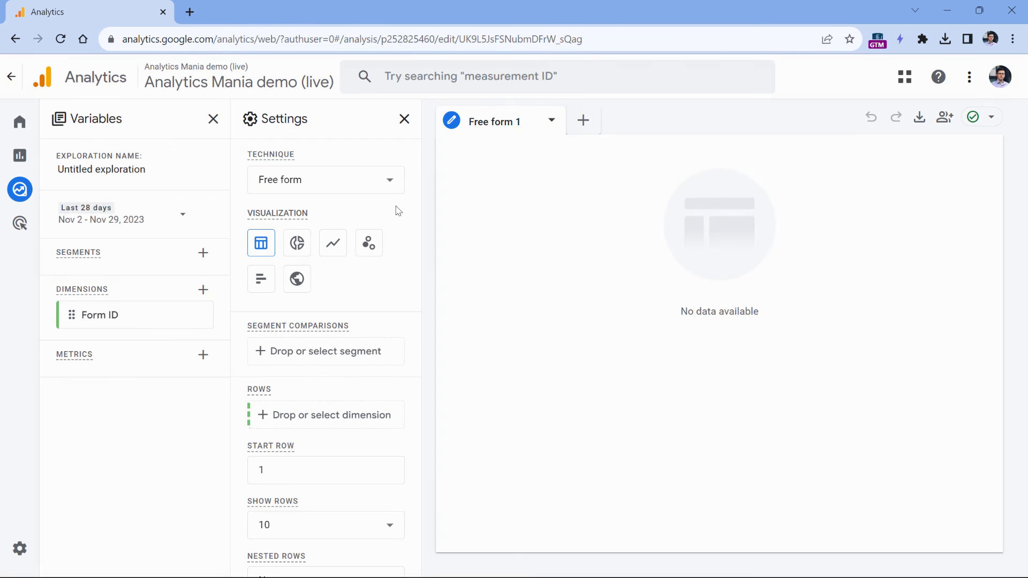
Step: Add Form ID as the row dimension and Popup impressions and Popup submissions as values of the free-form table
double_click(126, 322)
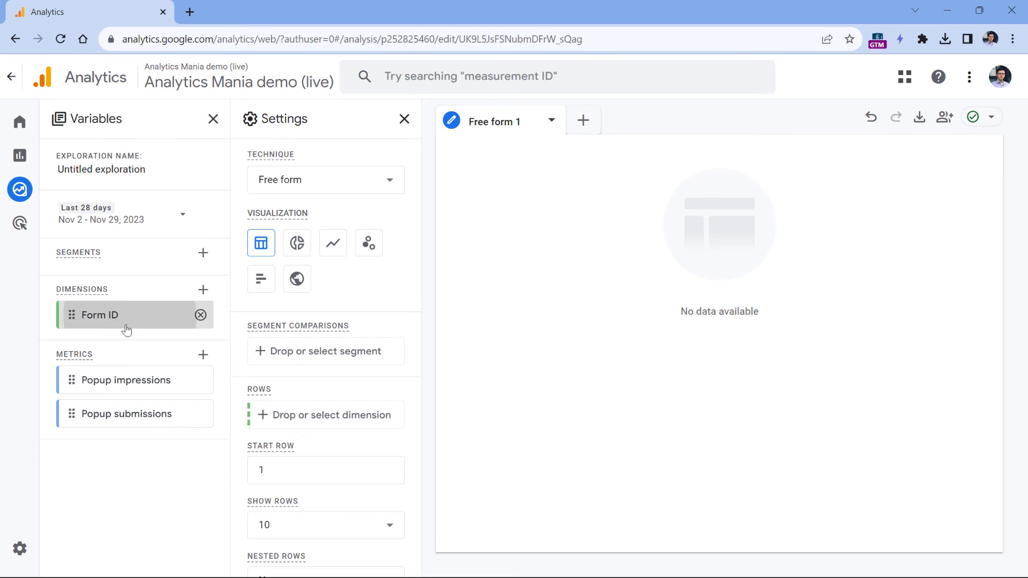
double_click(130, 392)
double_click(127, 414)
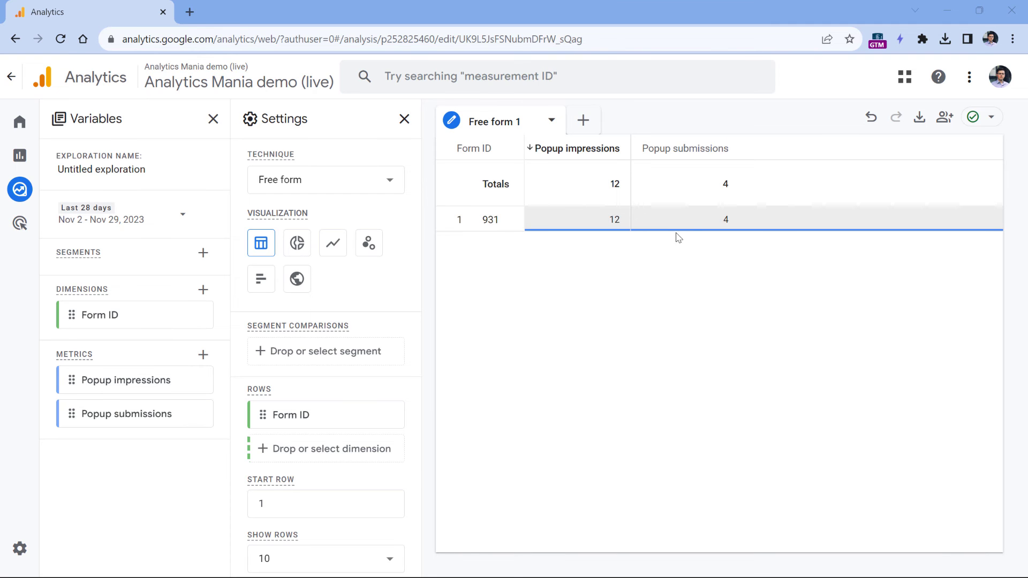
Step: Start a new calculated metric in the property's custom definitions and name it Popup submission rate
left_click(20, 548)
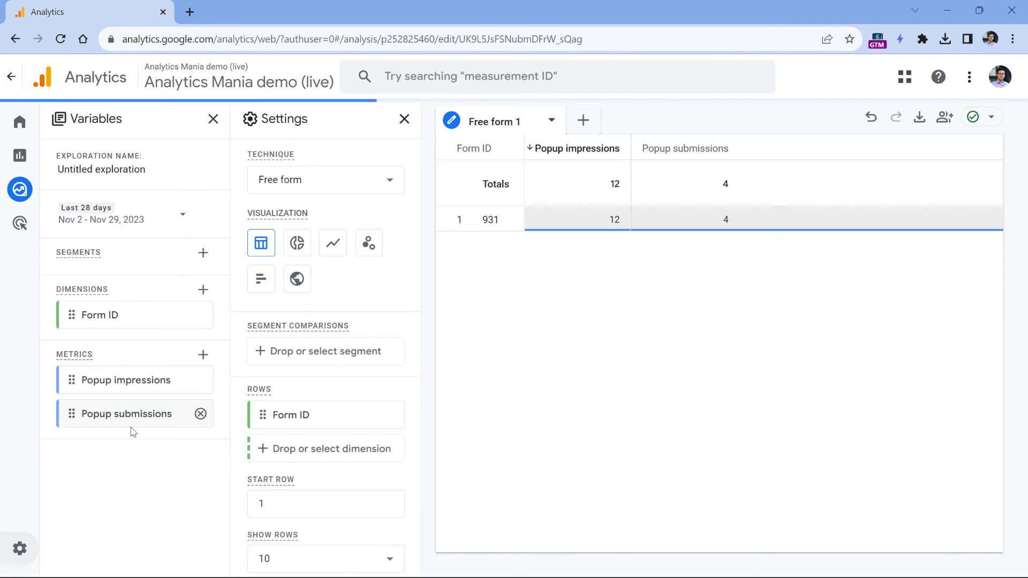
scroll(344, 407, "down", 6)
left_click(344, 400)
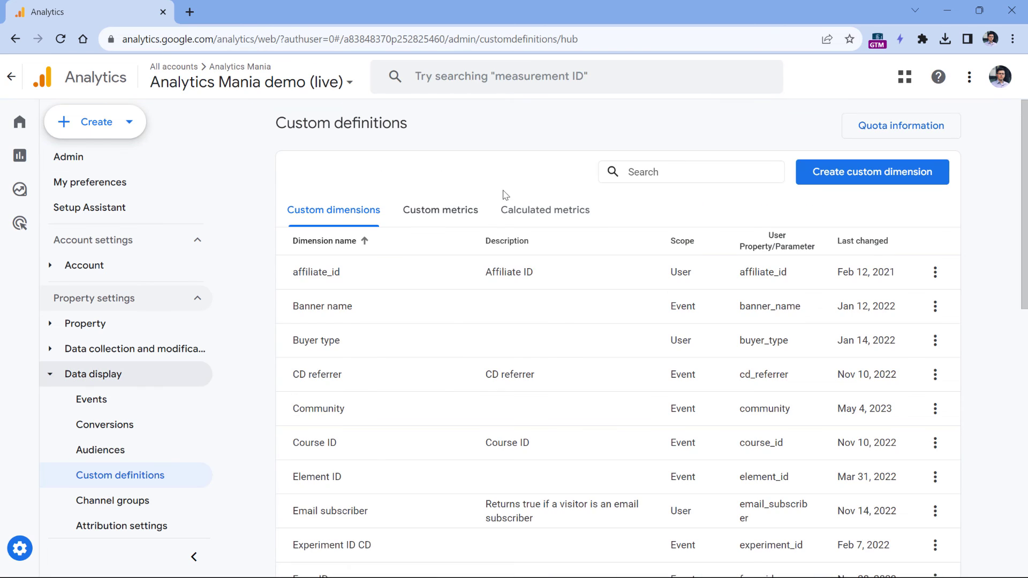
left_click(538, 180)
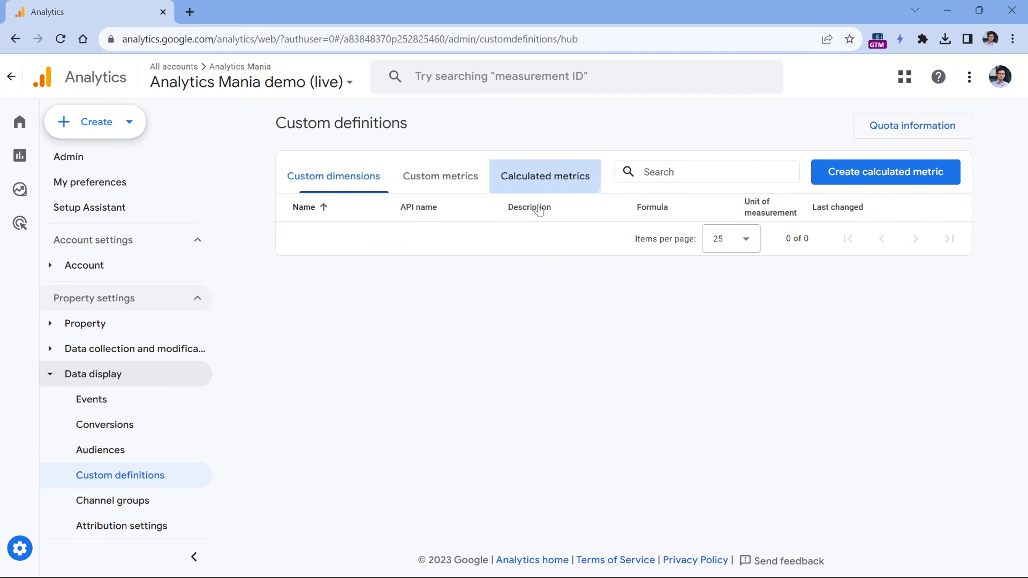
left_click(893, 183)
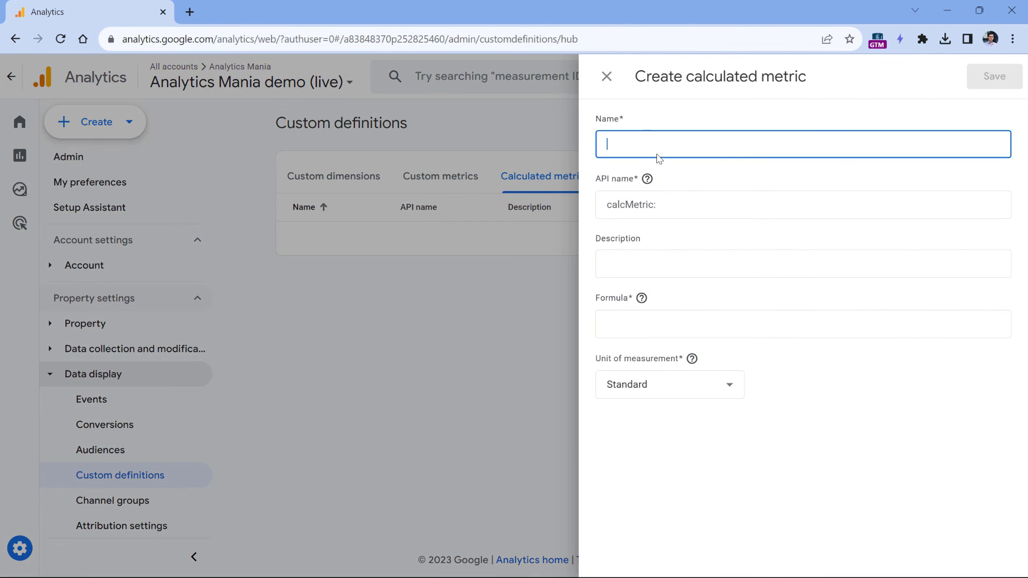
type("Popup submission rate")
Step: Set the calculated metric's formula to {Popup submissions}/{Popup impressions} and save it with the Standard unit
left_click(630, 323)
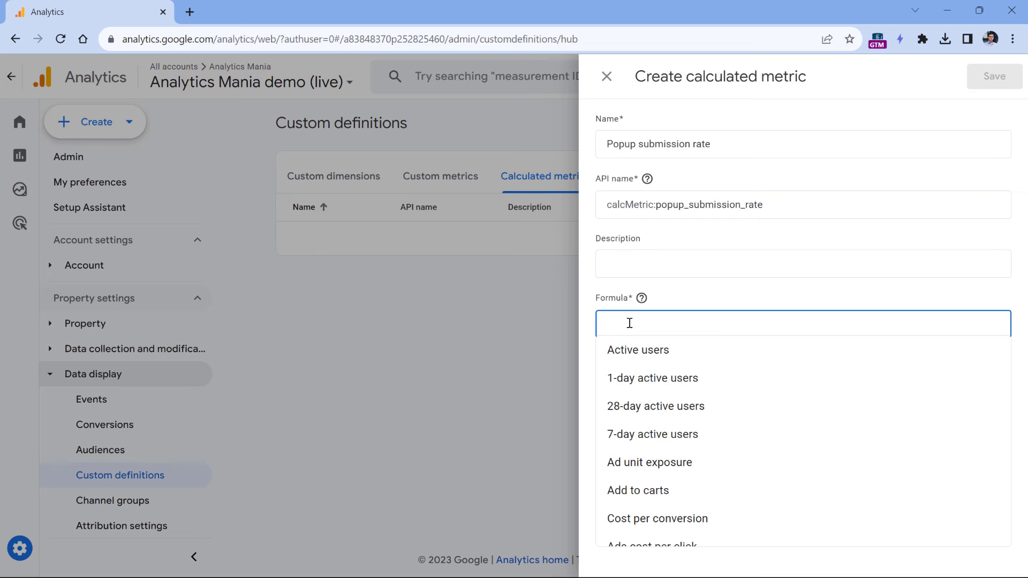
type("pop")
left_click(645, 374)
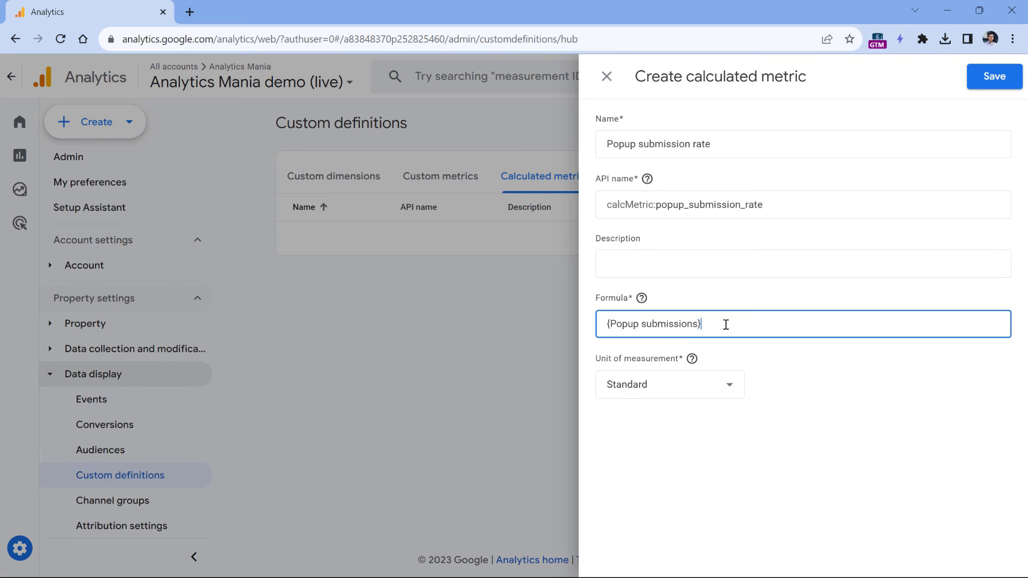
type("/popu")
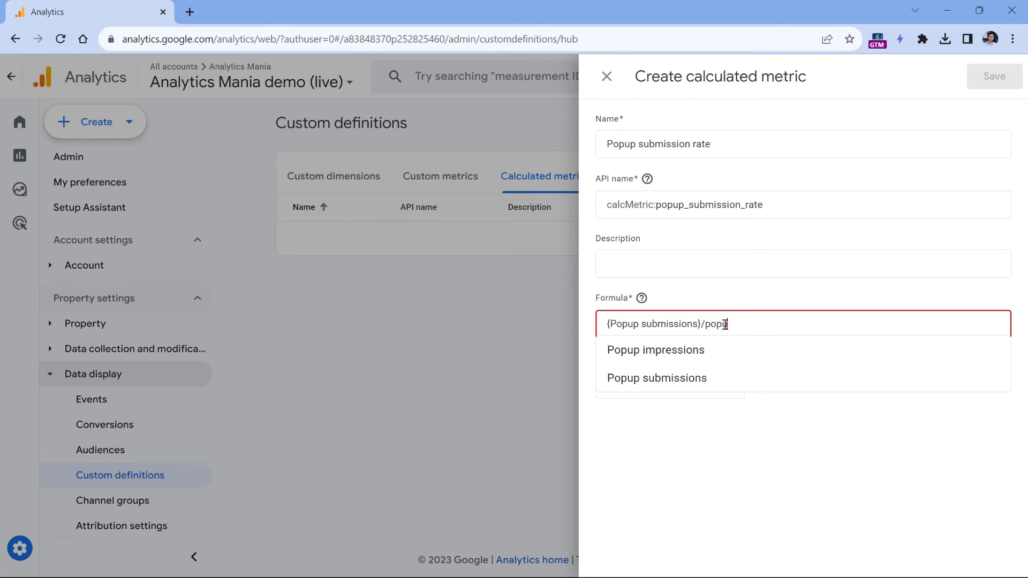
type("p")
left_click(666, 350)
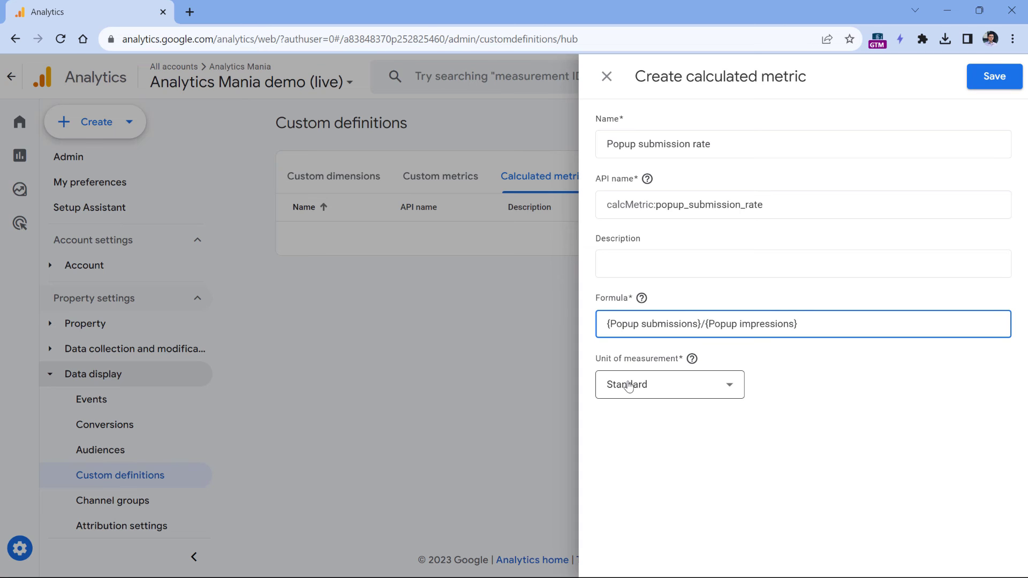
left_click(994, 80)
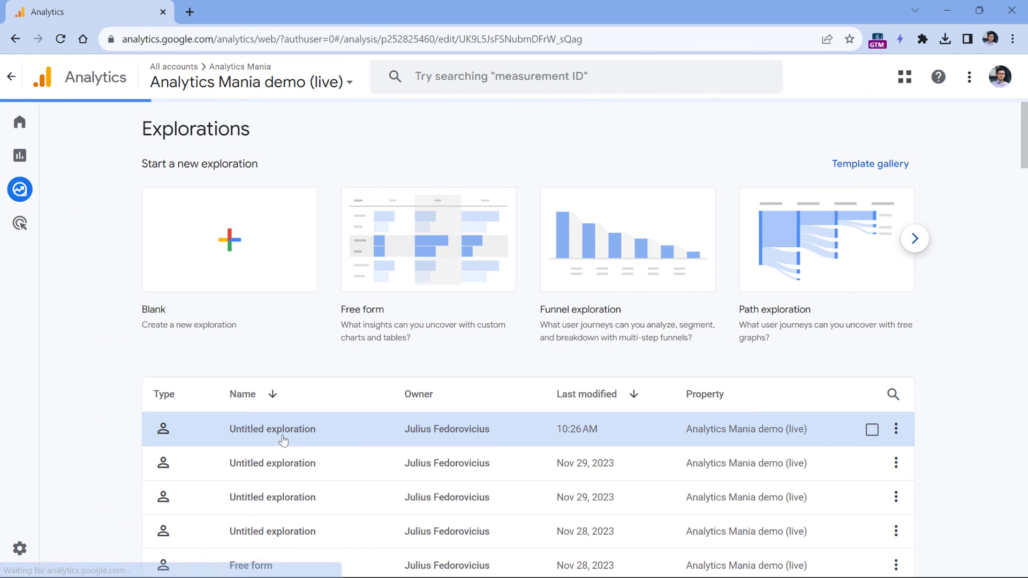
Step: Reopen the most recently modified untitled exploration and import the Popup submission rate metric
left_click(283, 439)
left_click(203, 355)
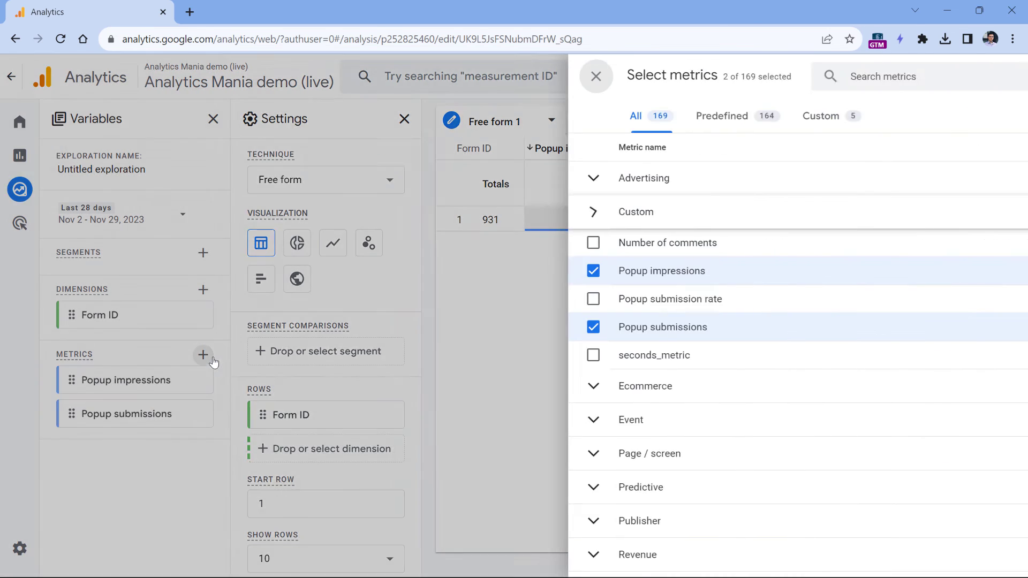
left_click(169, 299)
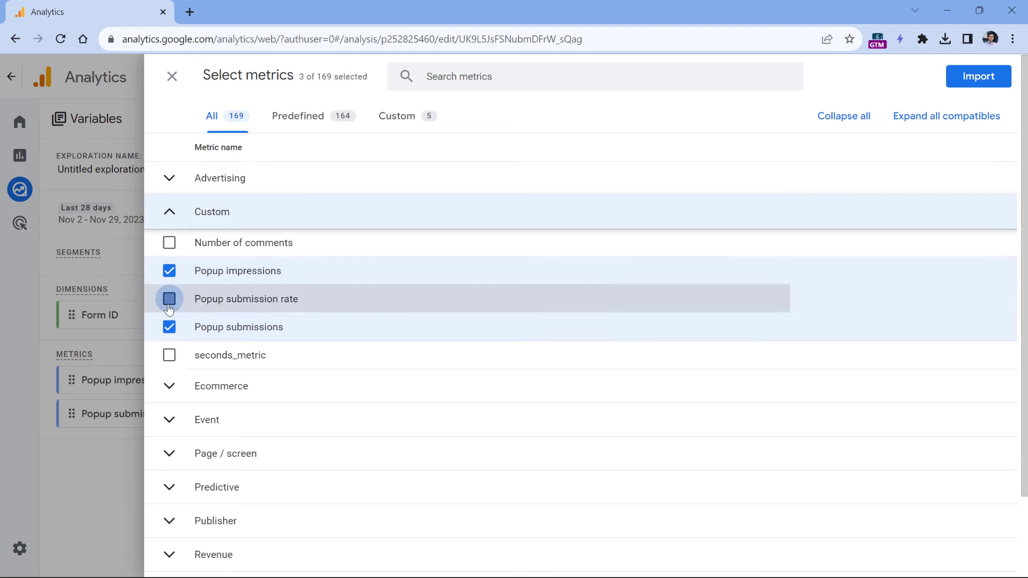
left_click(1000, 78)
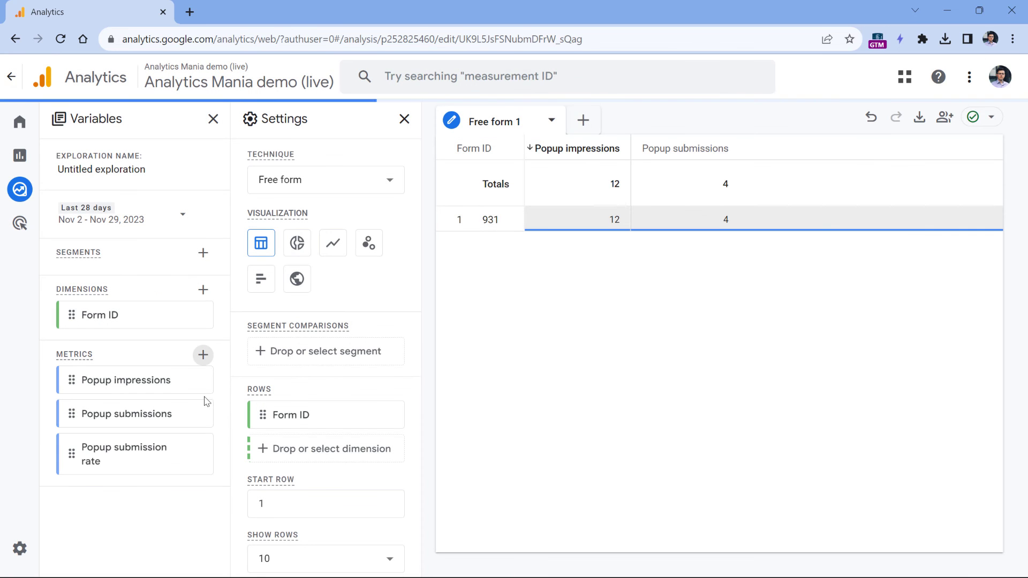
Step: Add Popup submission rate to the values of the free-form table and review the table settings
double_click(114, 464)
scroll(332, 348, "down", 8)
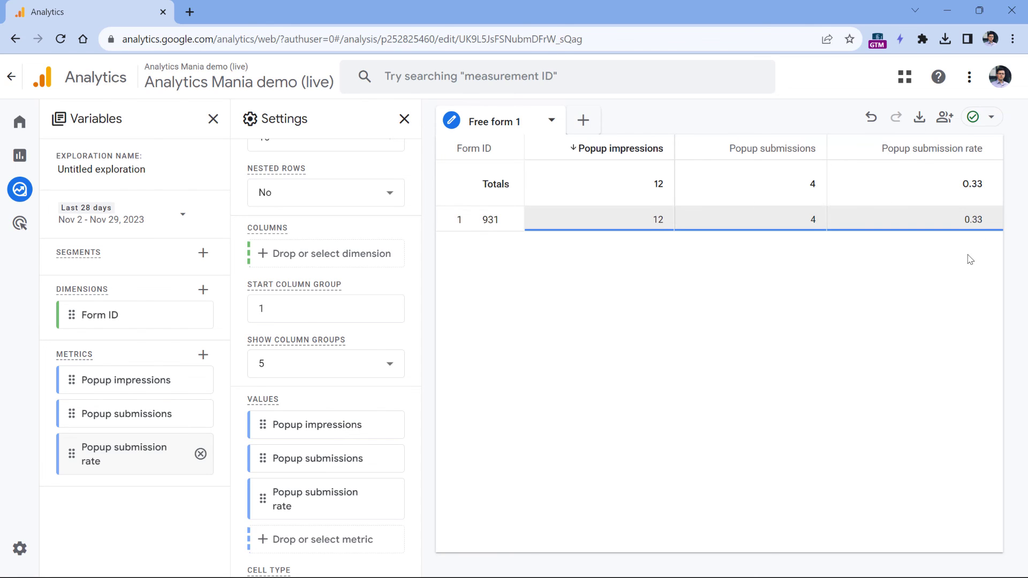
scroll(431, 272, "up", 4)
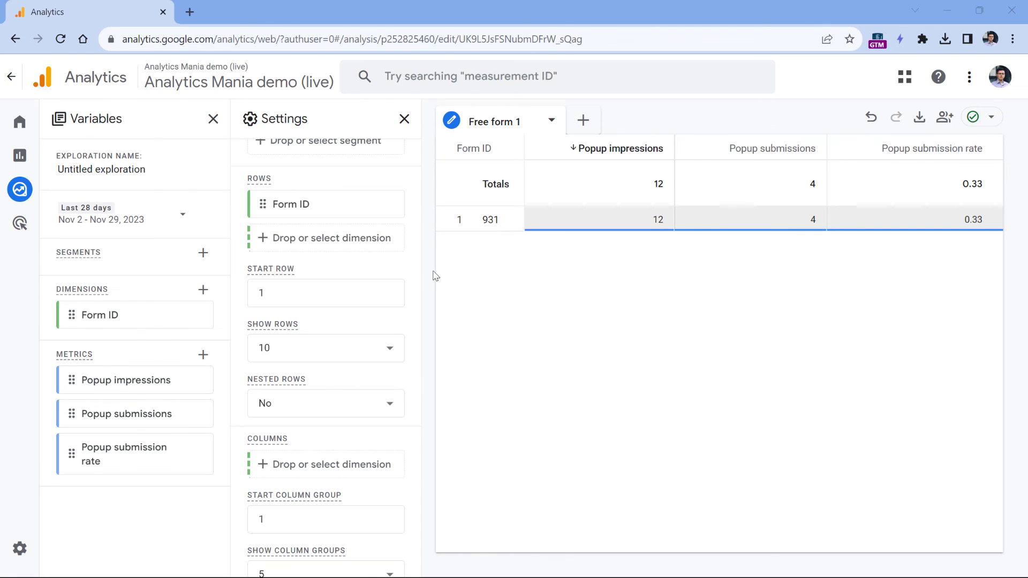